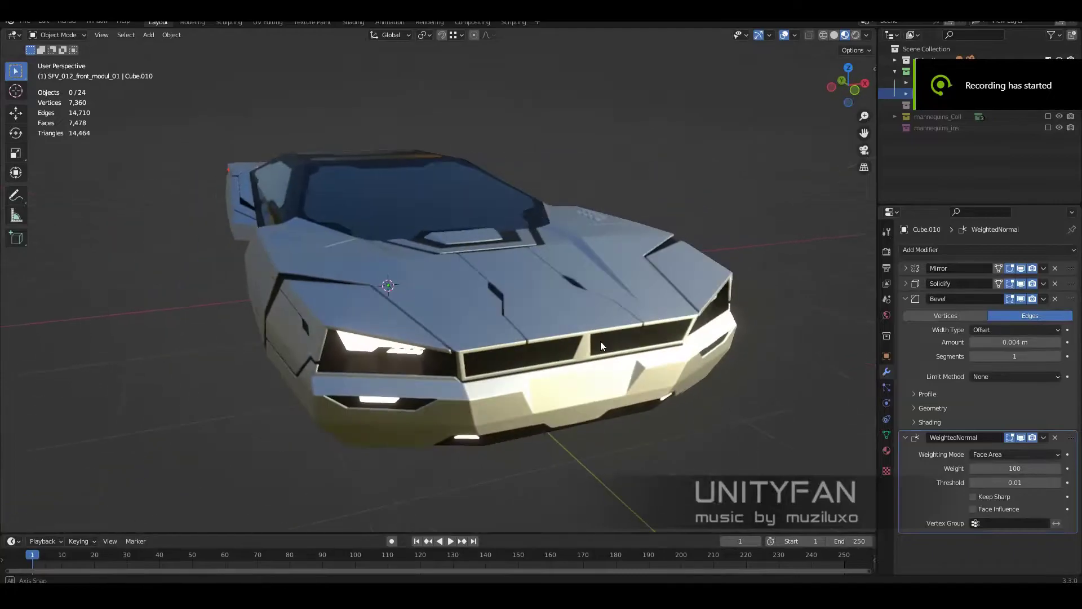
Orbit around the car and rename front_modul_01.001 to SFV_012_front_modul_02
mouse_move(600, 341)
middle_down()
mouse_move(509, 366)
mouse_move(528, 339)
mouse_move(741, 360)
mouse_move(569, 393)
mouse_move(532, 361)
mouse_move(786, 43)
middle_up()
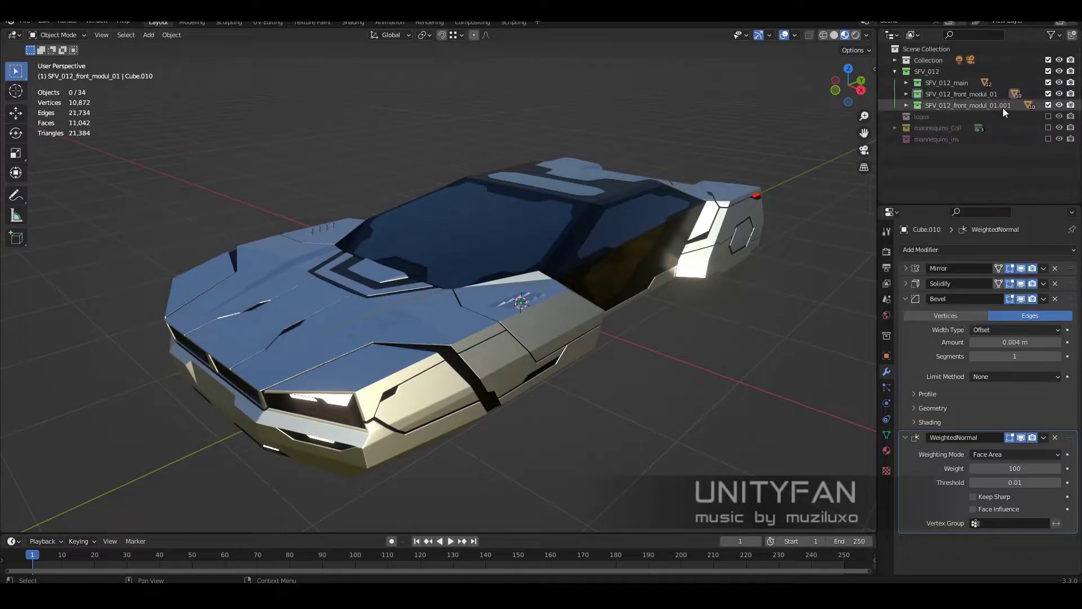
key(Return)
Exclude both front module collections, then re-enable SFV_012_front_modul_02
click(1049, 105)
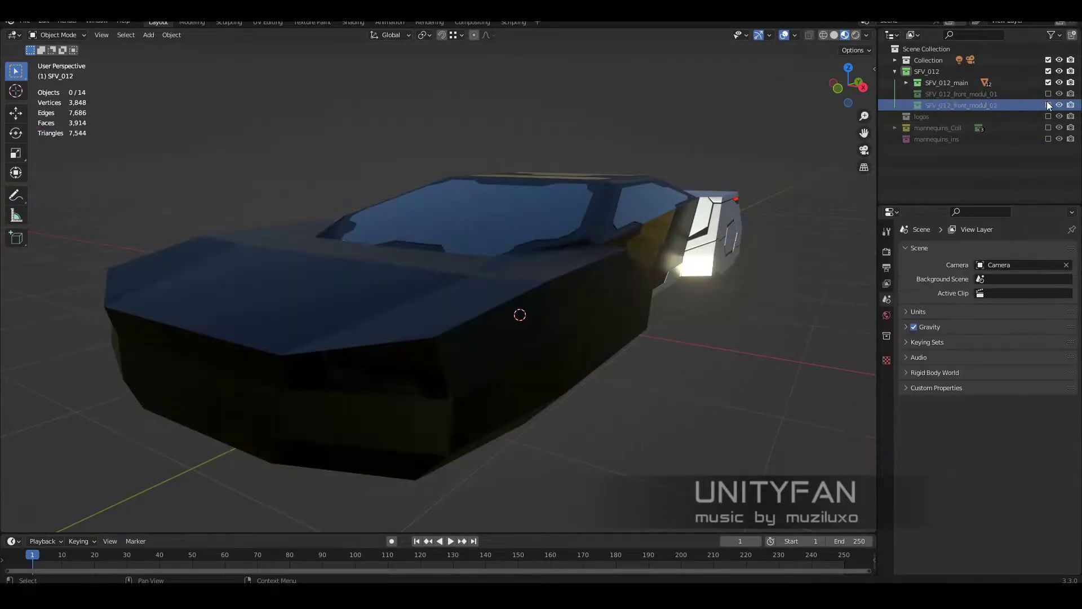
click(1048, 93)
click(394, 281)
In Edit Mode, delete a side trim piece and extrude and move new panel vertices
key(Tab)
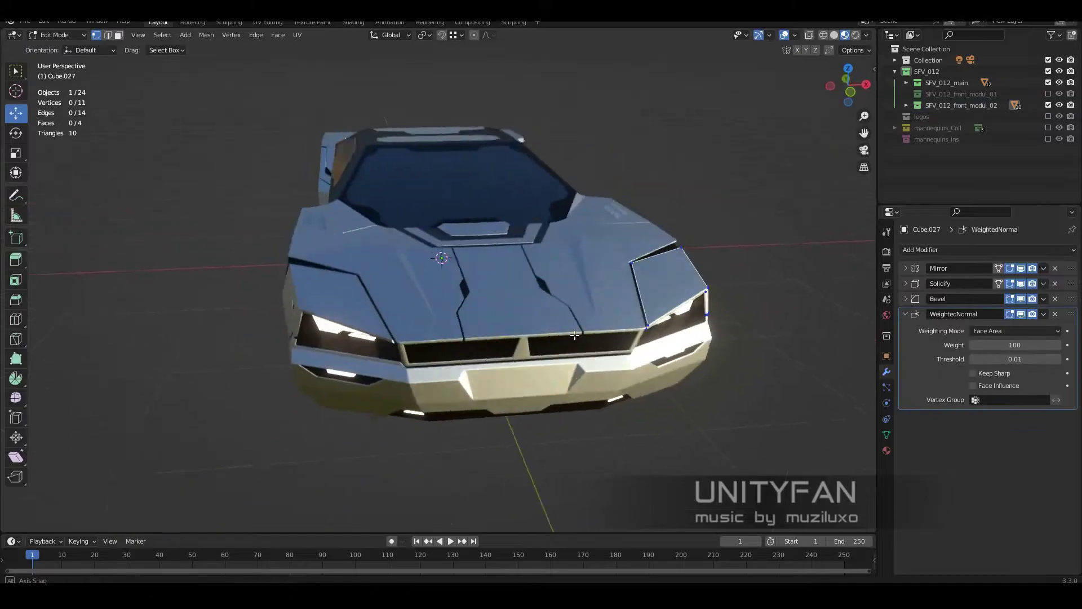
middle_drag(564, 338, 660, 362)
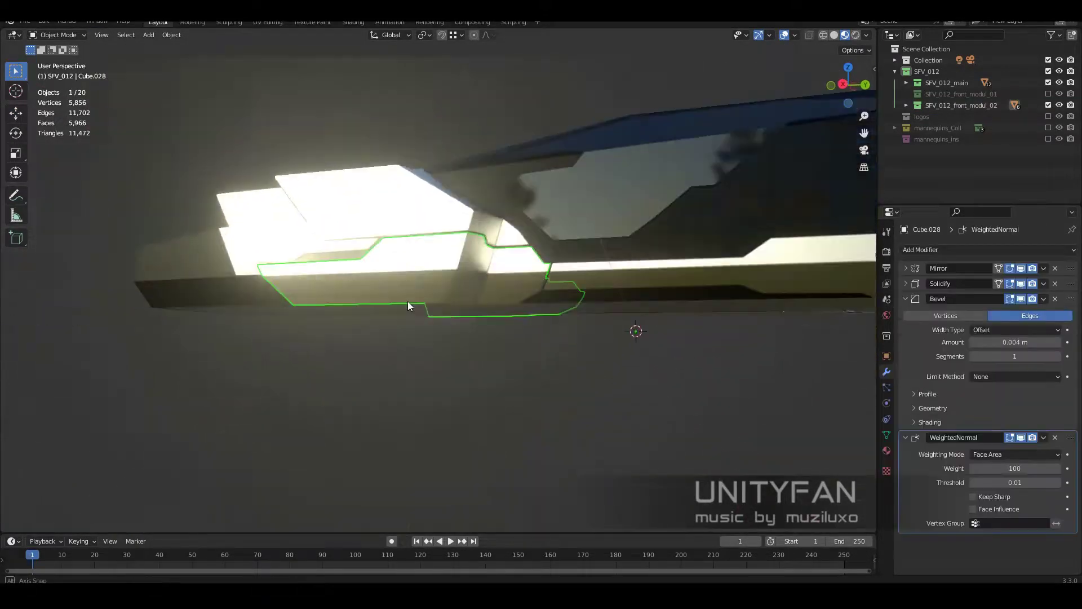
click(572, 307)
key(x)
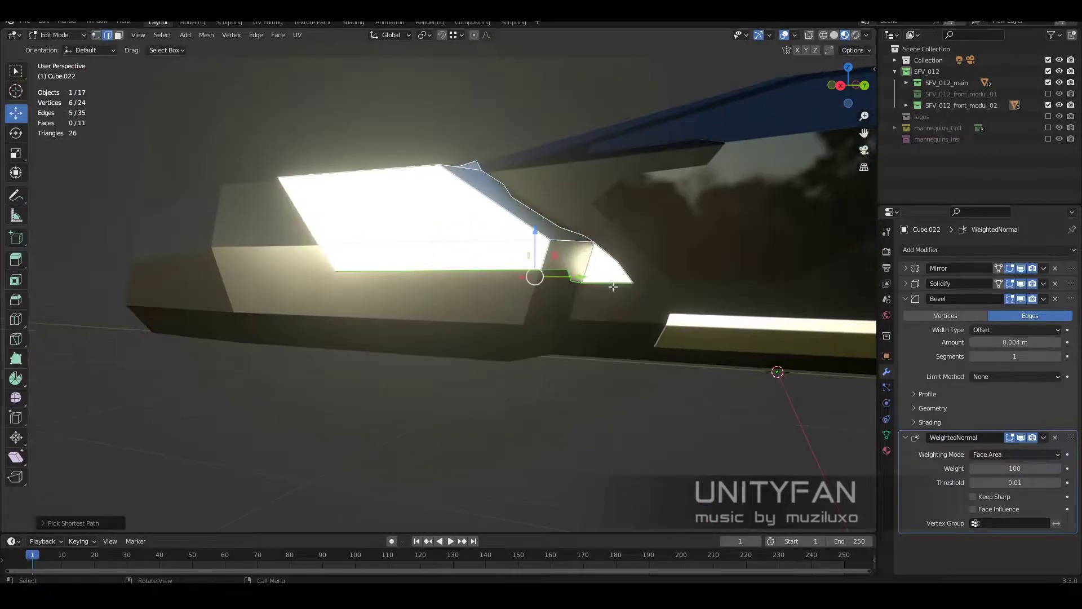
click(659, 312)
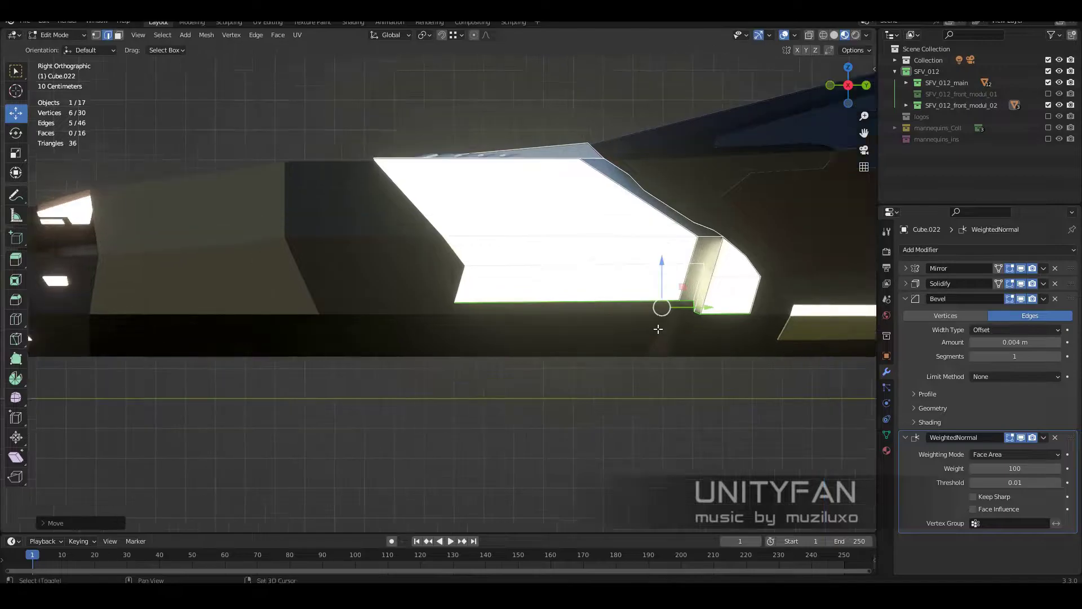
key(g)
click(532, 309)
Dissolve the extra panel edges and extrude the selected vertices in right view
mouse_move(531, 310)
middle_down()
mouse_move(641, 359)
mouse_move(459, 312)
mouse_move(406, 276)
middle_up()
key(x)
click(445, 353)
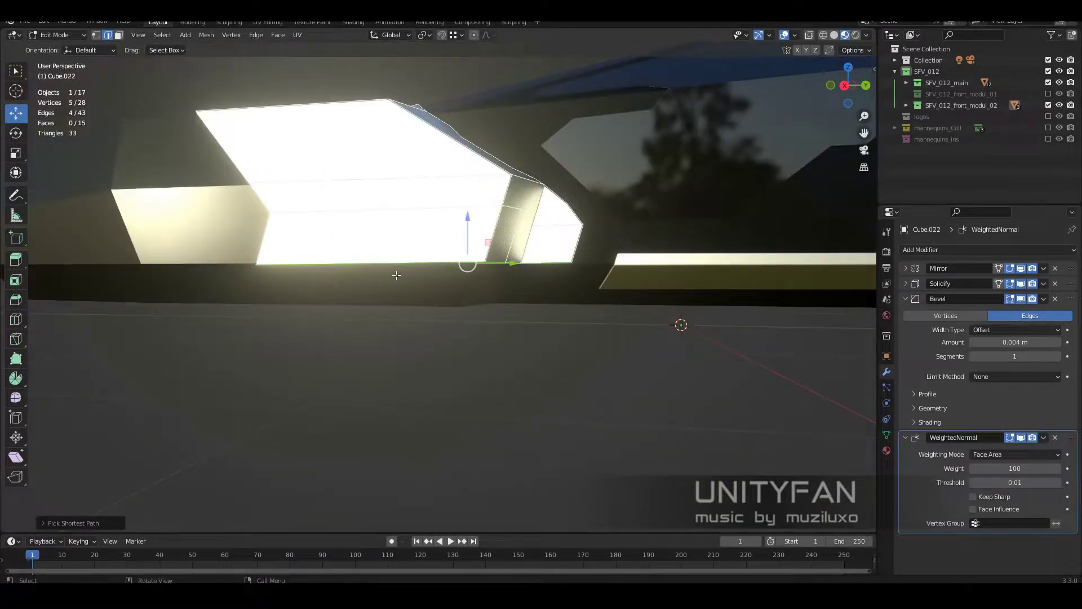
key(KP_3)
key(e)
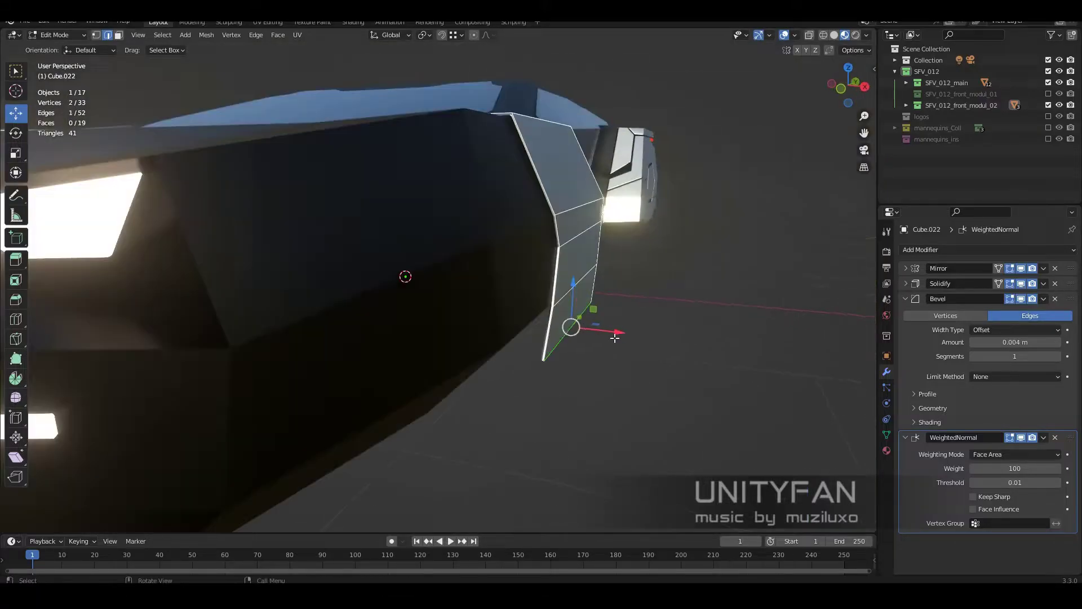
Move a panel edge onto the centre line with a value of 0
click(569, 316)
mouse_move(569, 316)
middle_down()
mouse_move(437, 342)
mouse_move(539, 337)
middle_up()
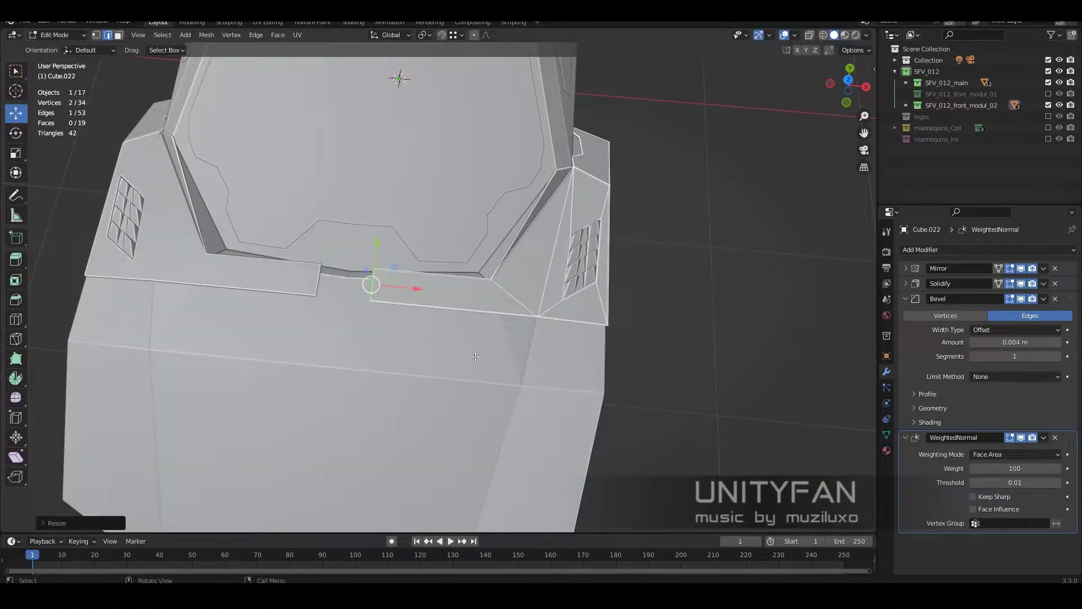
scroll(475, 356, up, 2)
text(0.68477)
key(Return)
mouse_move(507, 254)
middle_down()
mouse_move(306, 218)
mouse_move(488, 302)
mouse_move(473, 286)
middle_up()
Extend the edge selection and move the edges in right side view
ctrl+click(488, 302)
scroll(488, 301, up, 2)
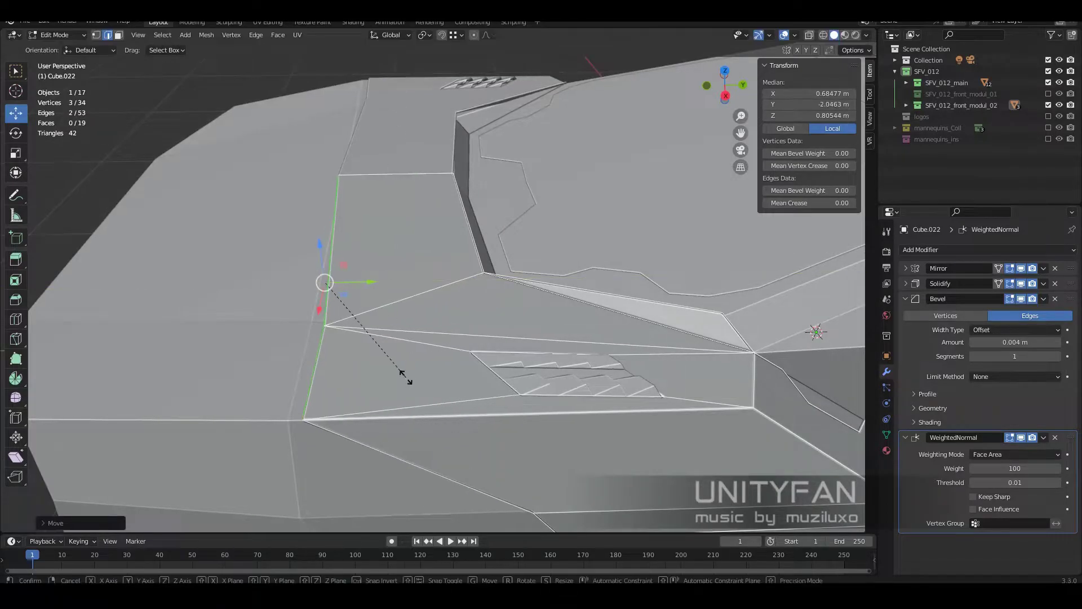
scroll(409, 381, down, 4)
key(KP_3)
scroll(514, 305, up, 2)
key(g)
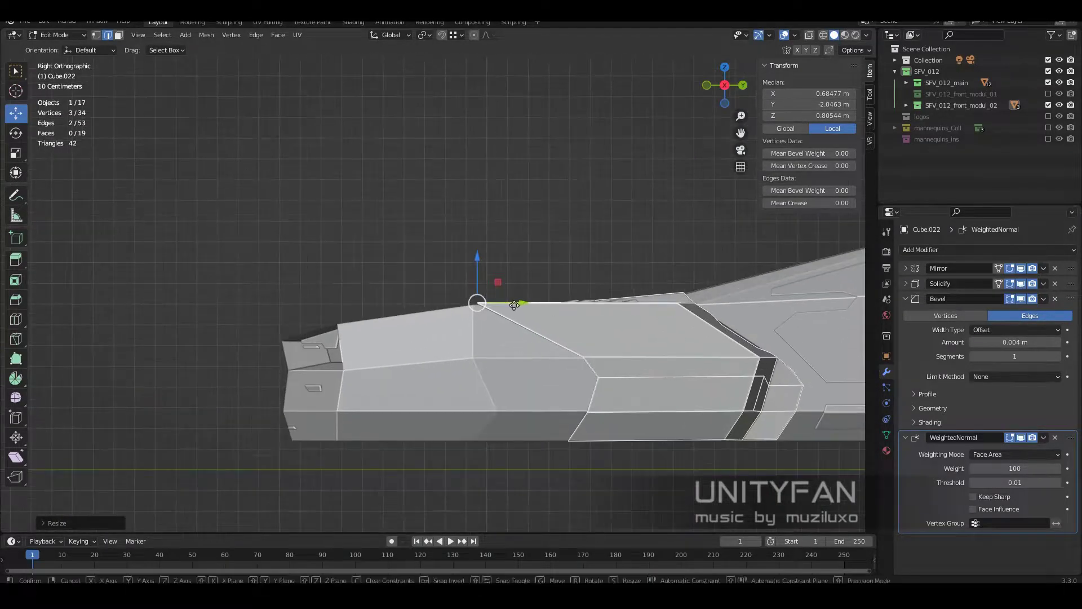
click(332, 346)
middle_drag(331, 347, 529, 412)
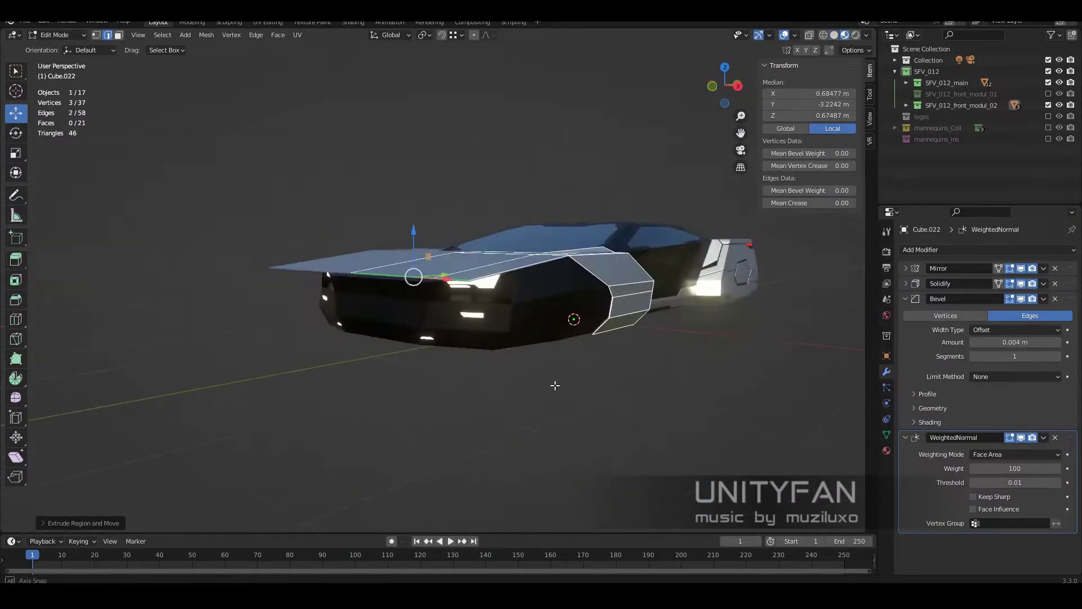
Slide the selected panel edge sideways into position
drag(596, 358, 564, 356)
middle_drag(563, 356, 537, 343)
drag(582, 309, 598, 310)
middle_drag(598, 309, 513, 297)
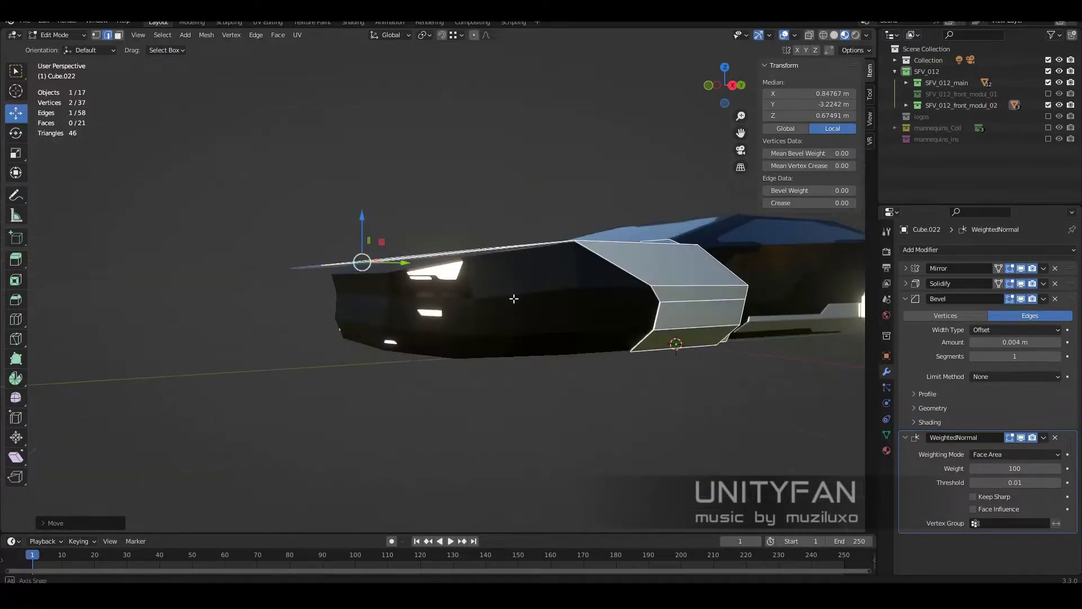
scroll(513, 297, up, 4)
click(345, 267)
Move a front edge lower and forward, then extrude new vertices for the nose
click(396, 317)
mouse_move(345, 267)
middle_down()
mouse_move(473, 398)
mouse_move(396, 352)
mouse_move(633, 413)
mouse_move(559, 365)
middle_up()
key(g)
click(395, 316)
key(e)
click(441, 368)
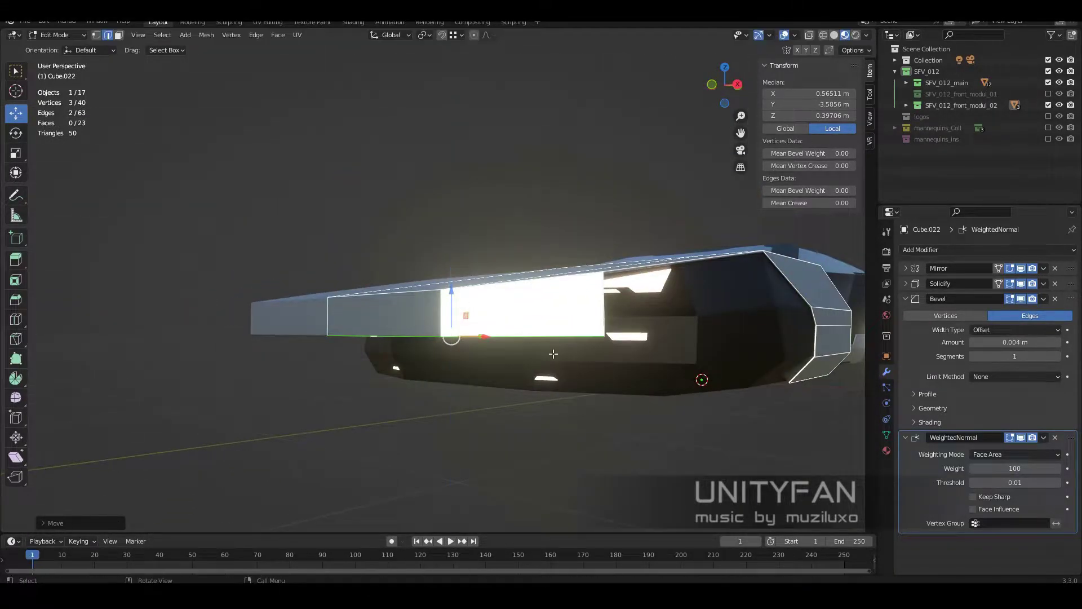
Select an edge path along the body and fill a face across the open gap
key(KP_3)
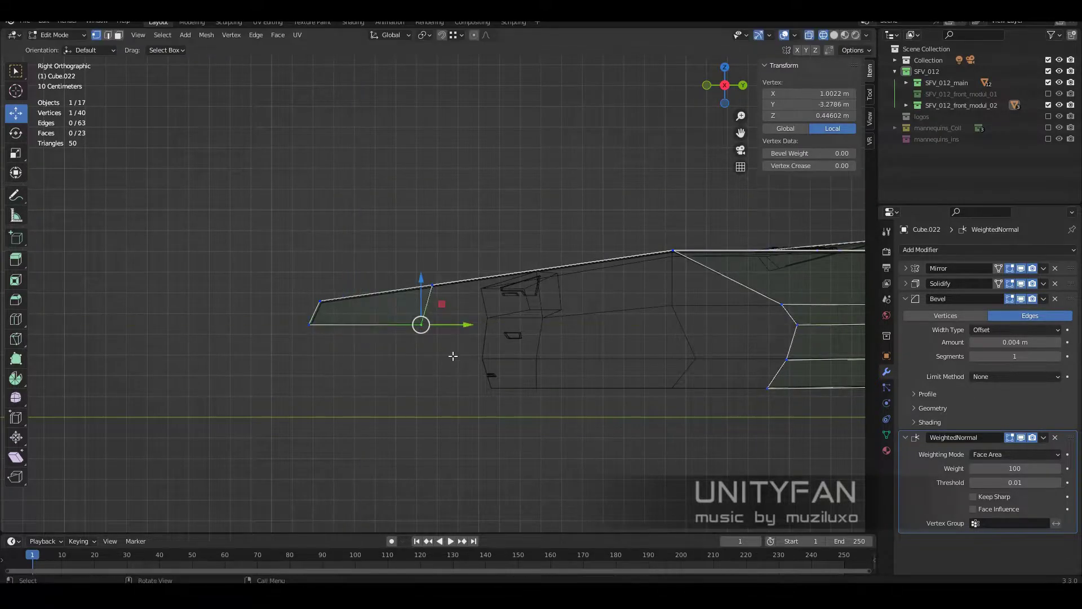
middle_drag(453, 355, 584, 399)
key(2)
middle_drag(486, 387, 548, 381)
ctrl+click(374, 333)
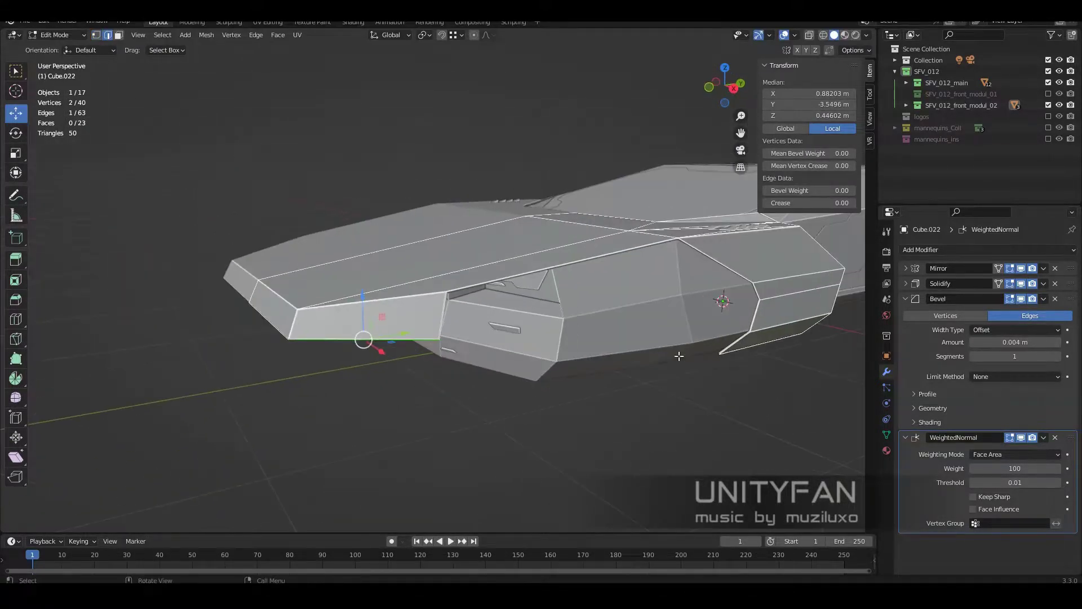
mouse_move(681, 352)
middle_down()
mouse_move(775, 415)
mouse_move(540, 369)
middle_up()
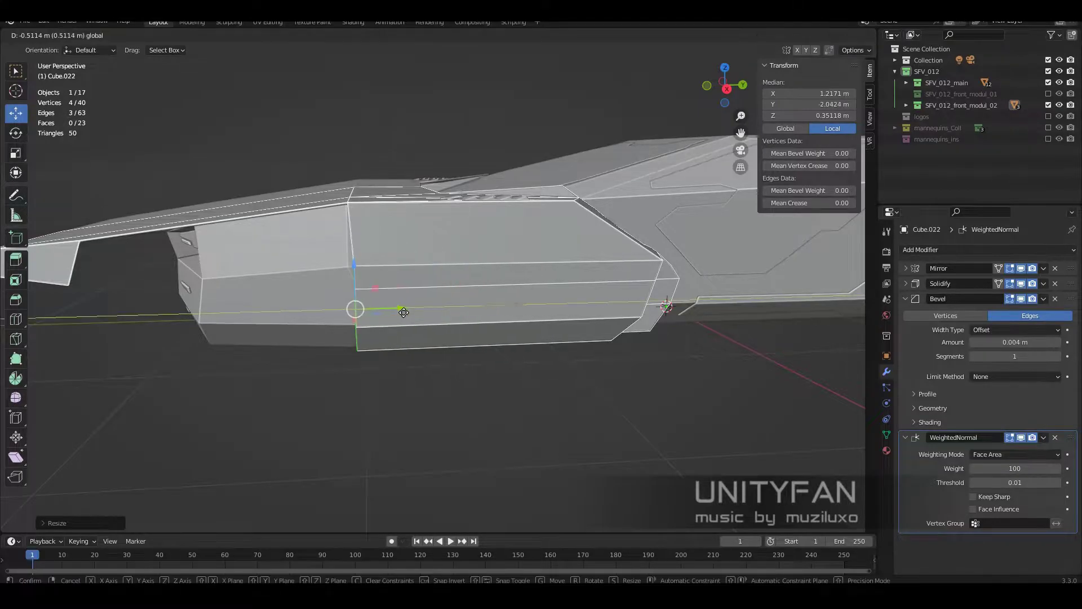
click(404, 312)
mouse_move(403, 313)
middle_down()
mouse_move(590, 381)
mouse_move(615, 348)
mouse_move(592, 371)
mouse_move(512, 371)
mouse_move(547, 358)
middle_up()
key(f)
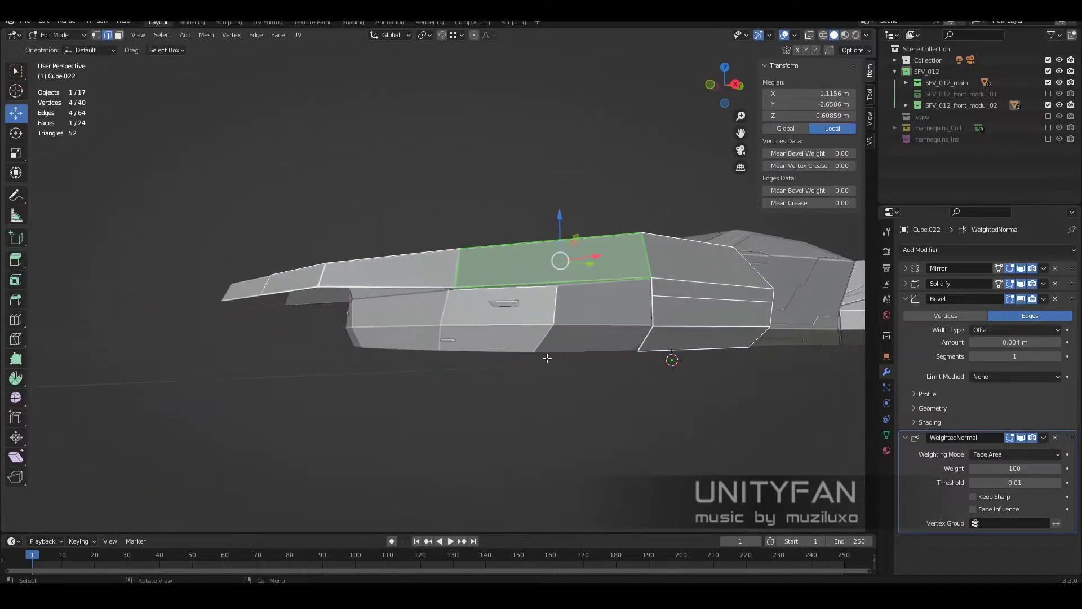
Adjust the new face's vertices side-on and check the shape outside Edit Mode
key(KP_3)
scroll(527, 358, up, 3)
click(304, 288)
key(Tab)
mouse_move(304, 288)
middle_down()
mouse_move(570, 387)
mouse_move(417, 353)
mouse_move(396, 360)
mouse_move(438, 220)
mouse_move(434, 242)
mouse_move(548, 386)
mouse_move(498, 389)
middle_up()
key(KP_3)
key(Tab)
click(406, 367)
Select a skirt edge and reposition it in top view
key(1)
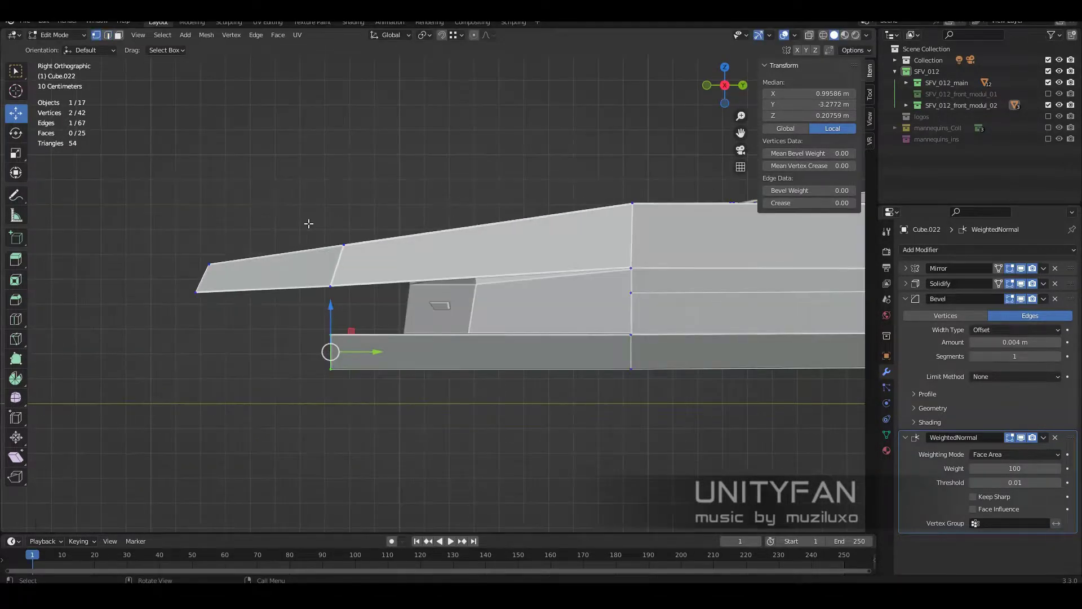
click(335, 393)
mouse_move(335, 393)
middle_down()
mouse_move(542, 384)
mouse_move(525, 391)
middle_up()
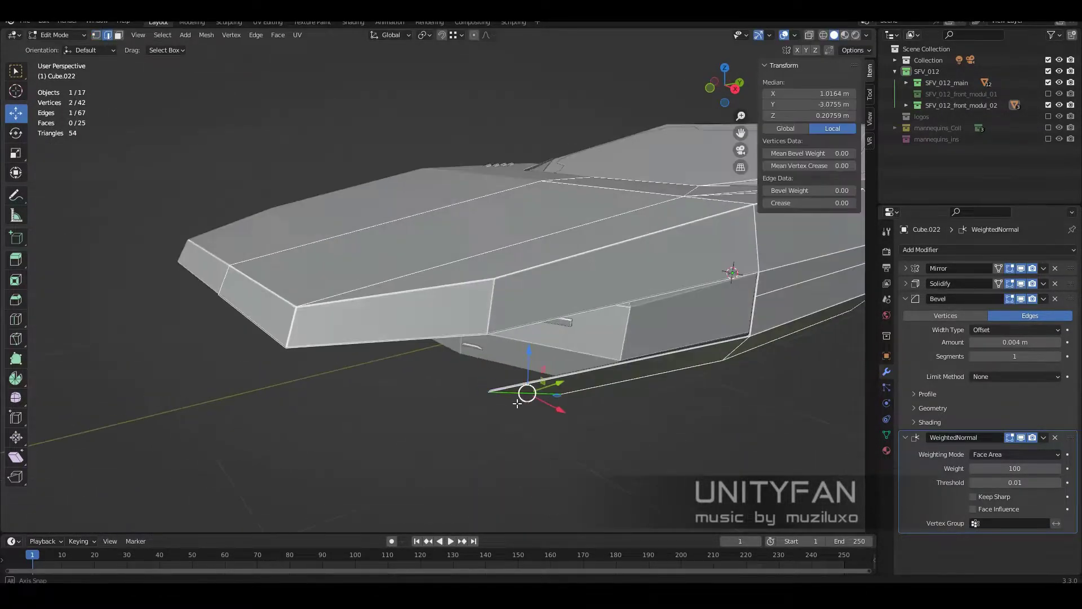
key(2)
click(524, 391)
key(KP_7)
click(534, 515)
middle_drag(534, 515, 519, 425)
Fill thin lower skirt strip faces between selected edges and exit Edit Mode
middle_drag(525, 490, 902, 271)
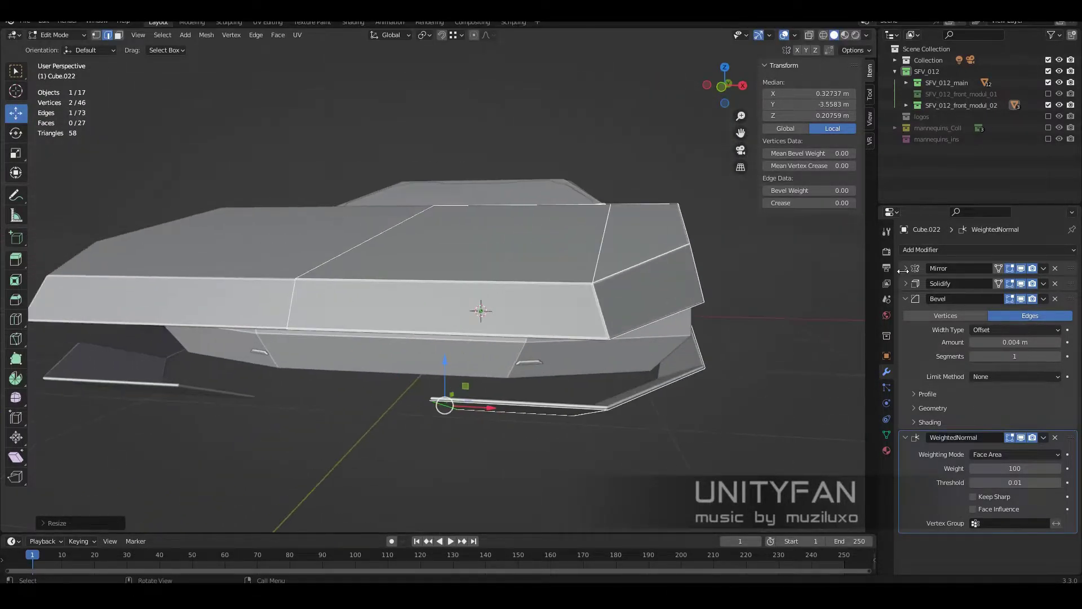
mouse_move(508, 367)
middle_down()
mouse_move(356, 315)
mouse_move(620, 338)
mouse_move(652, 405)
mouse_move(673, 341)
mouse_move(297, 386)
mouse_move(350, 462)
mouse_move(384, 401)
mouse_move(443, 337)
middle_up()
shift+click(355, 315)
key(f)
click(652, 405)
key(Tab)
scroll(389, 391, up, 3)
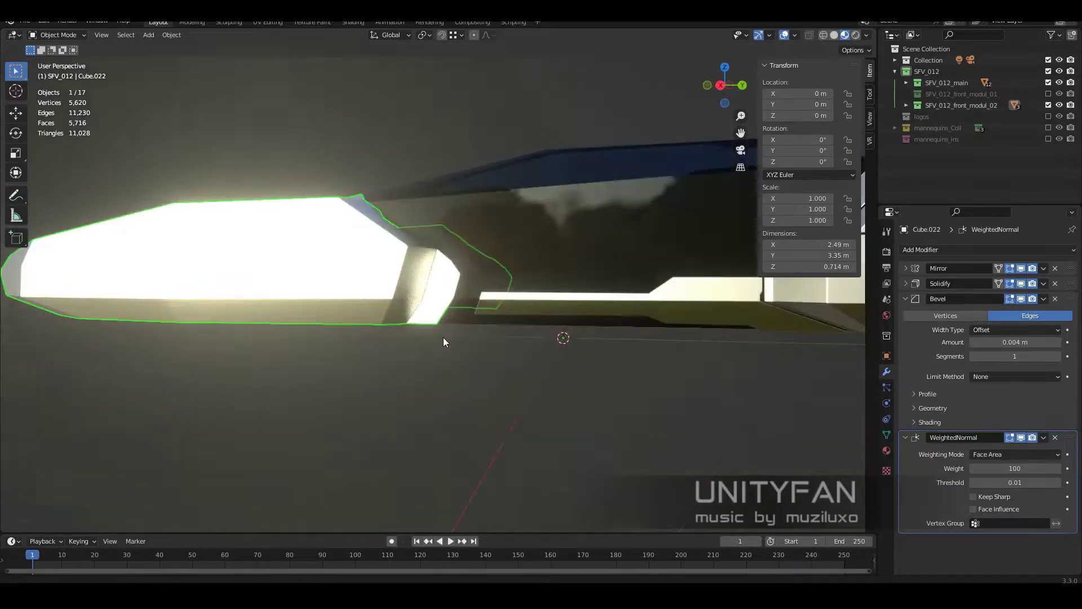
Delete the extra faces at the car's nose
key(Tab)
mouse_move(473, 386)
middle_down()
mouse_move(450, 353)
mouse_move(444, 282)
middle_up()
key(x)
click(430, 283)
scroll(466, 344, up, 3)
scroll(466, 344, down, 3)
key(Escape)
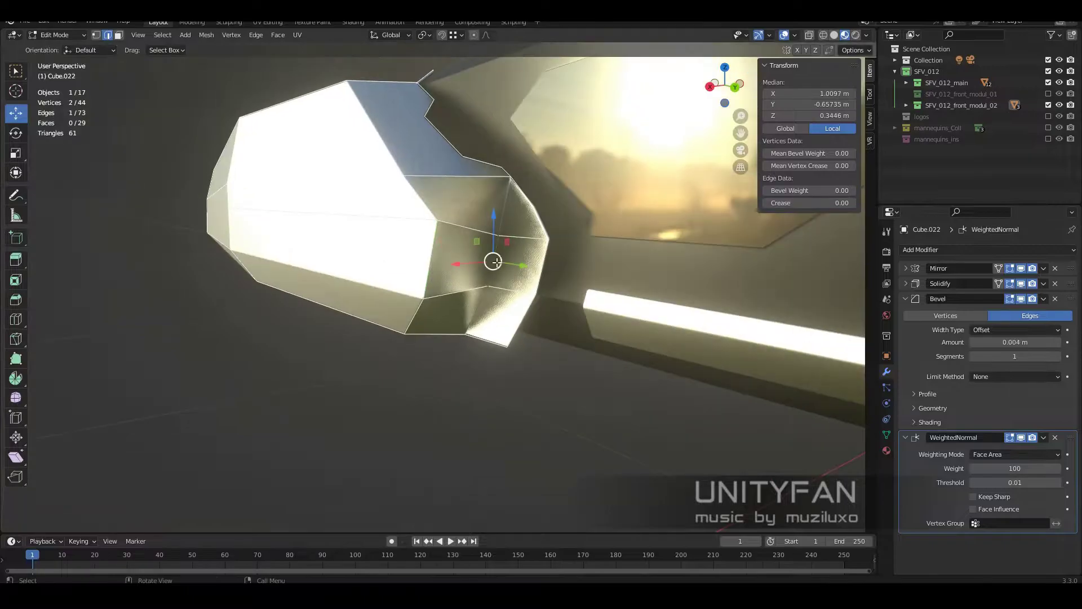
Reposition the nose vertices and check the shape in Object Mode
mouse_move(545, 288)
middle_down()
mouse_move(498, 351)
mouse_move(688, 339)
middle_up()
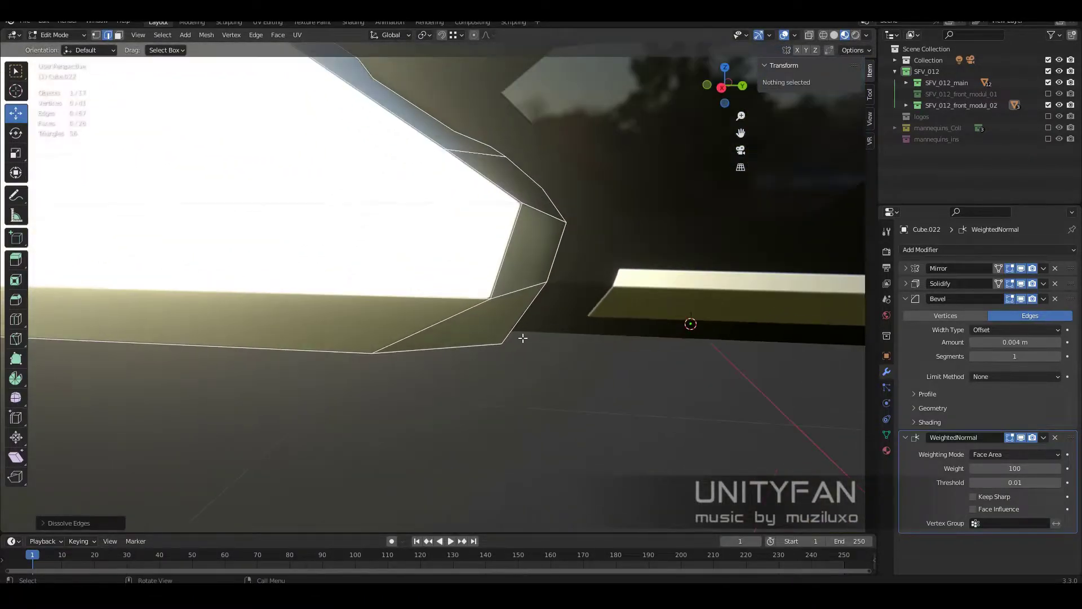
key(1)
click(452, 357)
drag(452, 357, 439, 353)
mouse_move(439, 352)
middle_down()
mouse_move(555, 265)
mouse_move(580, 314)
mouse_move(483, 346)
mouse_move(546, 403)
mouse_move(654, 333)
mouse_move(628, 325)
mouse_move(597, 376)
mouse_move(451, 293)
mouse_move(502, 241)
middle_up()
shift+click(483, 346)
key(Tab)
scroll(628, 325, up, 5)
Cut a narrow diagonal seam strip into the hood with the Knife tool
key(Tab)
scroll(596, 376, down, 4)
scroll(430, 288, up, 3)
key(k)
scroll(413, 329, up, 2)
key(Return)
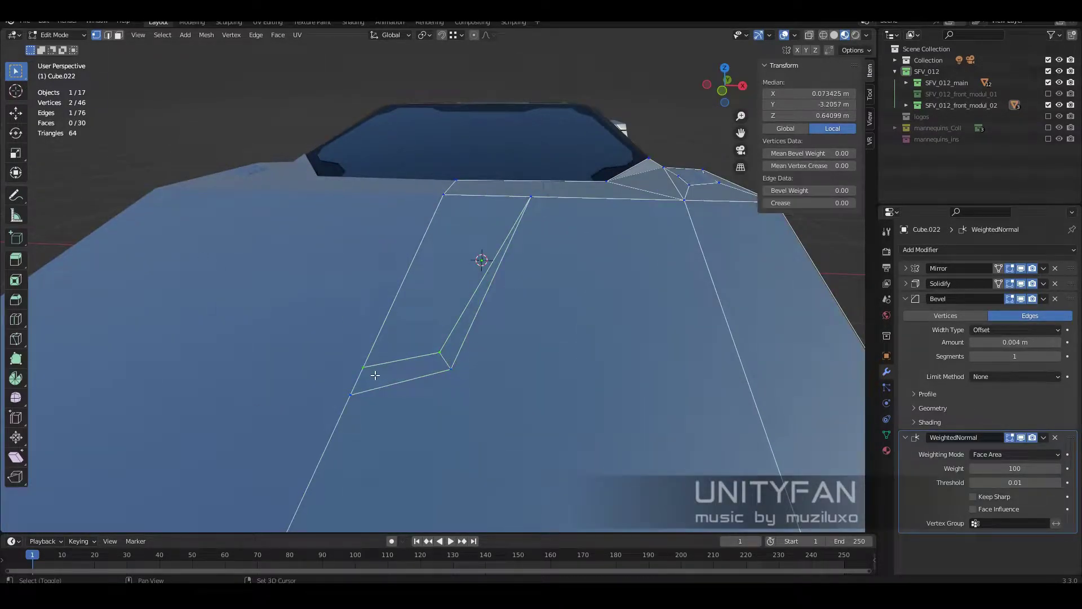
Move the new hood seam vertices to raise and shift the panel slightly
key(shift+space)
key(g)
scroll(374, 375, down, 2)
middle_drag(375, 375, 440, 338)
scroll(440, 338, down, 2)
scroll(482, 366, up, 4)
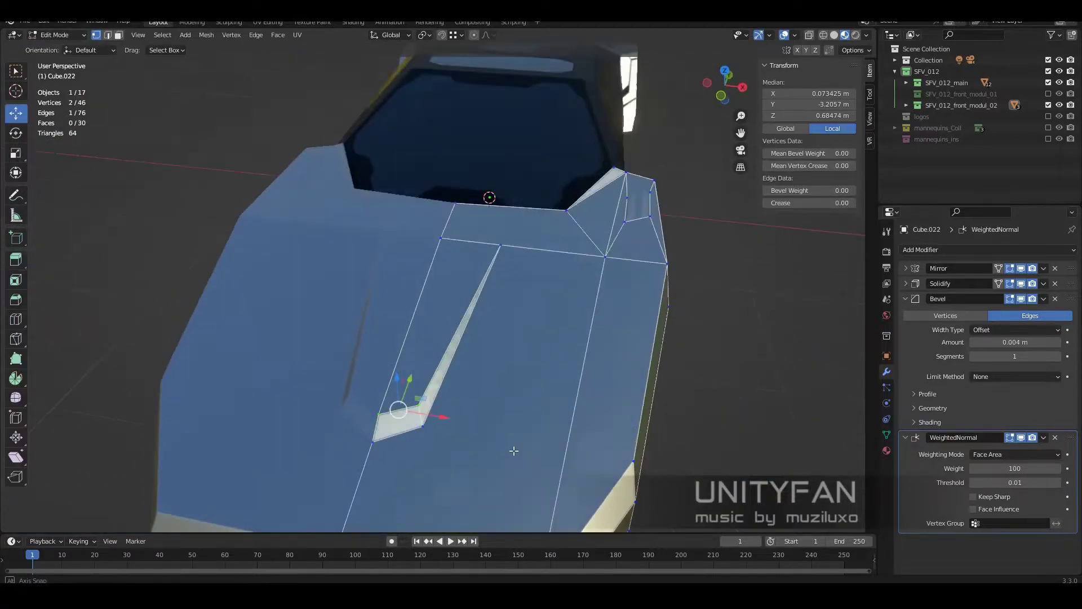
mouse_move(513, 450)
middle_down()
mouse_move(495, 447)
mouse_move(592, 380)
middle_up()
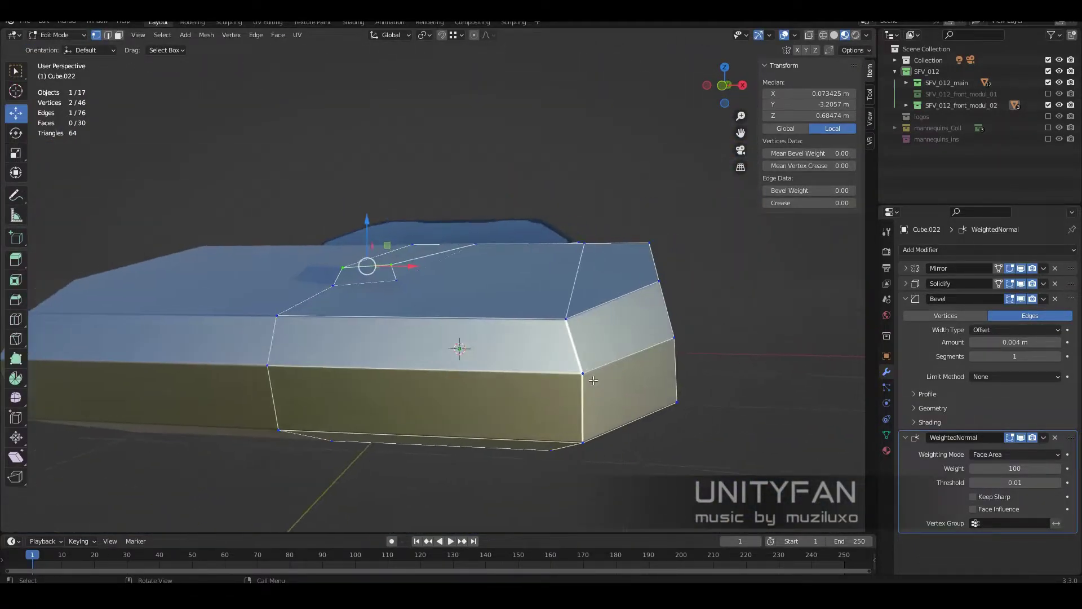
drag(620, 420, 623, 428)
mouse_move(622, 428)
middle_down()
mouse_move(623, 459)
mouse_move(587, 411)
mouse_move(500, 435)
mouse_move(468, 428)
mouse_move(116, 184)
middle_up()
Knife-cut a new seam along the body side in right view with X-ray
middle_drag(277, 295, 230, 318)
key(k)
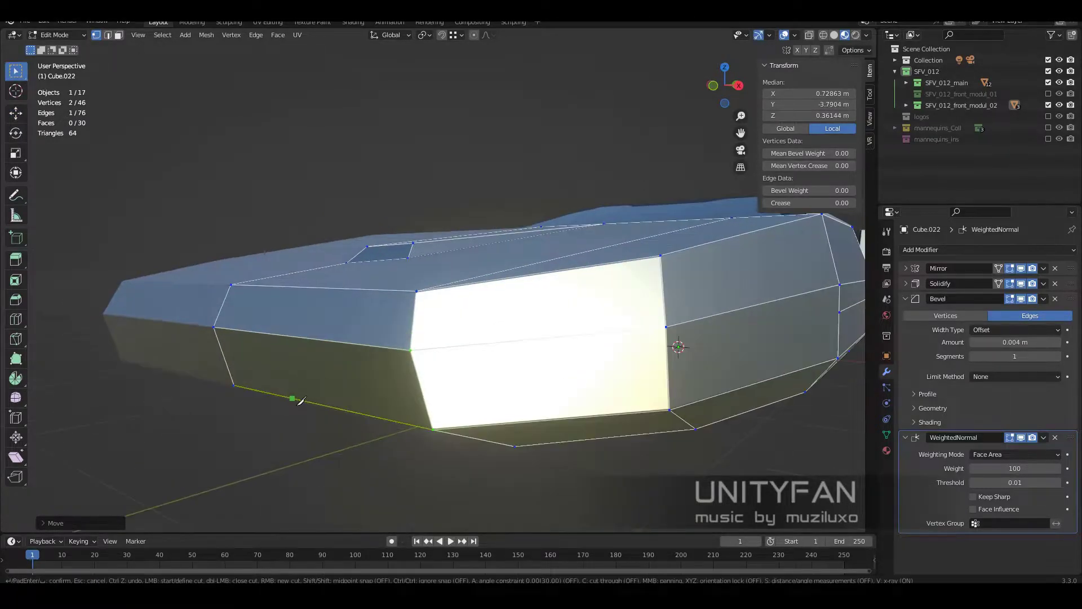
middle_drag(810, 345, 676, 316)
key(Escape)
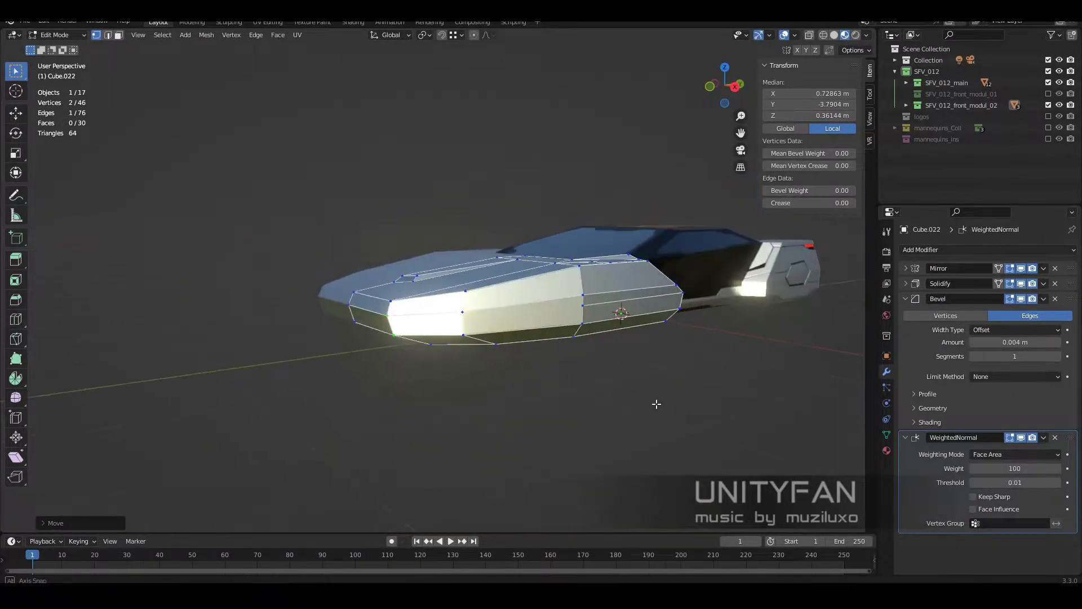
key(KP_3)
scroll(44, 128, up, 3)
key(shift+z)
scroll(608, 369, down, 1)
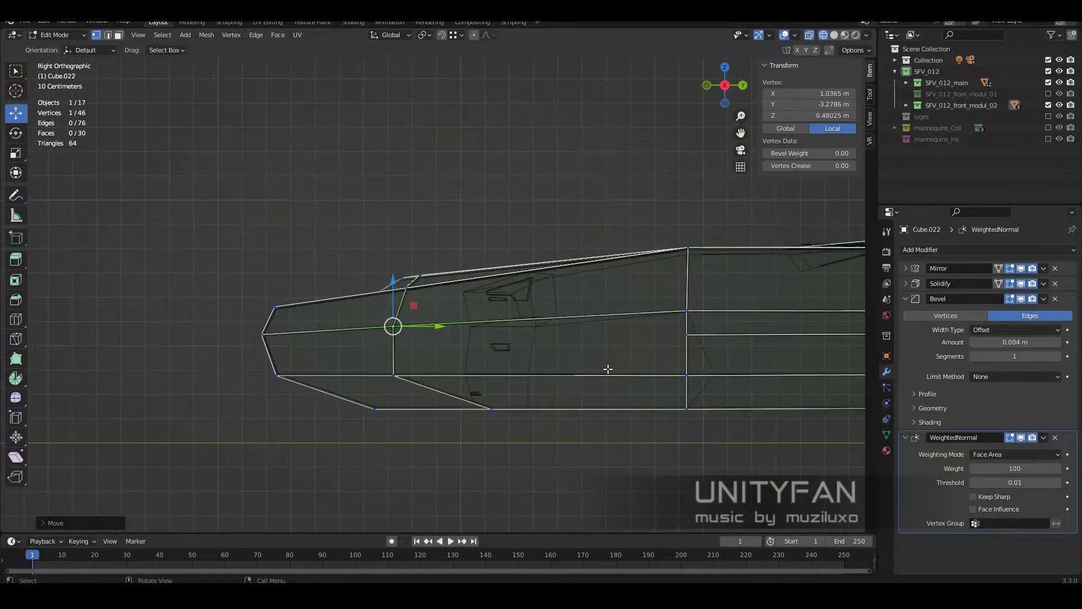
scroll(564, 389, up, 3)
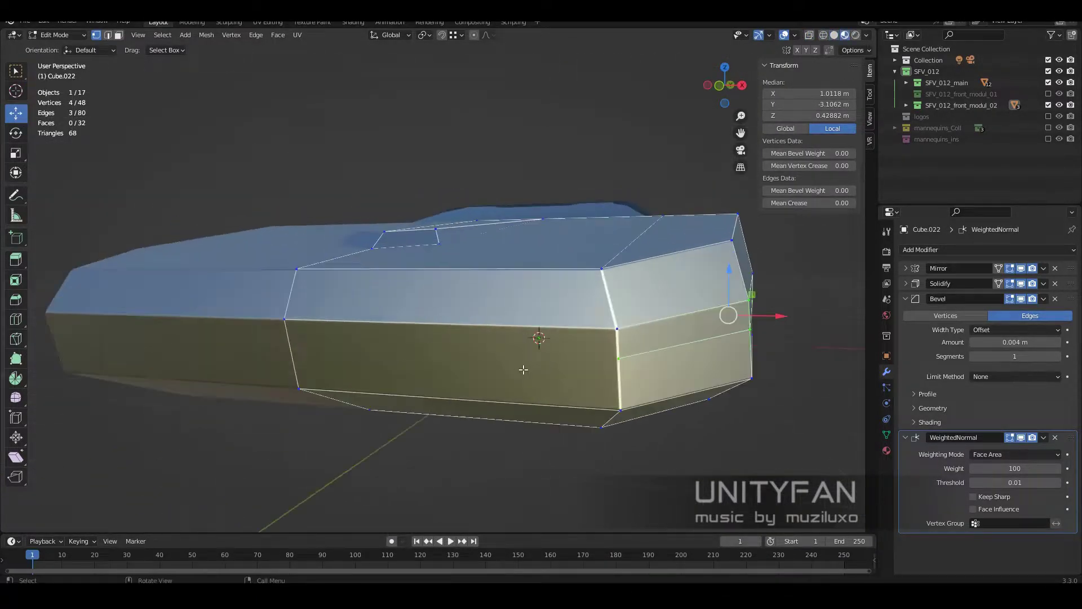
key(Return)
Cut further side panel seams with the Knife in right orthographic X-ray view
middle_drag(308, 341, 477, 420)
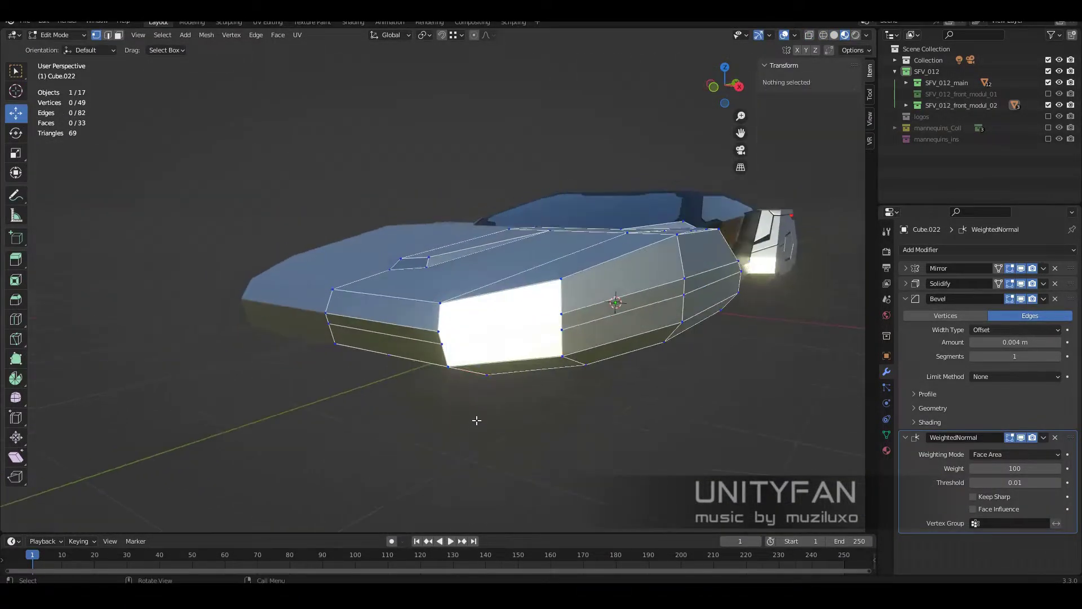
key(KP_3)
scroll(491, 442, up, 4)
key(alt+z)
key(k)
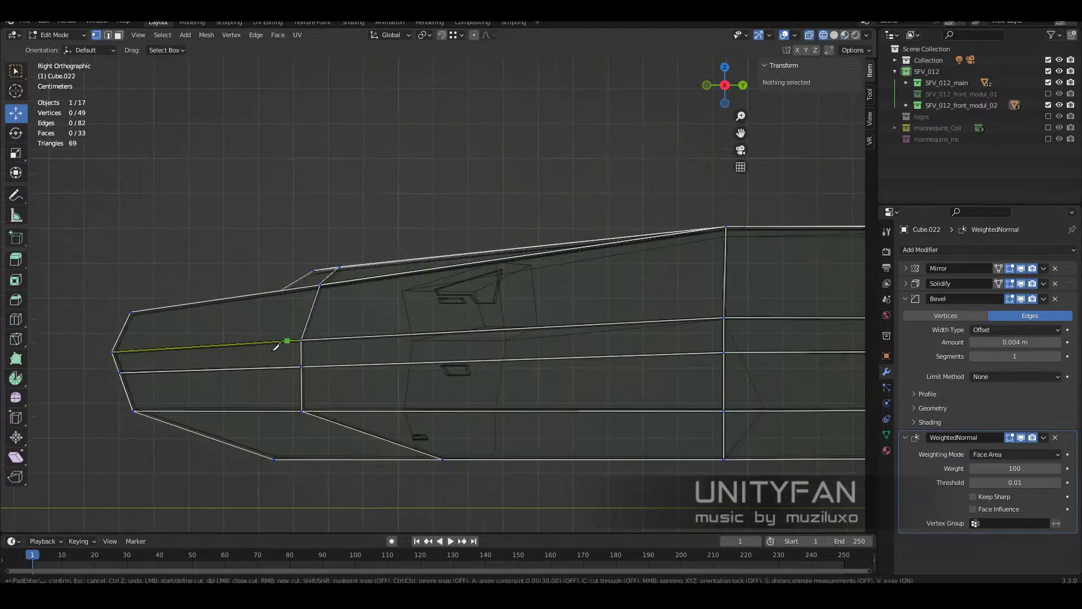
key(Return)
middle_drag(765, 322, 578, 354)
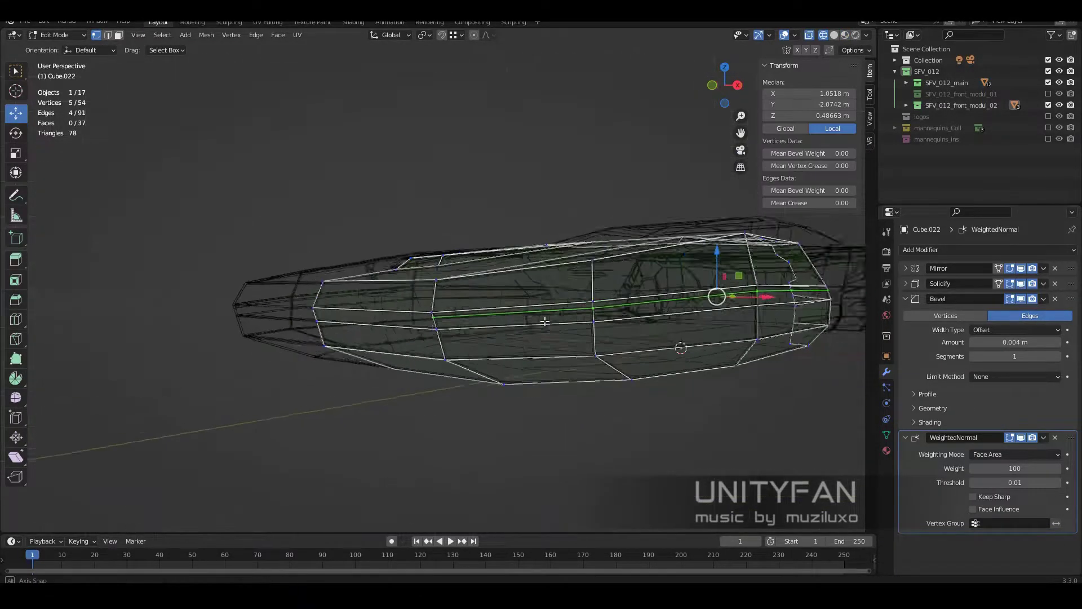
key(alt+z)
key(Return)
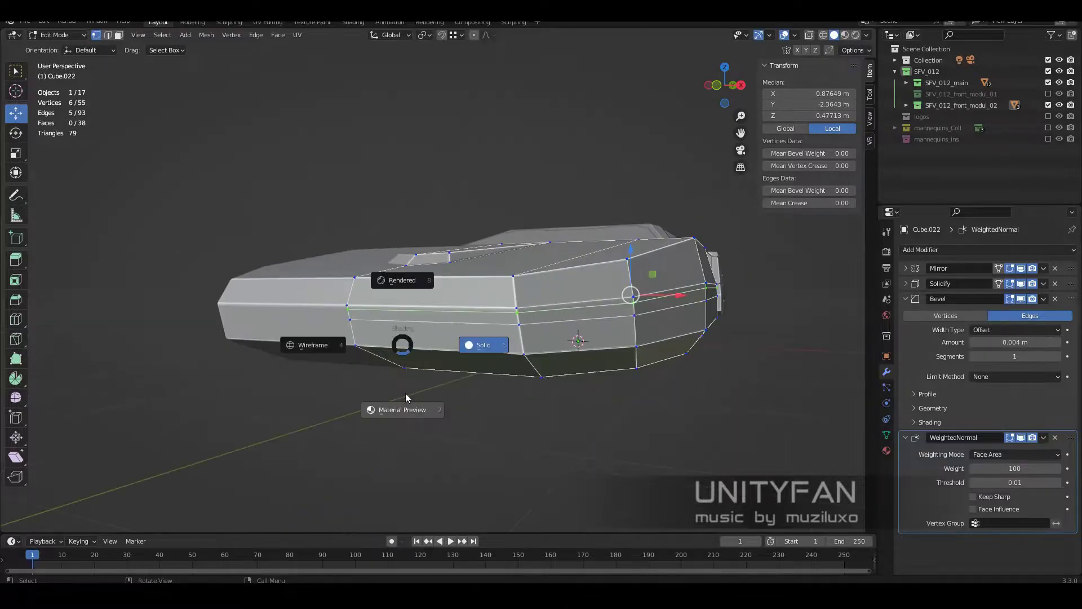
Select the side face strip, dissolve its extra edges, and exit Edit Mode
key(3)
mouse_move(398, 339)
middle_down()
mouse_move(592, 315)
mouse_move(89, 44)
middle_up()
key(x)
click(624, 313)
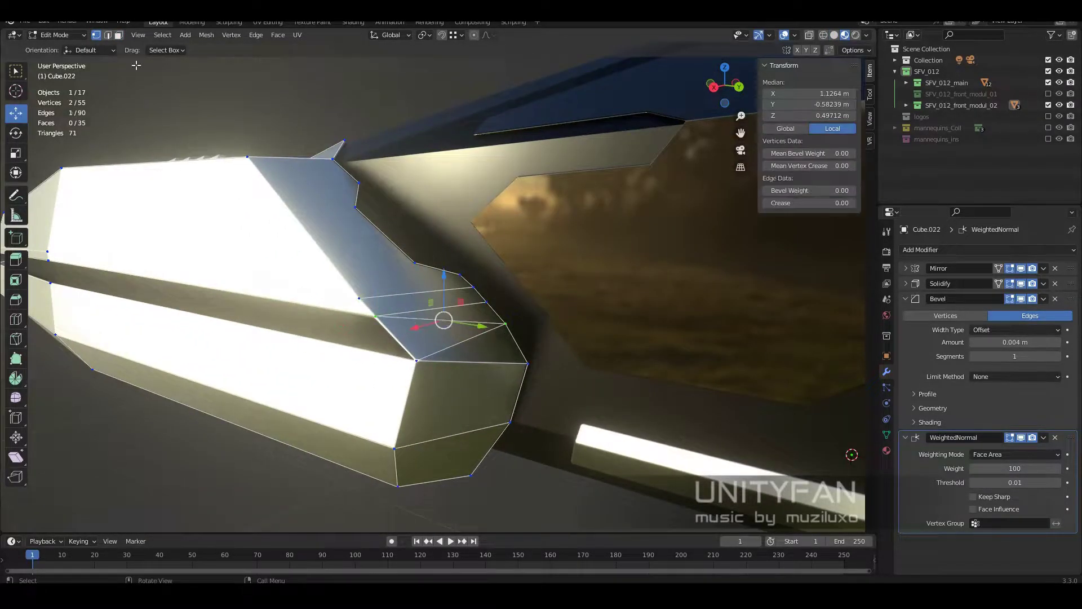
click(505, 344)
key(Tab)
mouse_move(505, 345)
middle_down()
mouse_move(496, 399)
mouse_move(489, 341)
middle_up()
key(Tab)
scroll(489, 341, up, 3)
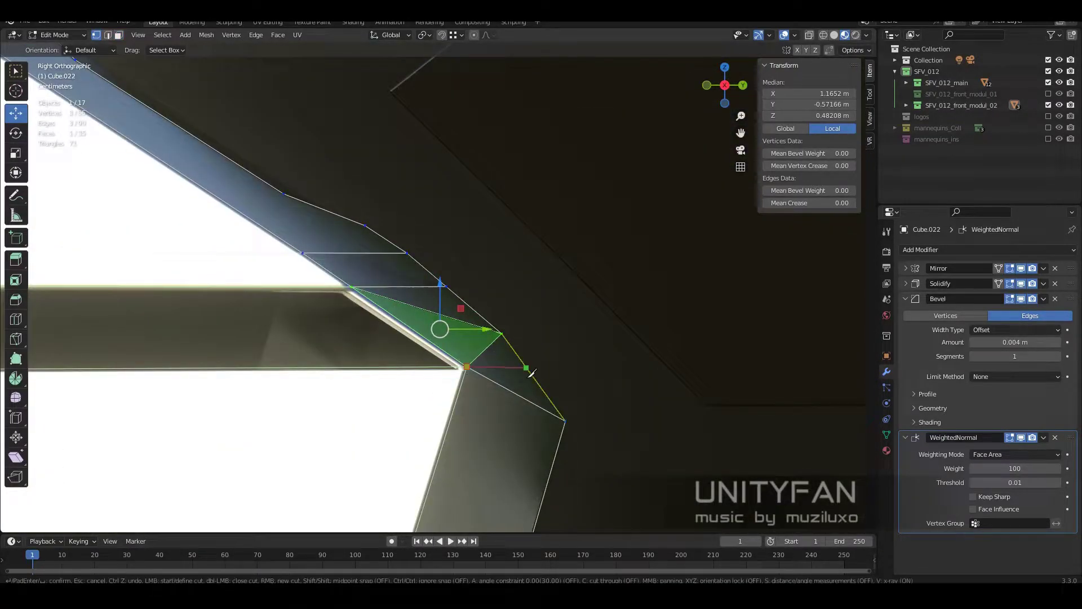
key(Tab)
Isolate the car body in local view and inspect a face on its side
scroll(591, 421, down, 5)
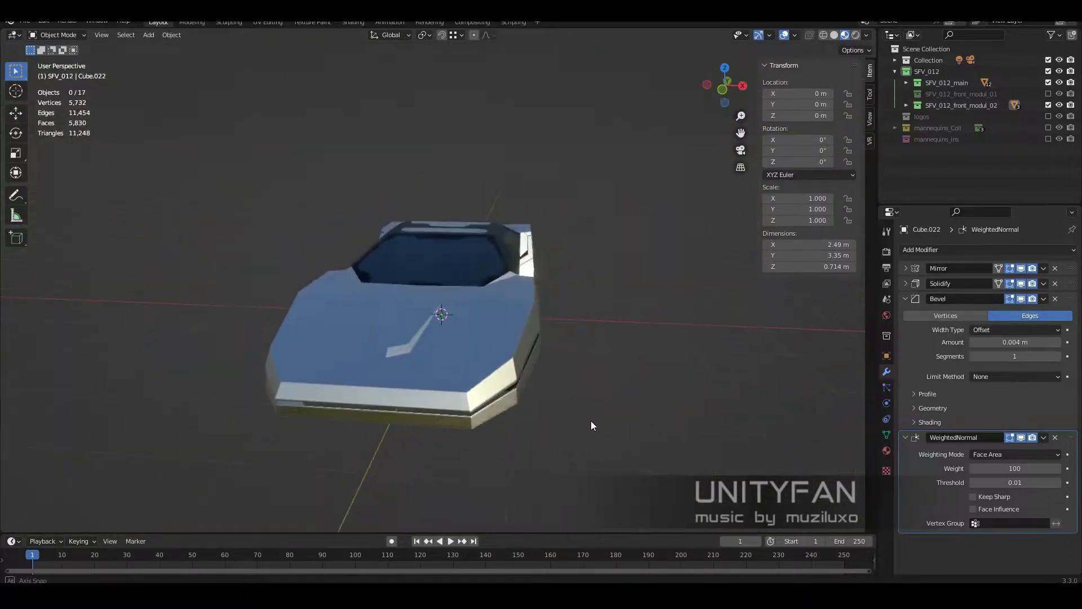
mouse_move(591, 420)
middle_down()
mouse_move(459, 418)
mouse_move(551, 400)
middle_up()
key(Tab)
key(KP_Divide)
mouse_move(543, 336)
middle_down()
mouse_move(587, 384)
mouse_move(465, 283)
mouse_move(417, 299)
mouse_move(519, 350)
mouse_move(343, 370)
mouse_move(374, 382)
mouse_move(761, 406)
mouse_move(438, 343)
mouse_move(463, 280)
mouse_move(434, 281)
middle_up()
scroll(495, 291, up, 2)
click(495, 291)
key(Tab)
Select the side strip, enable X-ray, and slide its face along the Y axis
click(540, 366)
key(Tab)
key(shift+z)
key(g)
key(y)
click(414, 280)
key(shift+z)
mouse_move(364, 280)
middle_down()
mouse_move(463, 385)
mouse_move(395, 270)
middle_up()
Reposition the strip's vertices and nudge an edge sideways along the lower flank
click(338, 270)
key(m)
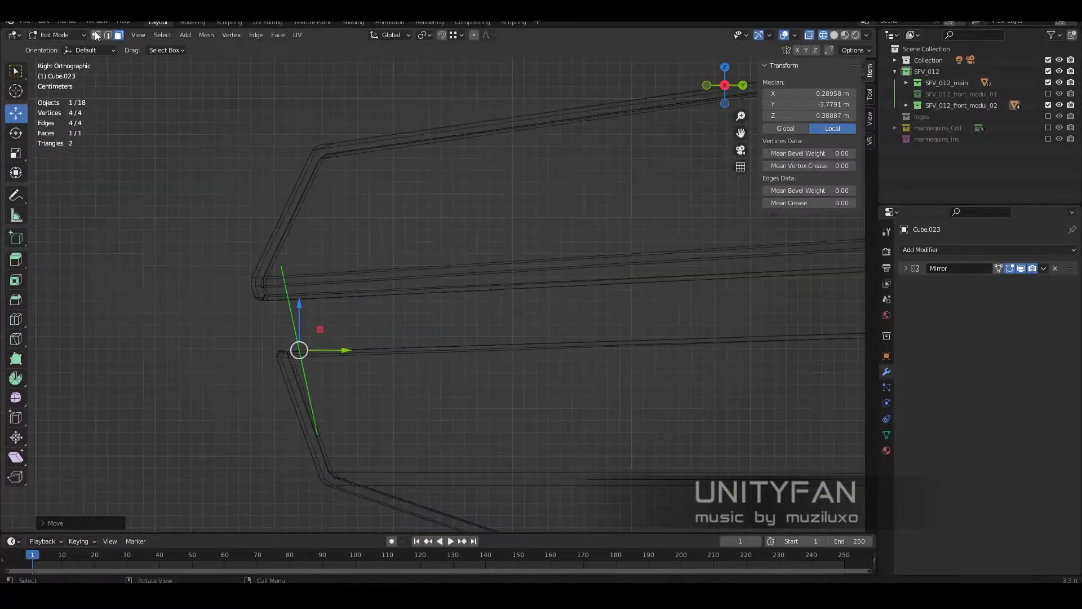
click(360, 462)
middle_drag(359, 462, 471, 369)
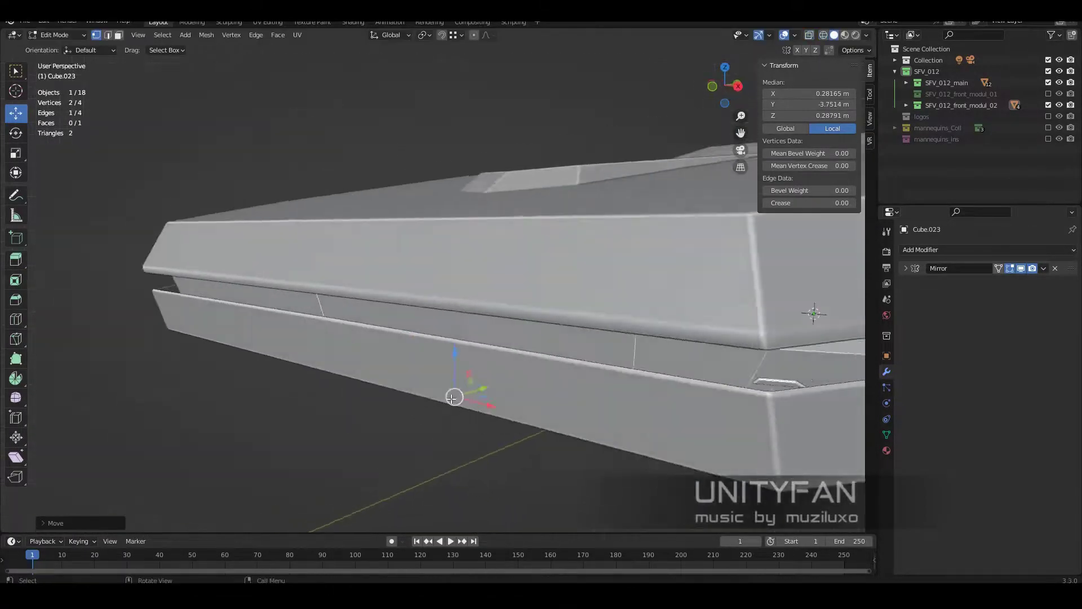
key(shift+z)
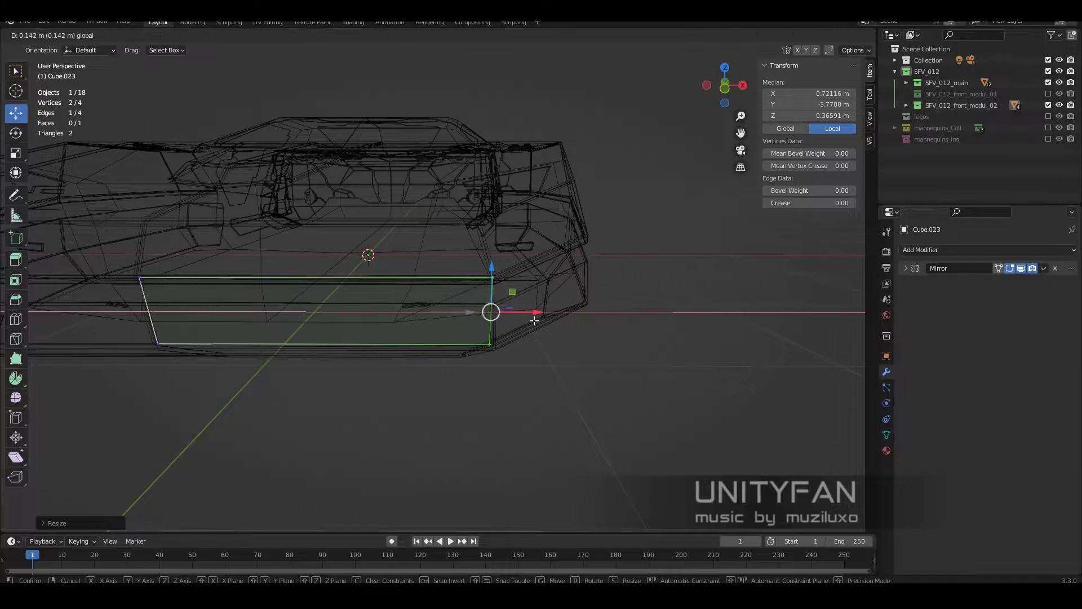
click(534, 320)
key(shift+z)
mouse_move(534, 320)
middle_down()
mouse_move(561, 377)
mouse_move(457, 353)
mouse_move(421, 379)
middle_up()
key(shift+z)
Extrude a strip edge into a new face and lower it to the body's bottom edge
key(e)
click(421, 379)
key(shift+z)
middle_drag(586, 353, 529, 314)
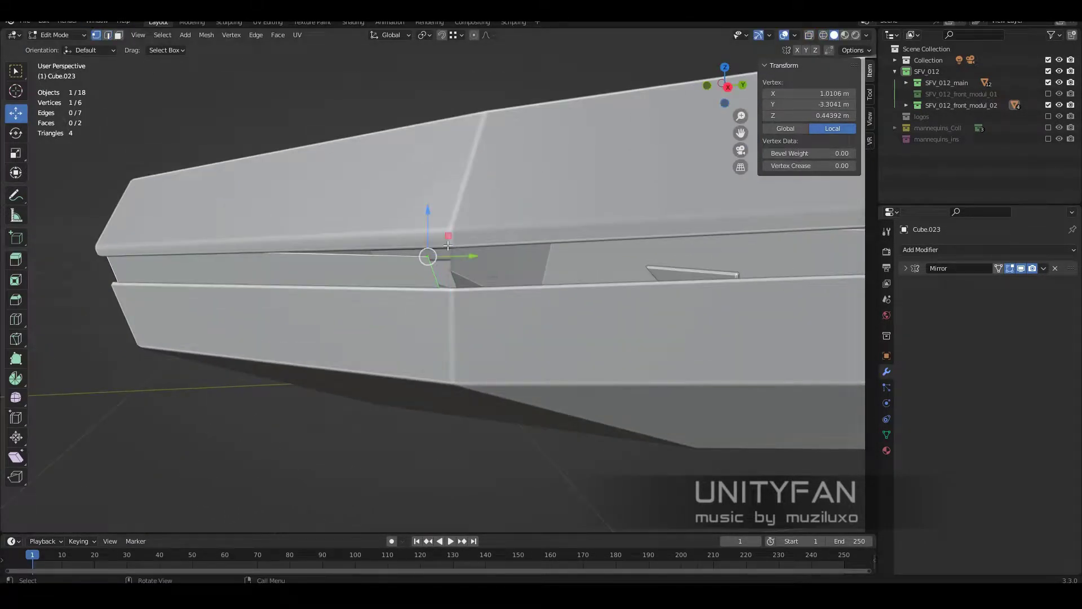
key(shift+z)
middle_drag(462, 249, 482, 367)
key(g)
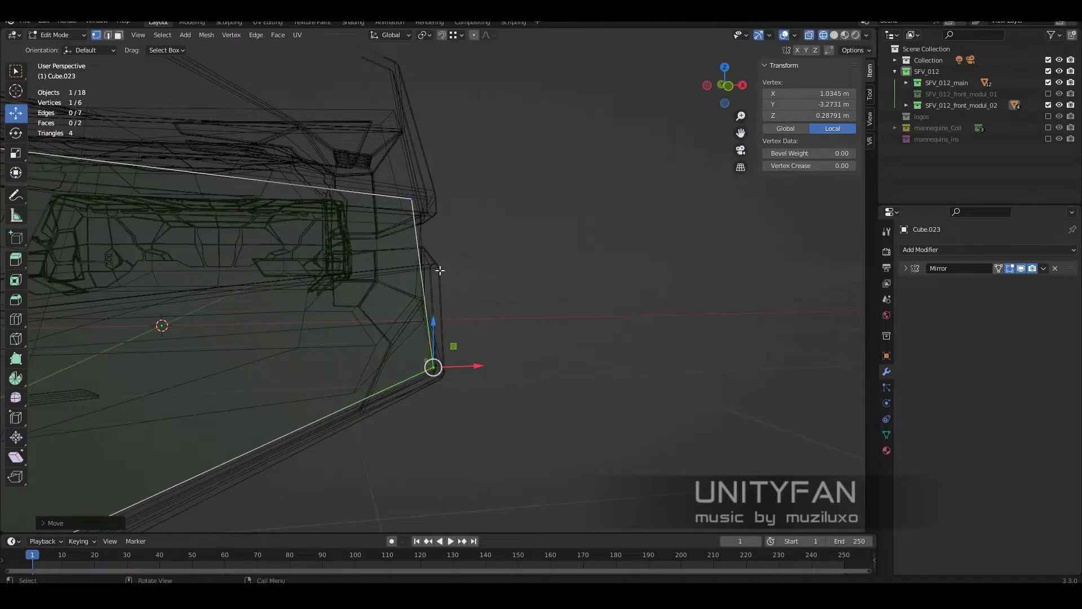
mouse_move(439, 270)
middle_down()
mouse_move(406, 304)
mouse_move(517, 285)
mouse_move(472, 345)
mouse_move(517, 341)
middle_up()
Move the new corner vertex into place at its height, giving Cube.023 14 vertices and 6 faces
key(shift+z)
key(shift+z)
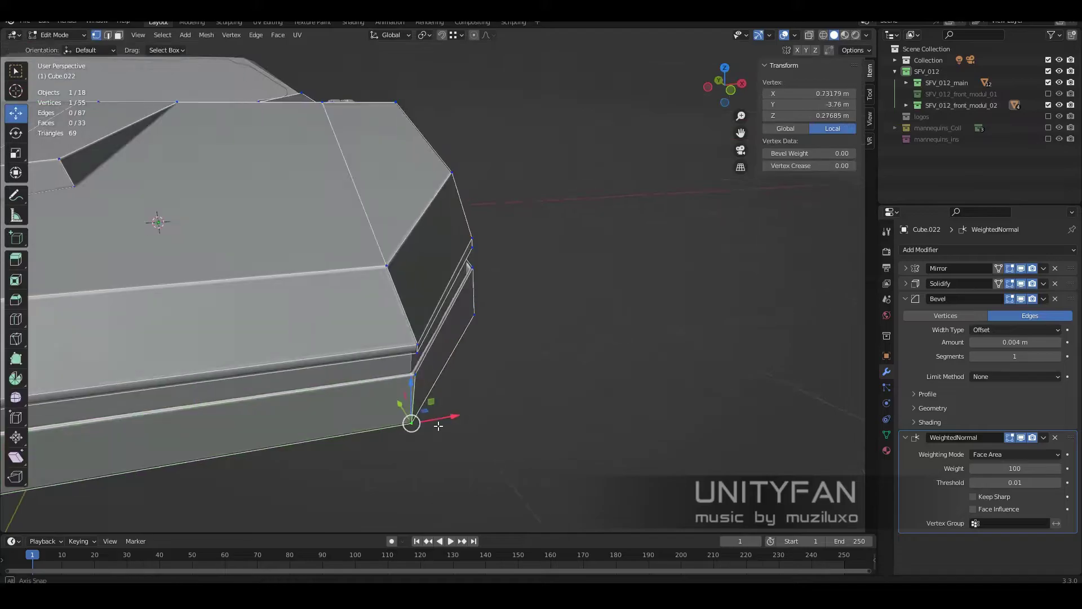
middle_drag(439, 426, 399, 338)
key(g)
key(shift+z)
click(454, 367)
mouse_move(454, 366)
middle_down()
mouse_move(608, 364)
mouse_move(573, 356)
middle_up()
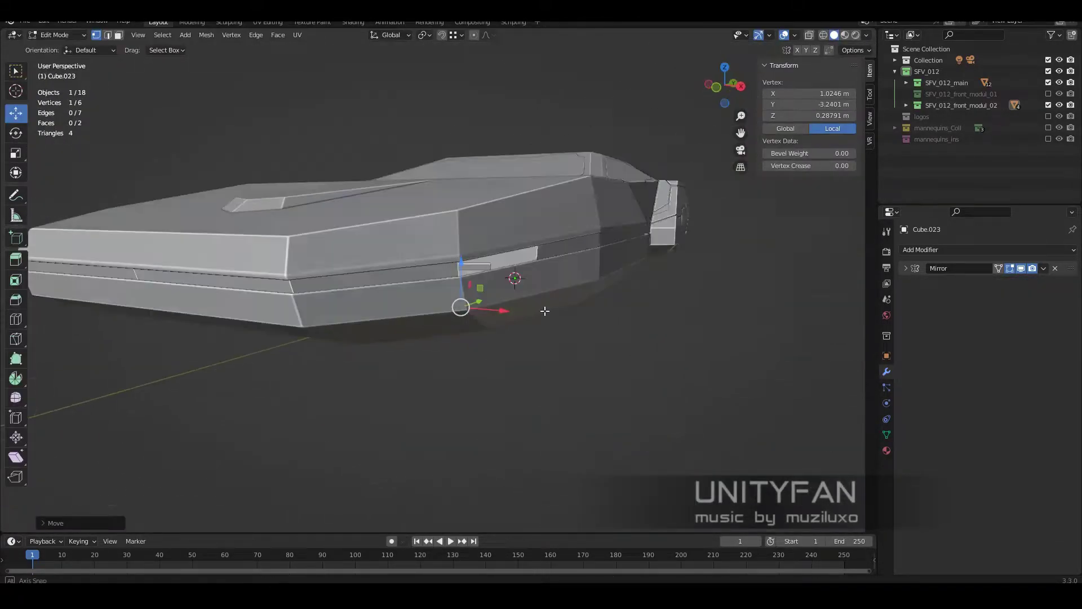
middle_drag(544, 311, 107, 40)
mouse_move(569, 360)
middle_down()
mouse_move(435, 270)
mouse_move(357, 357)
mouse_move(585, 385)
middle_up()
key(Tab)
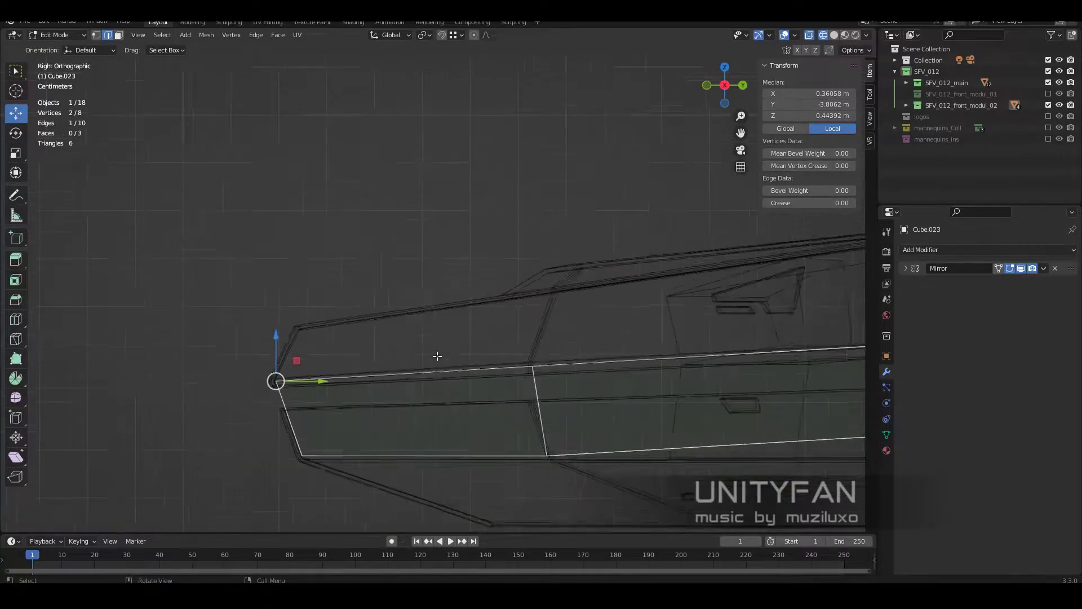
mouse_move(691, 298)
middle_down()
mouse_move(398, 313)
mouse_move(538, 378)
middle_up()
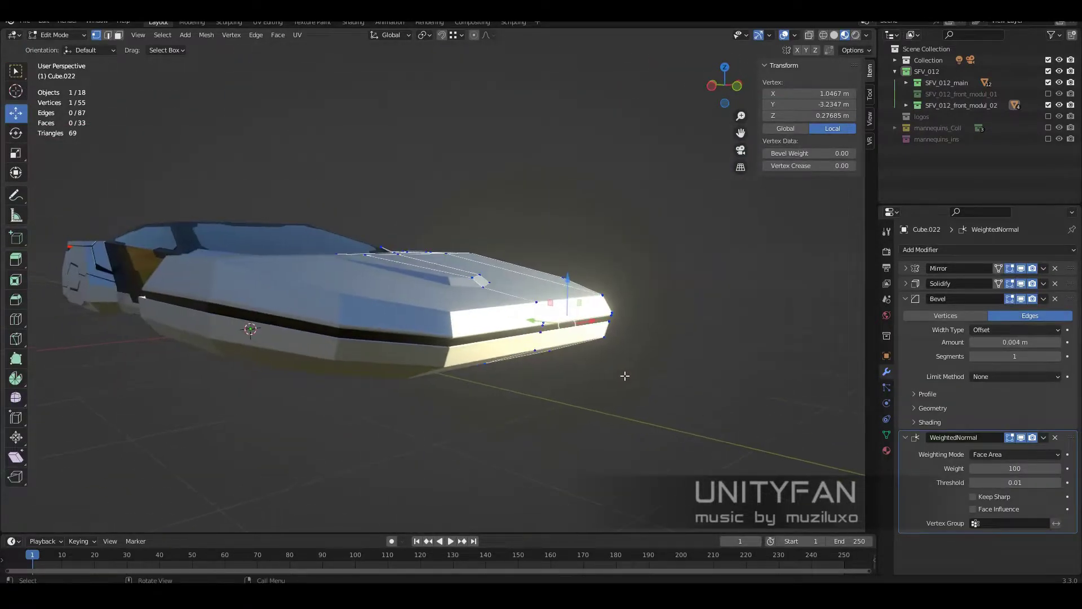
Knife-cut a rectangular panel into the hood front and delete the unwanted cut geometry
middle_drag(624, 375, 506, 338)
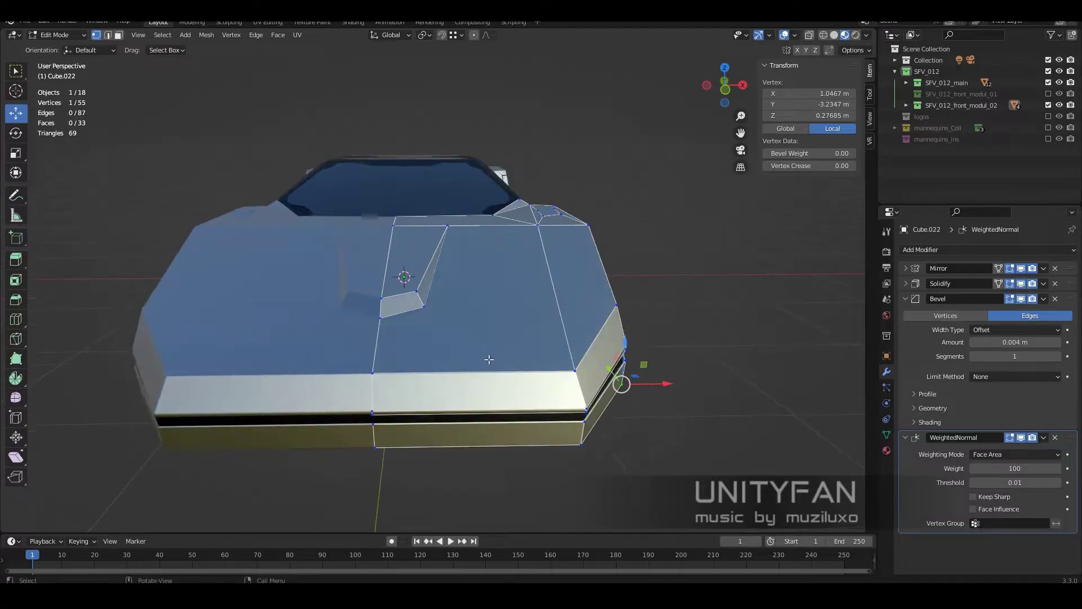
scroll(494, 359, up, 2)
click(517, 383)
middle_drag(517, 382, 509, 359)
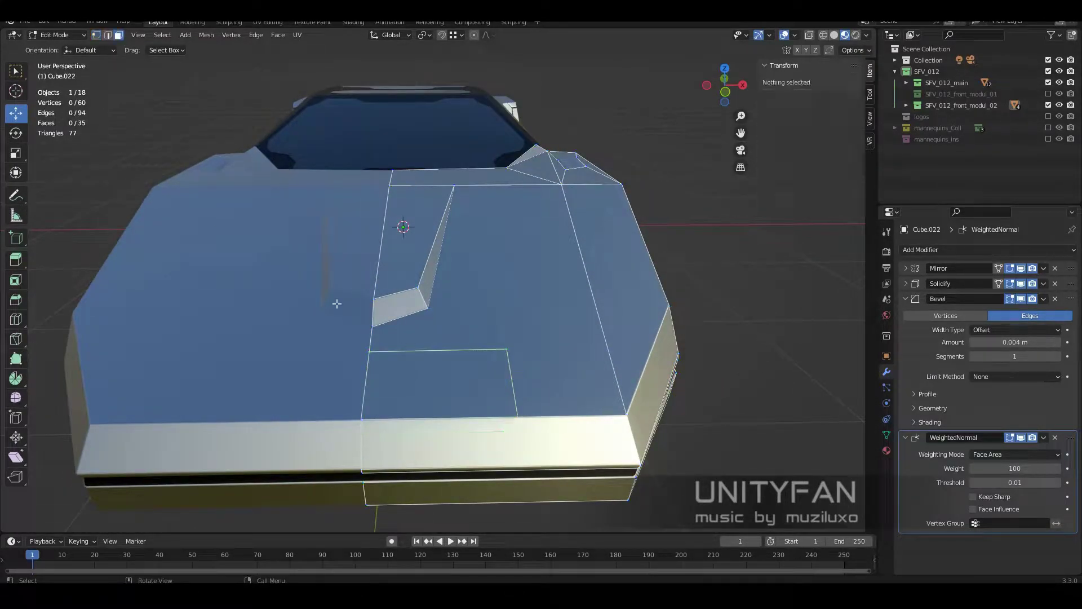
mouse_move(437, 443)
middle_down()
mouse_move(338, 394)
mouse_move(451, 367)
mouse_move(642, 381)
mouse_move(508, 338)
mouse_move(280, 384)
middle_up()
key(x)
click(276, 401)
Switch to the hood cover piece in Edit Mode with X-ray enabled
key(Tab)
click(642, 381)
key(Tab)
key(alt+z)
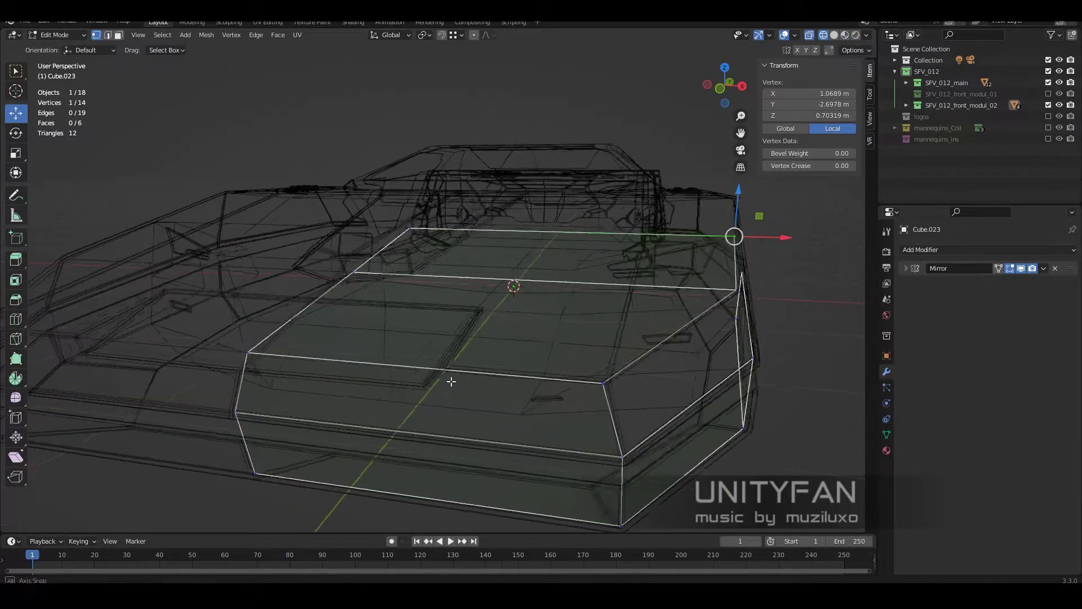
Knife-cut across the hood cover piece and dissolve the stray vertex
key(k)
click(461, 393)
middle_drag(461, 392, 520, 399)
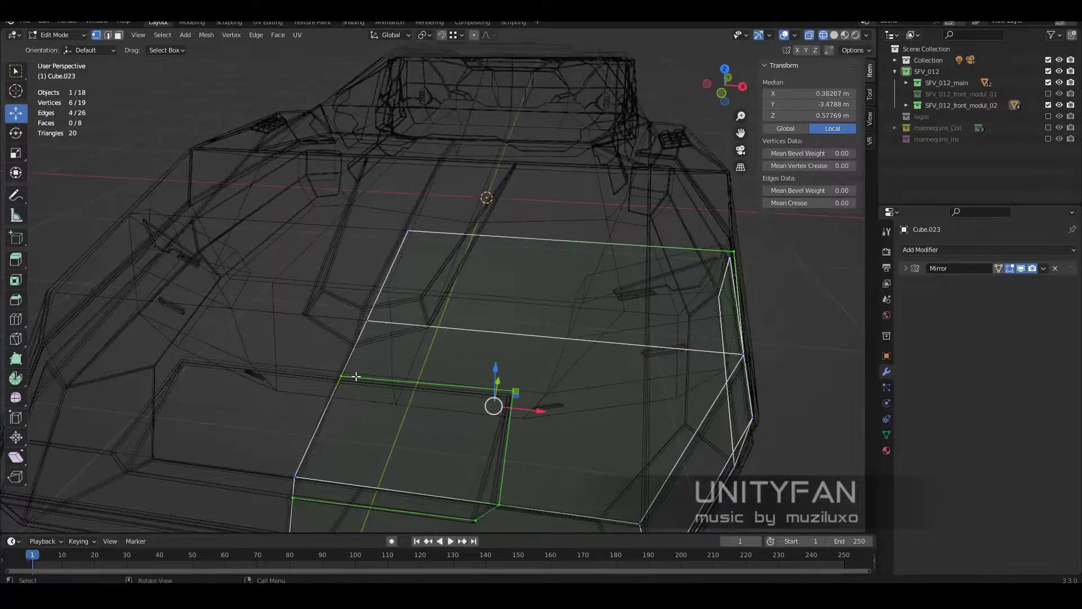
middle_drag(355, 376, 473, 425)
key(1)
click(348, 347)
key(x)
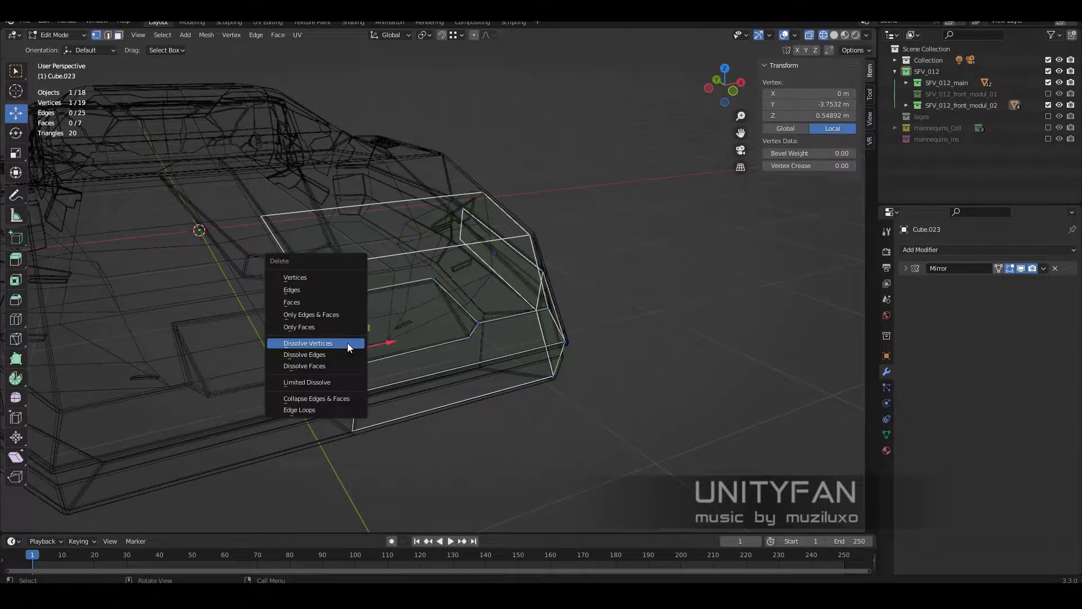
Turn off X-ray and enter Edit Mode on the car body, Cube.022
key(Tab)
key(shift+z)
mouse_move(458, 326)
middle_down()
mouse_move(570, 334)
mouse_move(522, 388)
mouse_move(415, 367)
mouse_move(492, 370)
mouse_move(502, 396)
mouse_move(583, 404)
mouse_move(466, 218)
mouse_move(492, 266)
mouse_move(454, 312)
mouse_move(423, 430)
mouse_move(382, 261)
mouse_move(442, 232)
middle_up()
click(492, 369)
scroll(492, 370, up, 5)
scroll(492, 370, down, 5)
key(Tab)
scroll(585, 407, up, 5)
scroll(466, 218, down, 5)
Knife-cut a seam line across the hood, undoing the unwanted extra cut
key(w)
key(k)
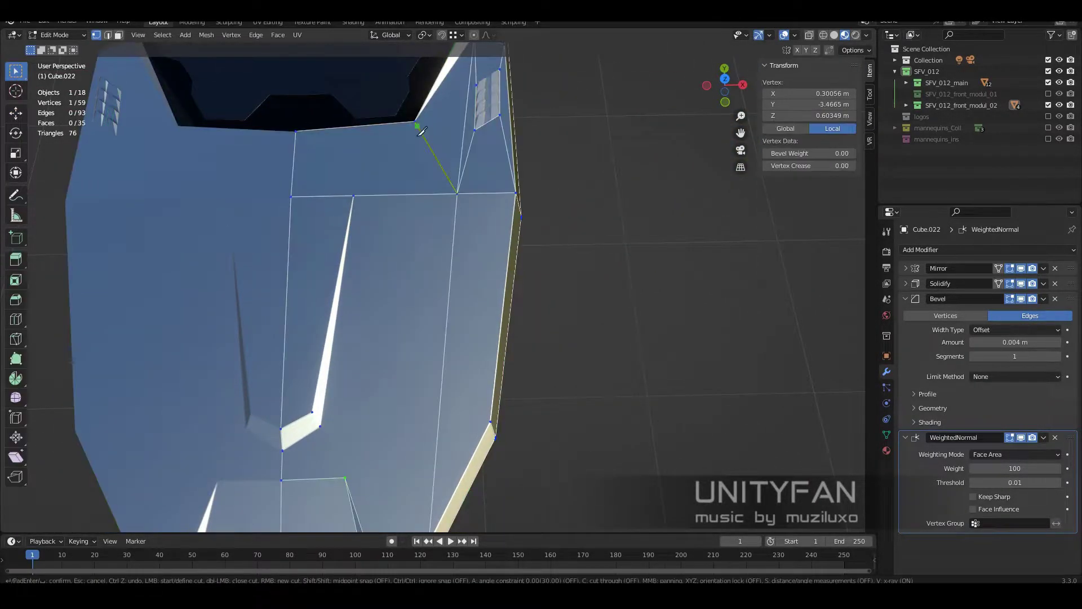
click(433, 319)
mouse_move(434, 322)
shift+middle_down()
mouse_move(418, 226)
mouse_move(445, 215)
mouse_move(587, 317)
mouse_move(520, 370)
shift+middle_up()
key(Return)
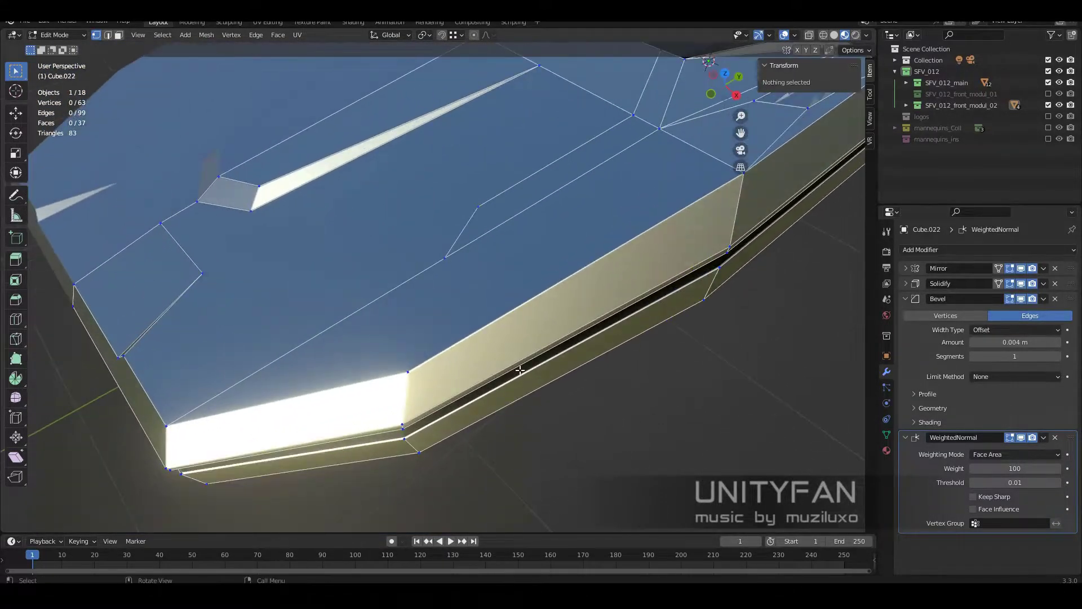
mouse_move(431, 369)
middle_down()
mouse_move(415, 368)
mouse_move(499, 305)
mouse_move(507, 361)
middle_up()
click(411, 376)
key(Return)
key(ctrl+z)
scroll(507, 360, up, 3)
Bevel the seam edge loop and delete its inner faces to open a gap
key(ctrl+b)
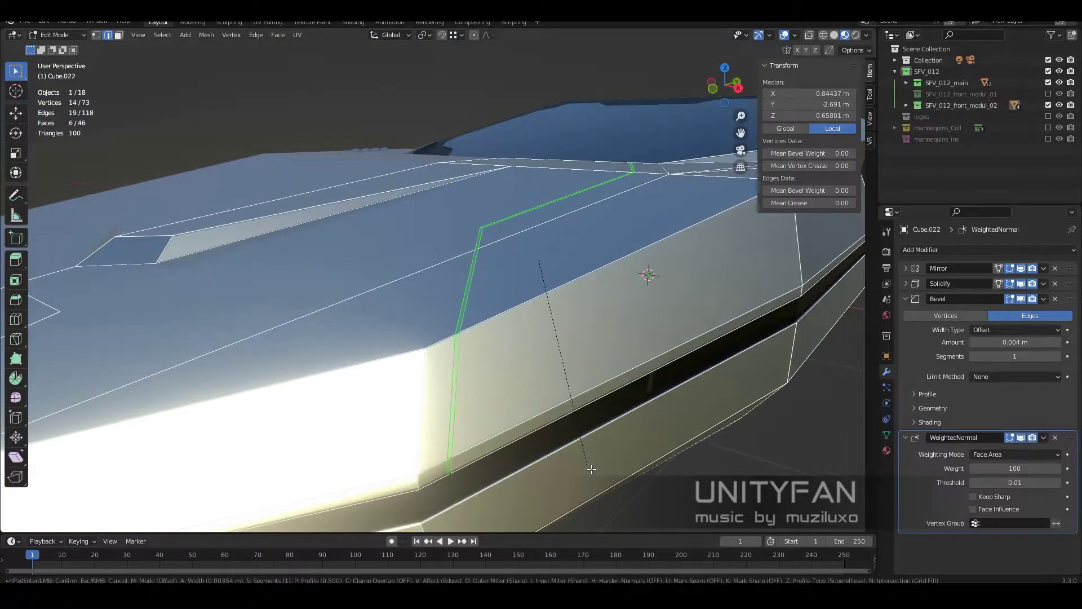
right_click(447, 271)
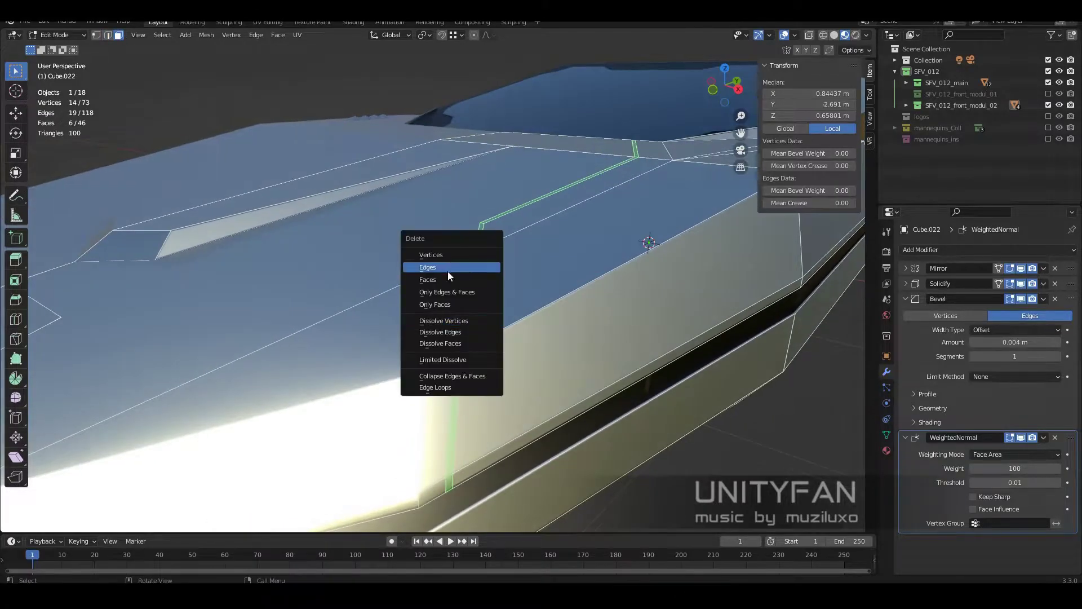
click(448, 271)
scroll(559, 372, down, 5)
Reselect the car body Cube.022 and re-enter Edit Mode on it
key(Tab)
middle_drag(549, 376, 651, 367)
scroll(644, 387, up, 3)
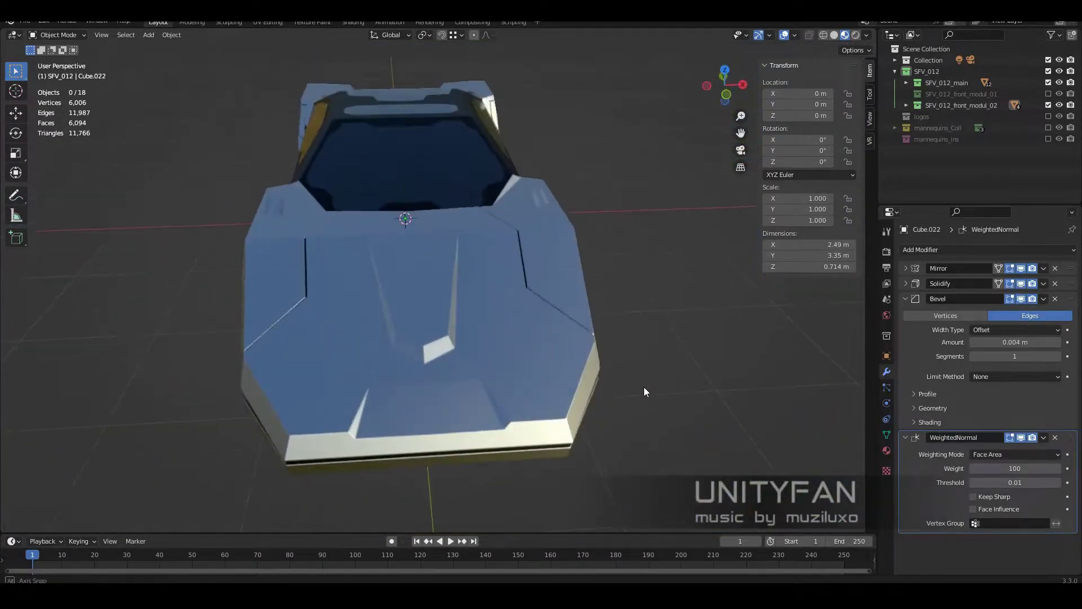
click(509, 302)
scroll(509, 303, up, 2)
key(Tab)
scroll(392, 211, up, 3)
scroll(463, 343, up, 2)
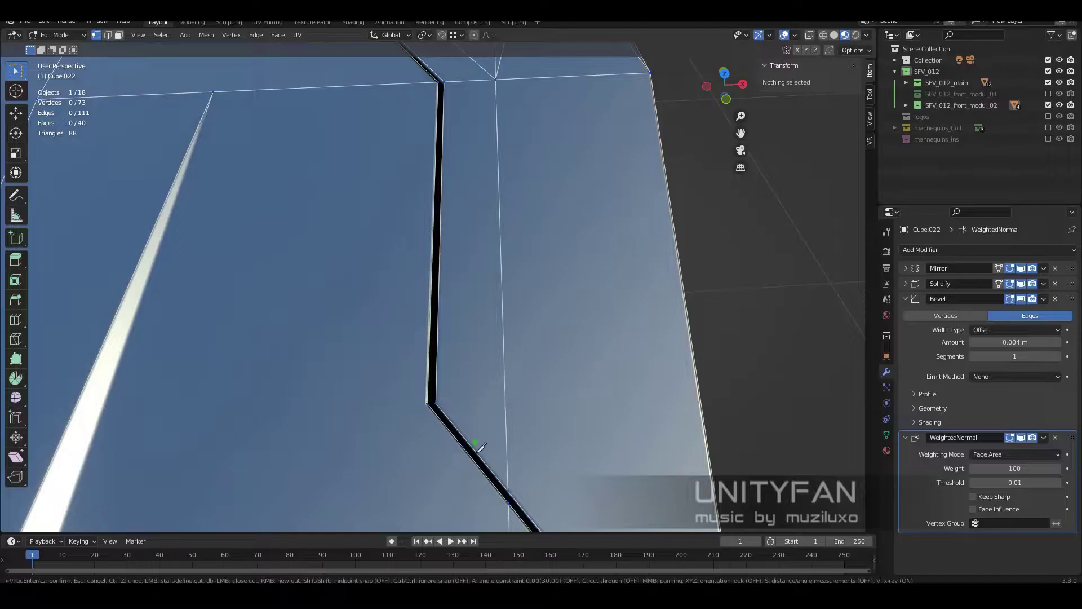
From a side view of the front module, enter vertex select and start a knife cut
scroll(478, 368, down, 5)
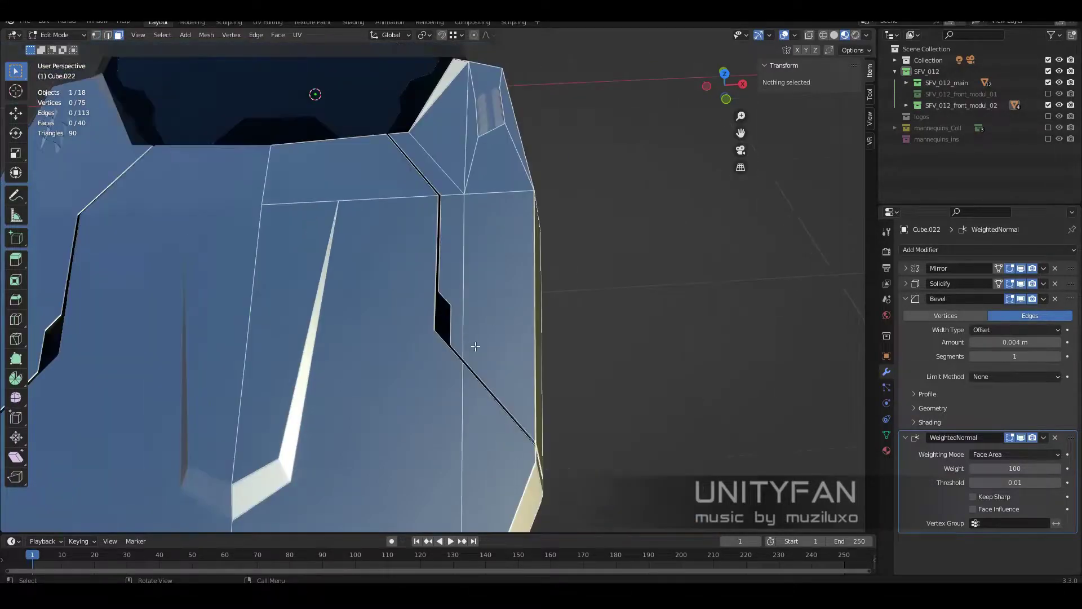
key(Tab)
mouse_move(478, 368)
middle_down()
mouse_move(575, 351)
mouse_move(476, 353)
mouse_move(496, 353)
mouse_move(511, 400)
middle_up()
scroll(511, 401, up, 3)
scroll(454, 296, up, 3)
mouse_move(455, 299)
middle_down()
mouse_move(400, 289)
mouse_move(478, 418)
mouse_move(551, 314)
mouse_move(442, 383)
mouse_move(456, 406)
mouse_move(473, 352)
mouse_move(496, 332)
mouse_move(474, 316)
mouse_move(458, 319)
middle_up()
key(Tab)
scroll(473, 352, up, 3)
key(1)
scroll(514, 314, up, 2)
key(k)
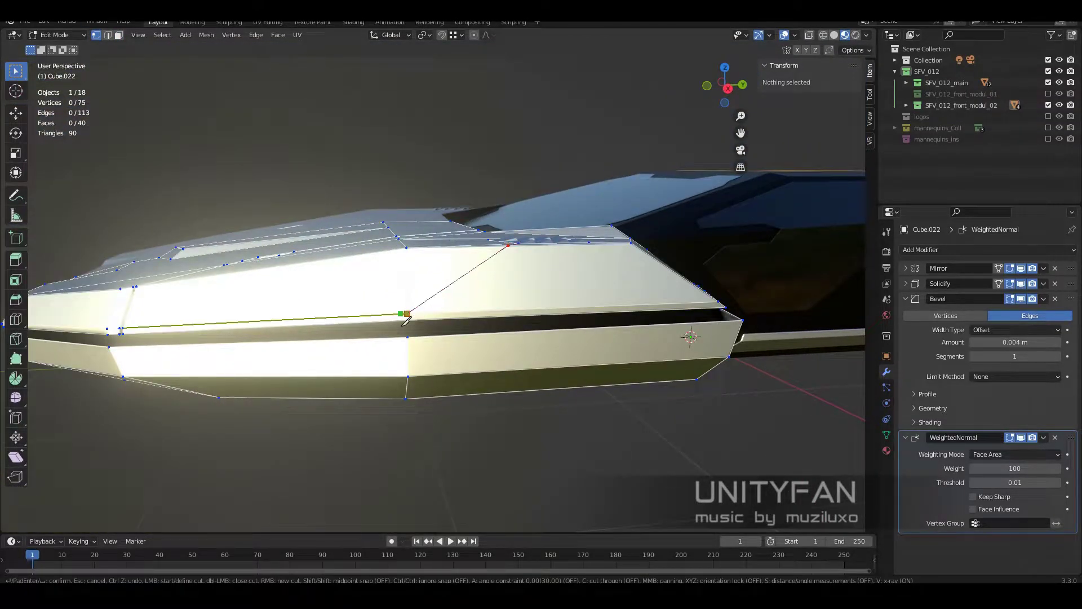
Confirm the hood knife cut, bevel the selected edges into a seam, and view the whole car
scroll(406, 321, up, 2)
key(Return)
mouse_move(406, 320)
middle_down()
mouse_move(543, 392)
mouse_move(516, 344)
middle_up()
key(ctrl+b)
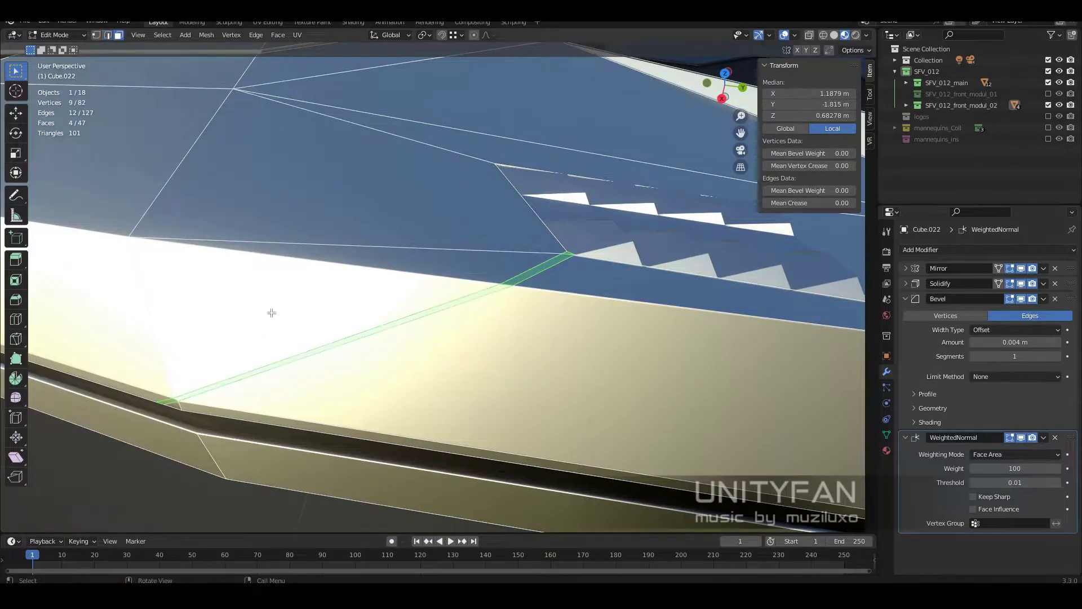
middle_drag(271, 312, 294, 321)
scroll(293, 321, down, 3)
key(Tab)
mouse_move(451, 344)
middle_down()
mouse_move(485, 360)
mouse_move(435, 369)
mouse_move(502, 358)
mouse_move(485, 366)
mouse_move(431, 325)
mouse_move(573, 354)
mouse_move(438, 324)
mouse_move(553, 329)
mouse_move(456, 396)
mouse_move(433, 341)
middle_up()
Back in the front module's mesh, knife-cut a new two-point line across the hood
key(Tab)
scroll(509, 391, up, 2)
key(ctrl+z)
scroll(431, 325, up, 2)
key(k)
click(526, 322)
click(558, 329)
middle_drag(369, 310, 452, 382)
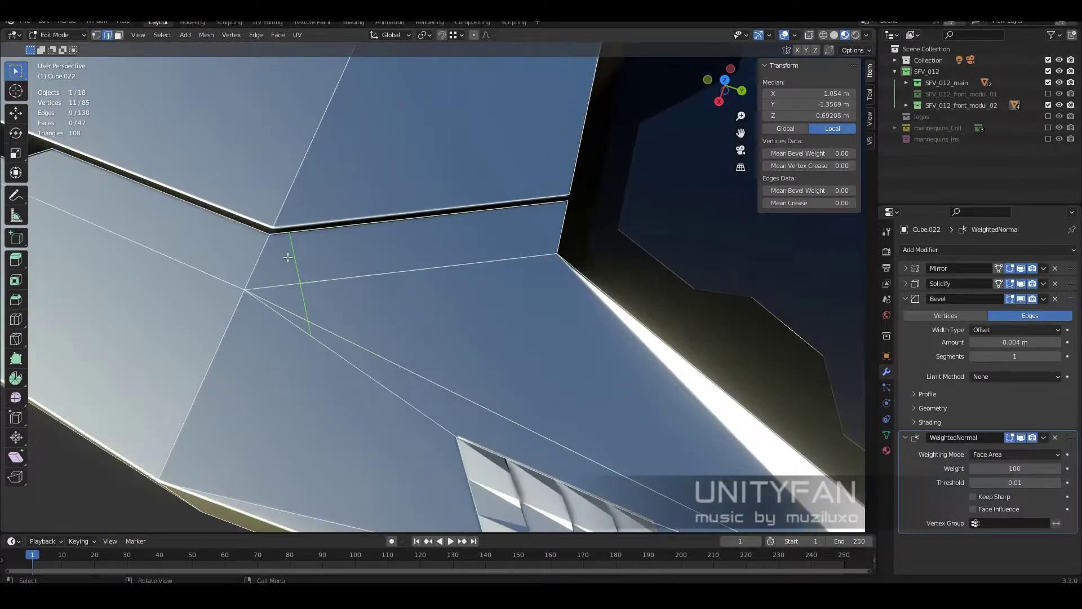
In edge mode, select the edge path along the new hood cut, then clear the selection
key(2)
ctrl+click(490, 373)
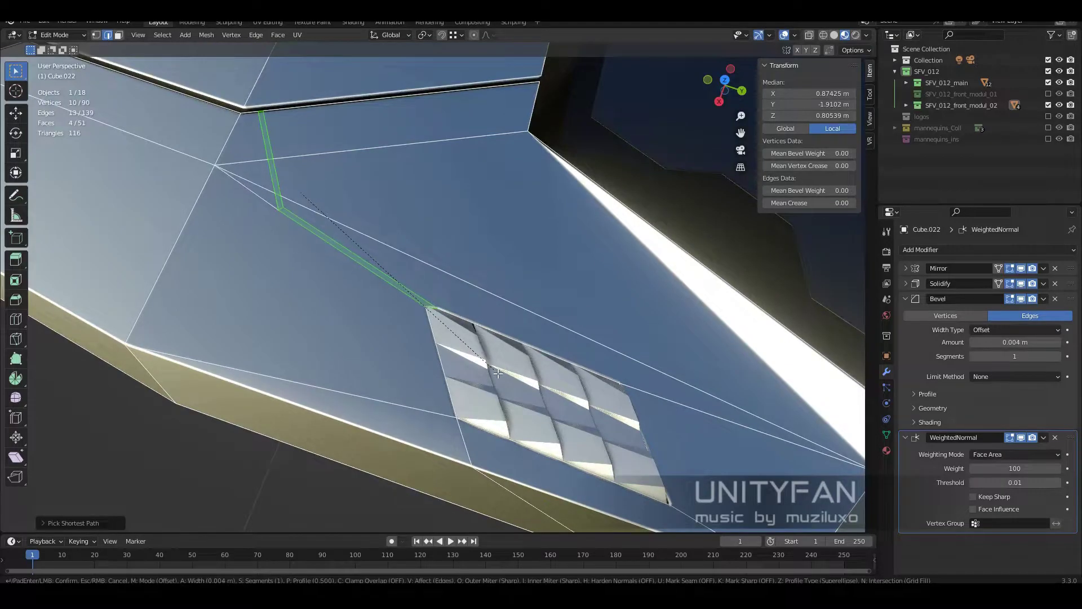
key(Escape)
middle_drag(498, 374, 131, 81)
key(alt+a)
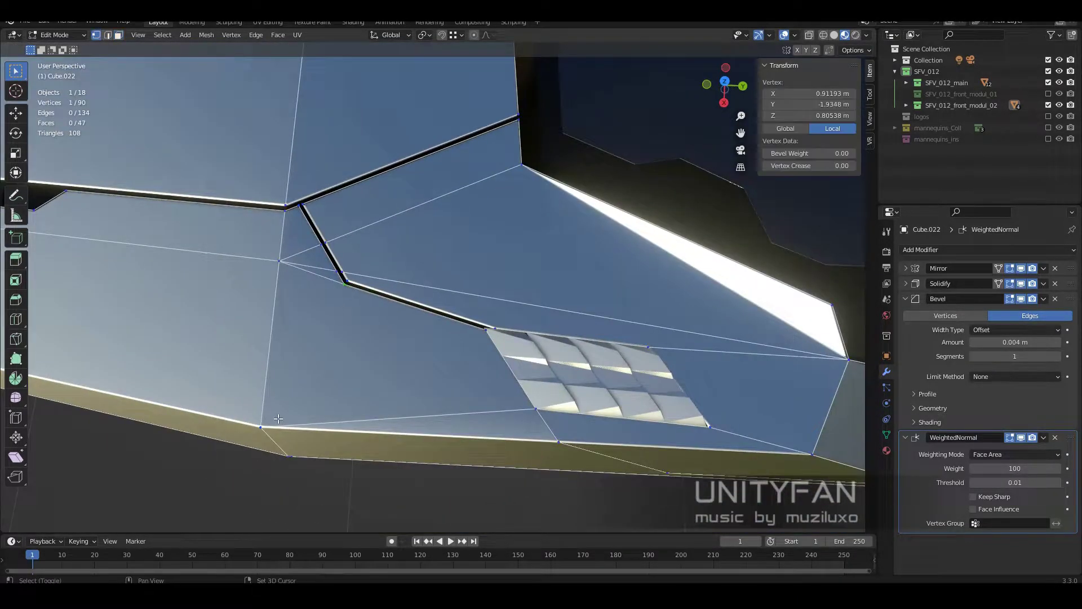
mouse_move(278, 418)
middle_down()
mouse_move(350, 282)
mouse_move(357, 195)
middle_up()
Select the small triangular hood face and trial a bevel, then undo it
key(3)
click(361, 315)
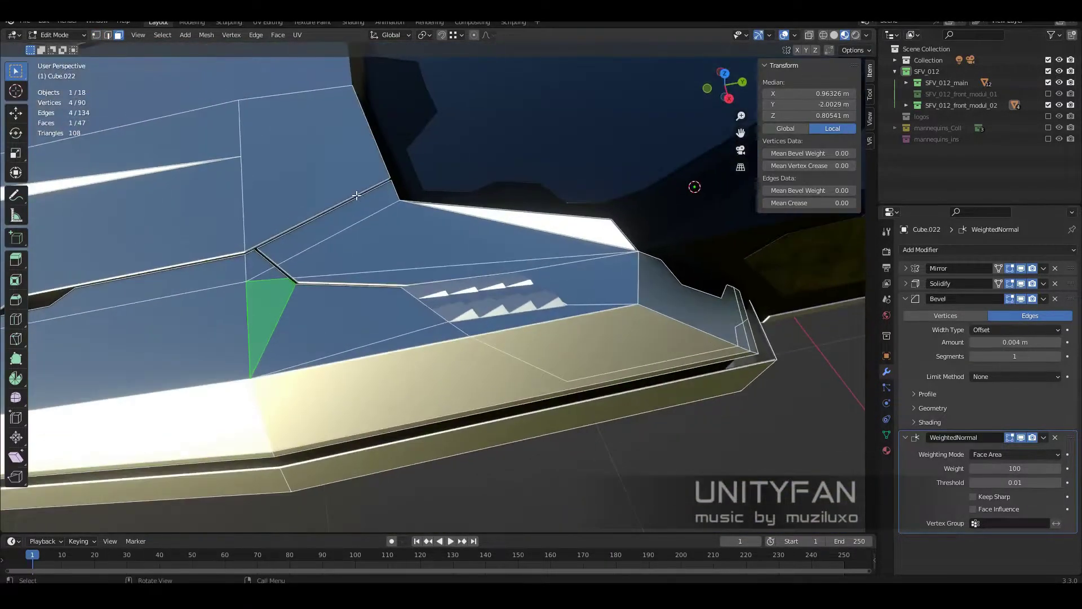
scroll(547, 389, up, 3)
mouse_move(553, 387)
middle_down()
mouse_move(607, 415)
mouse_move(302, 374)
mouse_move(441, 358)
middle_up()
key(ctrl+b)
click(601, 425)
key(ctrl+z)
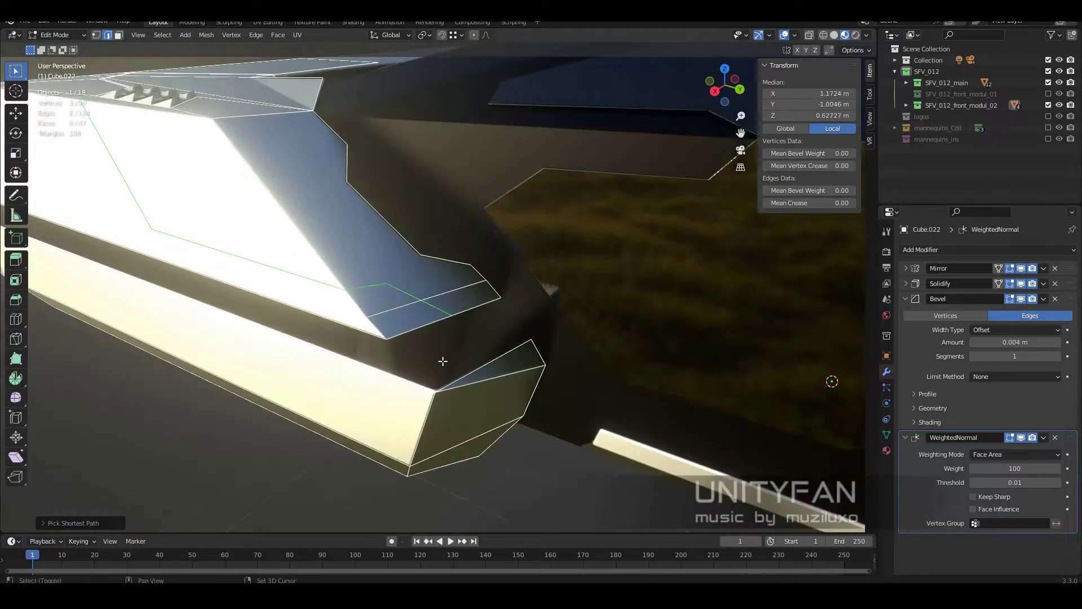
Bevel a narrow seam along an edge path on the hood side
ctrl+click(612, 396)
mouse_move(612, 396)
middle_down()
mouse_move(576, 407)
mouse_move(588, 406)
middle_up()
click(590, 410)
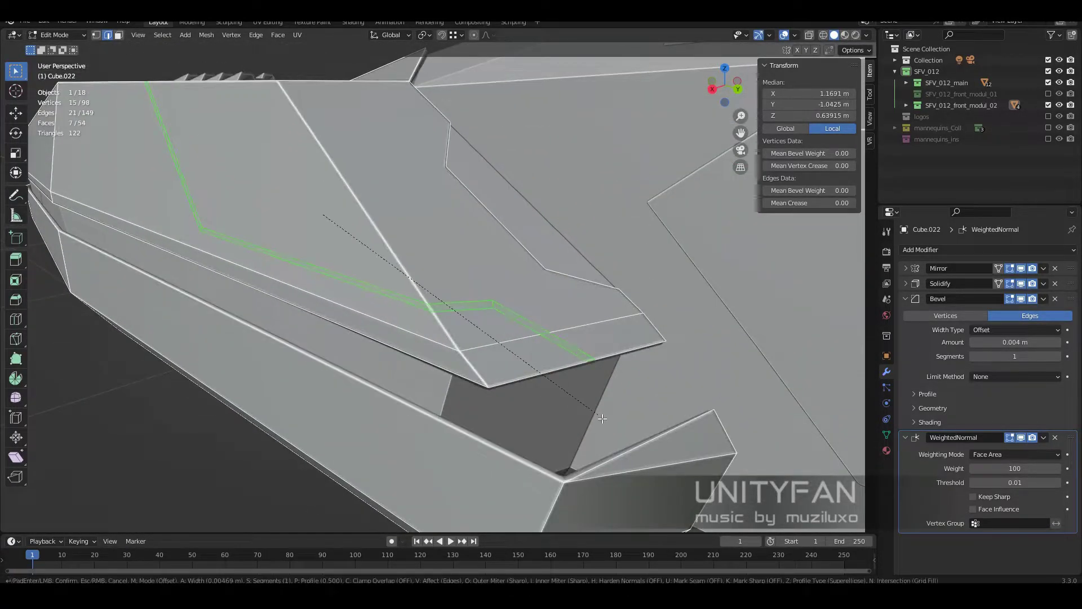
click(602, 419)
scroll(580, 339, up, 2)
Delete the bevelled faces to open the seam gap, then select two seam-corner vertices
click(586, 351)
mouse_move(586, 350)
middle_down()
mouse_move(431, 367)
mouse_move(399, 382)
middle_up()
shift+click(399, 372)
shift+click(399, 382)
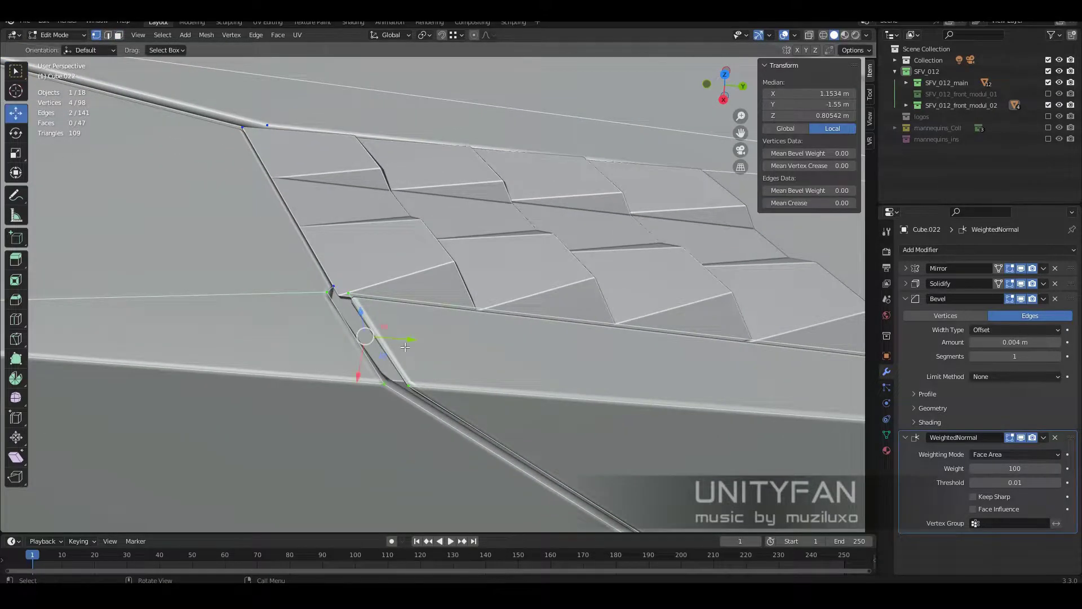
scroll(334, 286, down, 5)
Select Cube.022, re-enter its mesh editing, and cancel the unfinished knife cut
key(Tab)
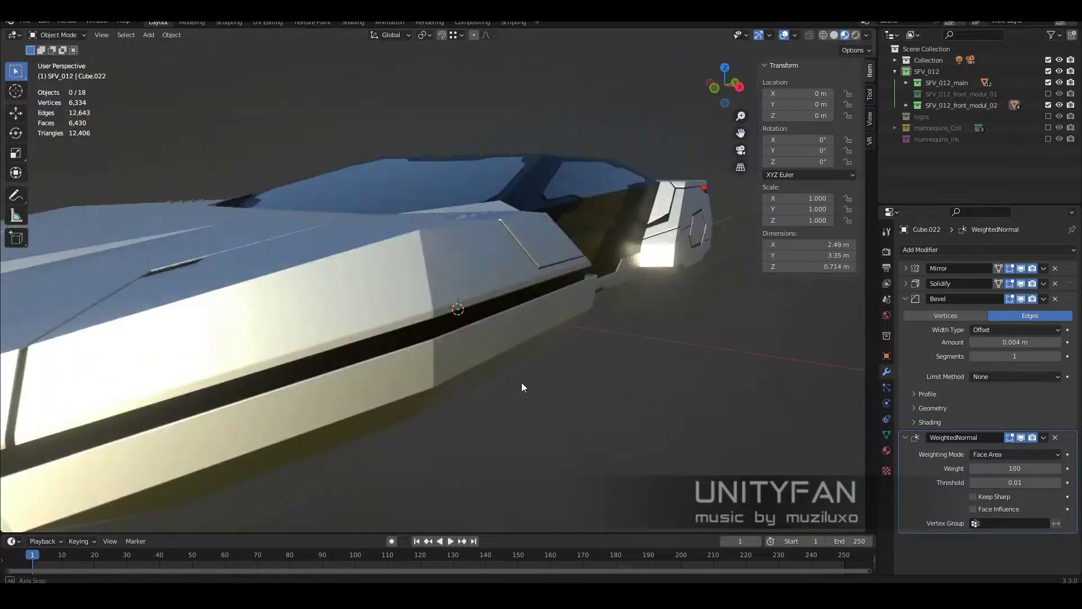
mouse_move(523, 380)
middle_down()
mouse_move(568, 388)
mouse_move(472, 391)
mouse_move(520, 333)
mouse_move(398, 379)
mouse_move(369, 370)
mouse_move(448, 339)
mouse_move(401, 376)
mouse_move(374, 341)
mouse_move(435, 374)
mouse_move(377, 378)
mouse_move(372, 360)
mouse_move(367, 375)
mouse_move(379, 269)
mouse_move(422, 409)
mouse_move(340, 381)
middle_up()
scroll(568, 388, up, 3)
click(530, 397)
key(Tab)
scroll(439, 394, up, 2)
key(Escape)
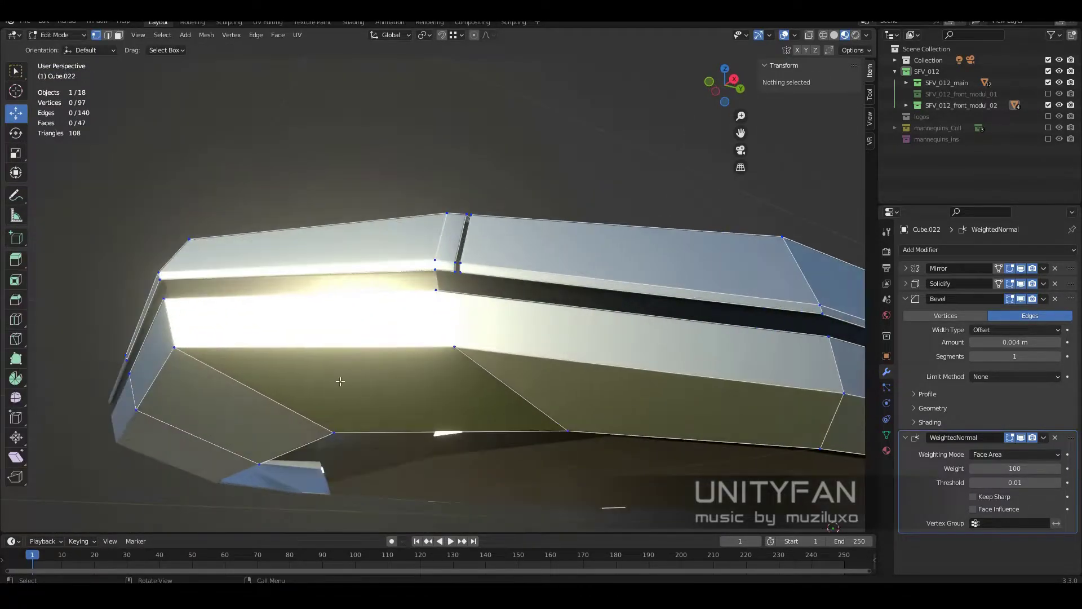
Knife-cut points across the module's underside edge and lower side panel
middle_drag(208, 410, 199, 325)
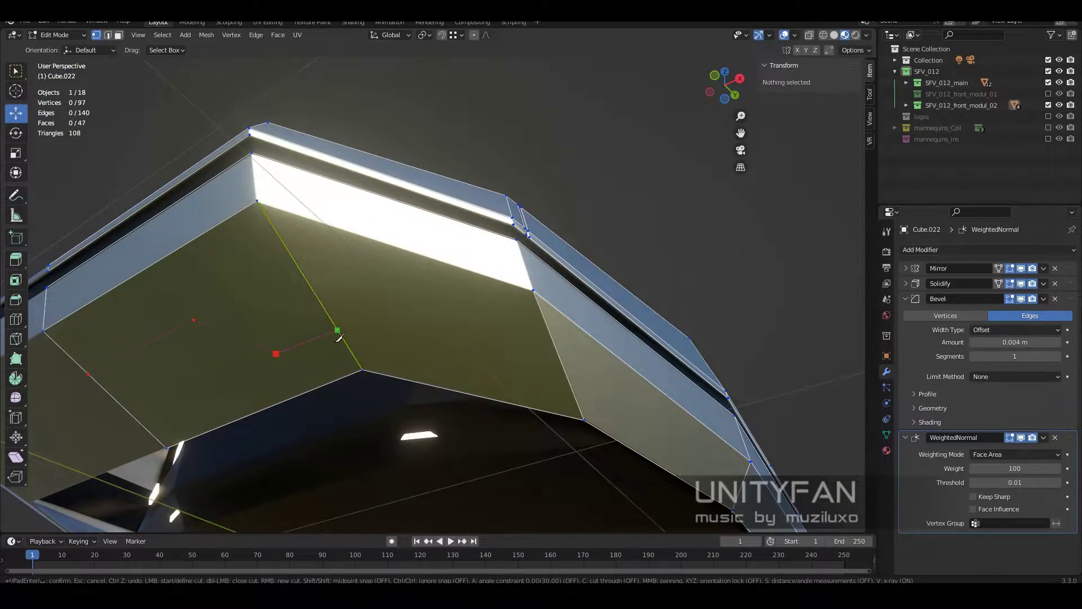
mouse_move(339, 337)
middle_down()
mouse_move(496, 395)
mouse_move(456, 404)
middle_up()
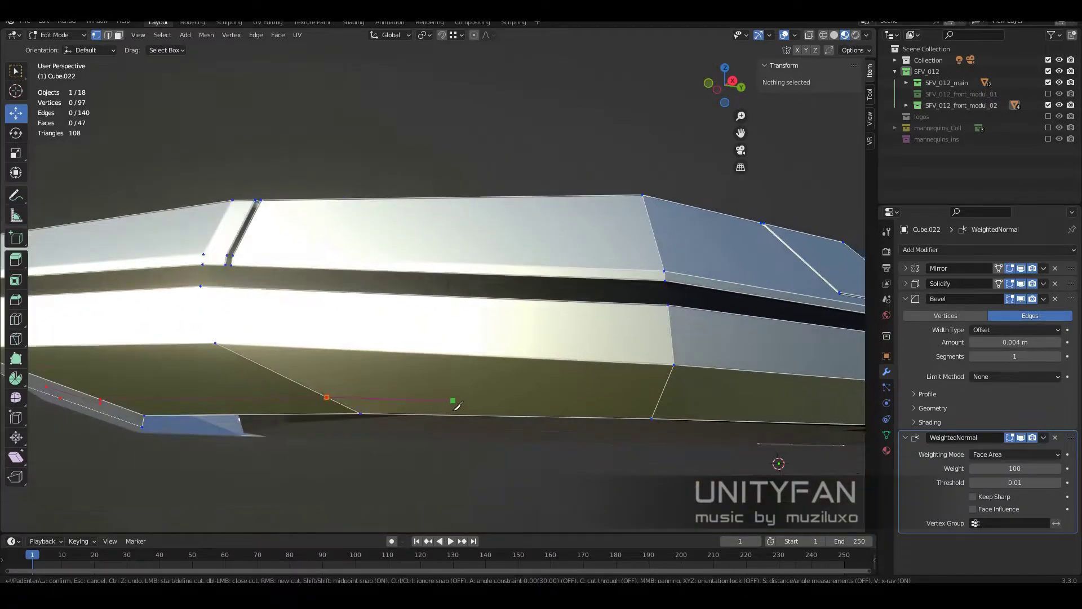
shift+click(553, 361)
key(Return)
middle_drag(553, 362, 483, 403)
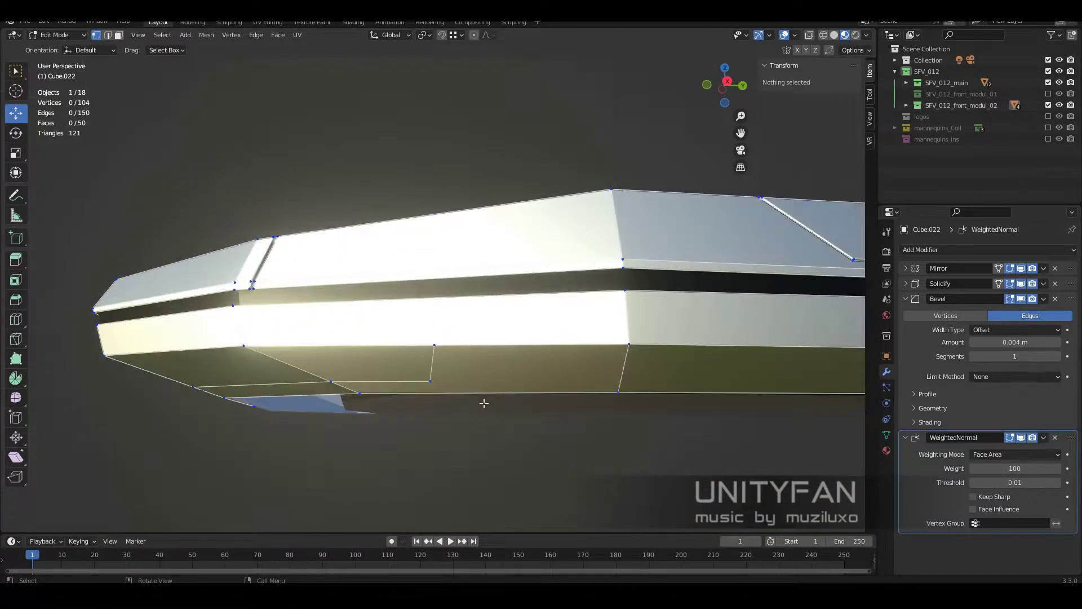
click(526, 304)
key(Return)
scroll(441, 345, up, 2)
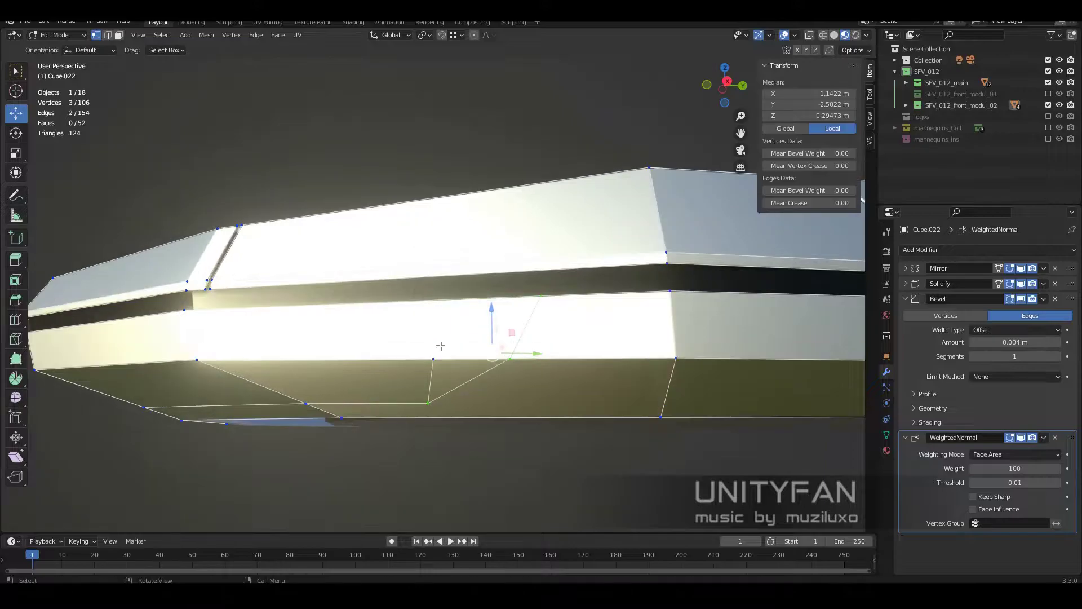
Merge the stray vertex and select the edge path along the lower panel
click(509, 371)
scroll(513, 382, down, 3)
middle_drag(512, 382, 471, 303)
scroll(471, 304, up, 3)
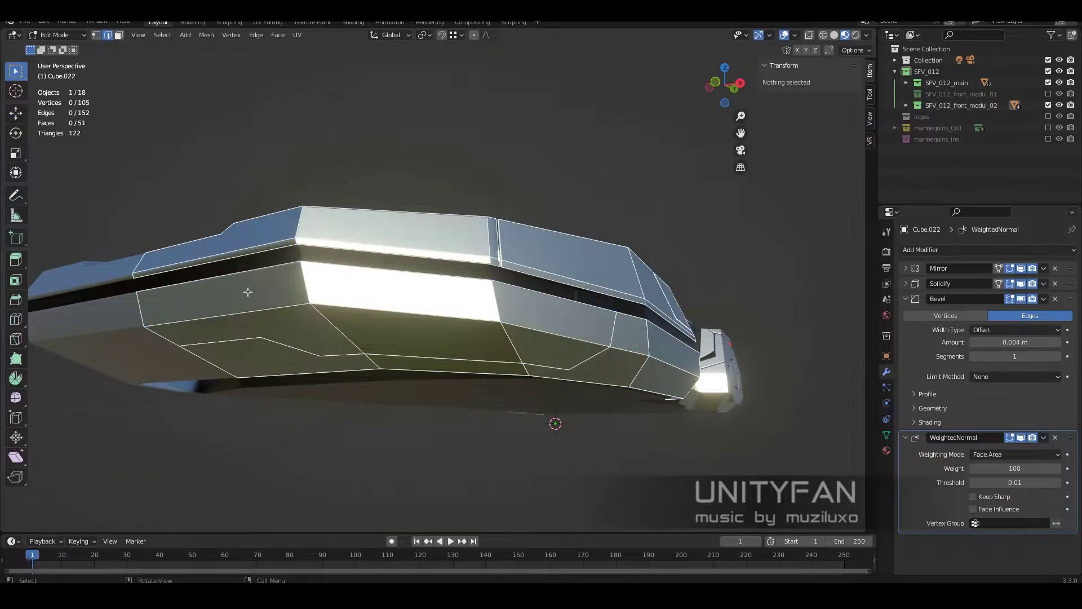
click(248, 291)
ctrl+click(693, 367)
scroll(645, 445, up, 3)
mouse_move(693, 367)
middle_down()
mouse_move(645, 445)
mouse_move(652, 439)
mouse_move(550, 391)
middle_up()
Bevel the lower-panel edge path and delete its faces to open the seam
click(651, 448)
right_click(667, 451)
right_click(550, 392)
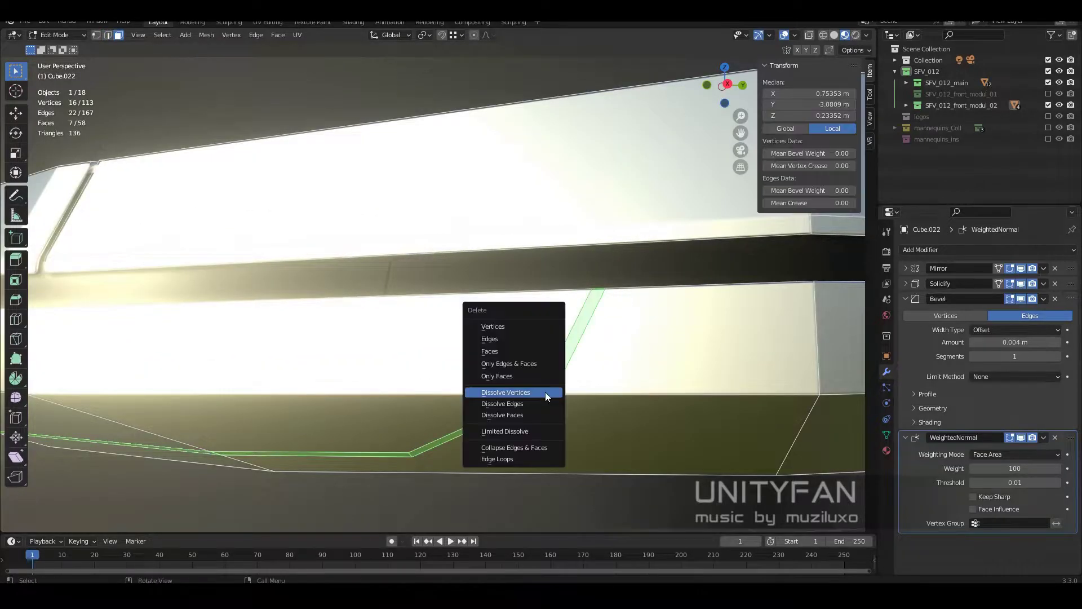
click(507, 391)
mouse_move(481, 407)
middle_down()
mouse_move(521, 400)
mouse_move(570, 414)
mouse_move(586, 391)
mouse_move(574, 383)
mouse_move(503, 407)
mouse_move(491, 361)
middle_up()
Check the seam, then add another knife cut on the side panel and inspect the car
key(Tab)
key(Tab)
scroll(491, 361, up, 3)
key(1)
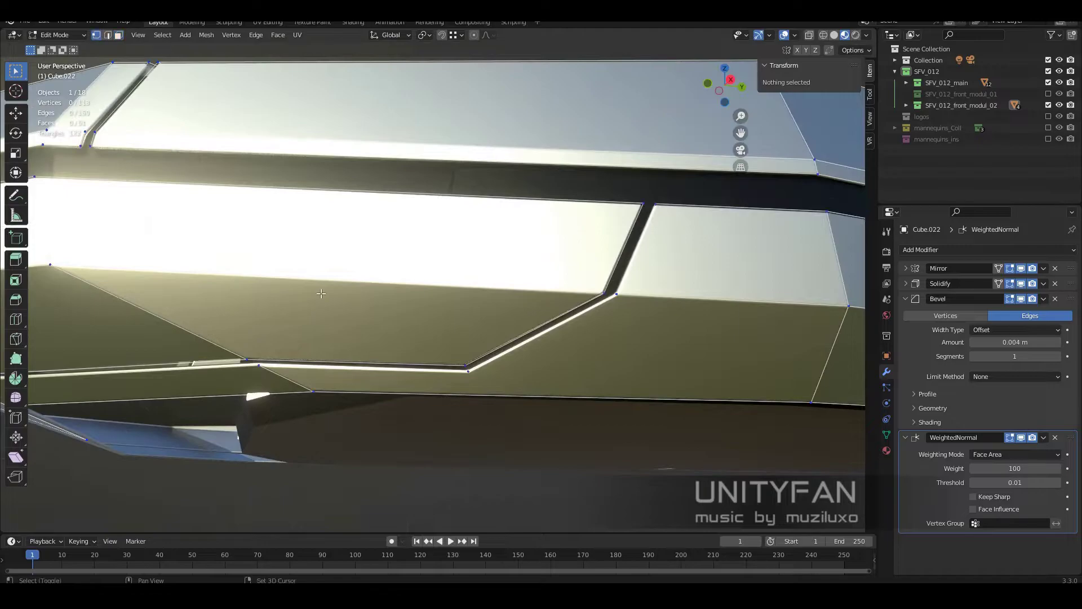
key(k)
click(574, 314)
key(Return)
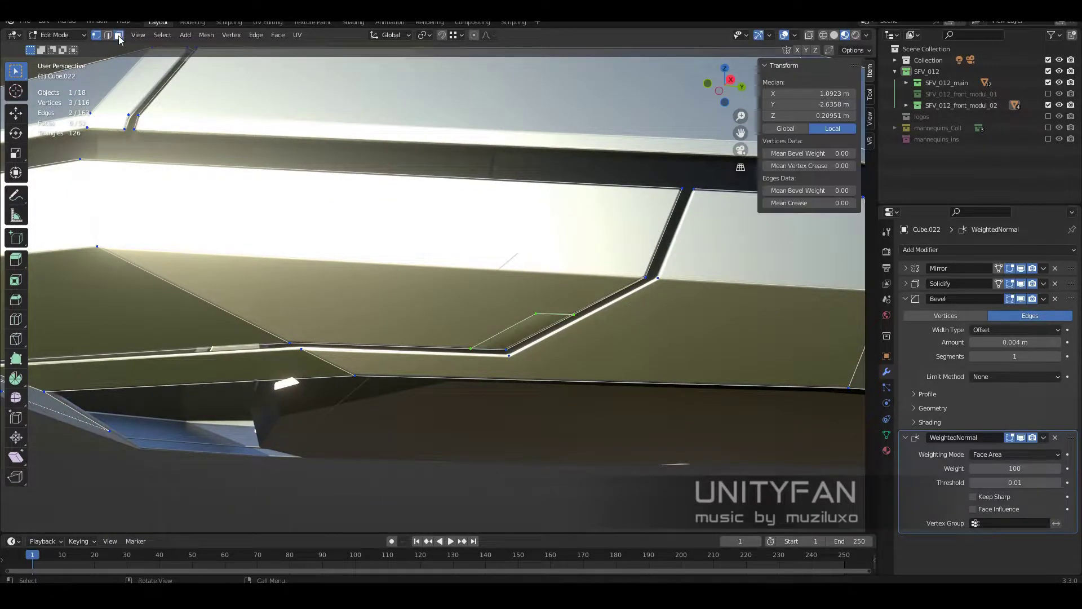
key(Tab)
scroll(529, 332, down, 5)
mouse_move(550, 429)
middle_down()
mouse_move(434, 394)
mouse_move(442, 360)
mouse_move(476, 341)
middle_up()
scroll(502, 366, up, 5)
Start another knife cut on the side panel, then leave editing and orbit the car
key(Tab)
scroll(442, 321, up, 3)
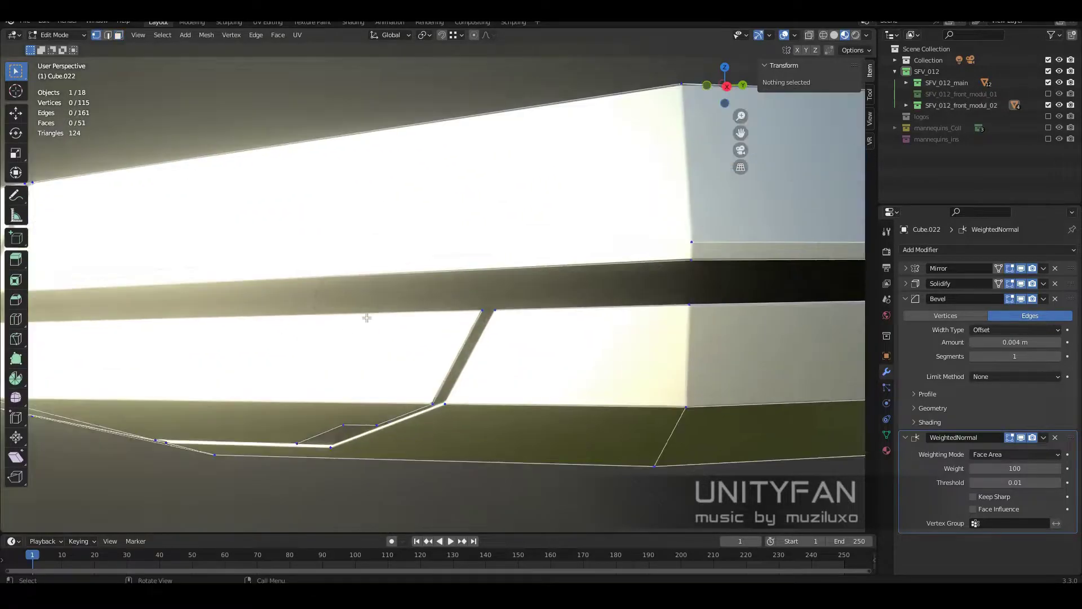
key(k)
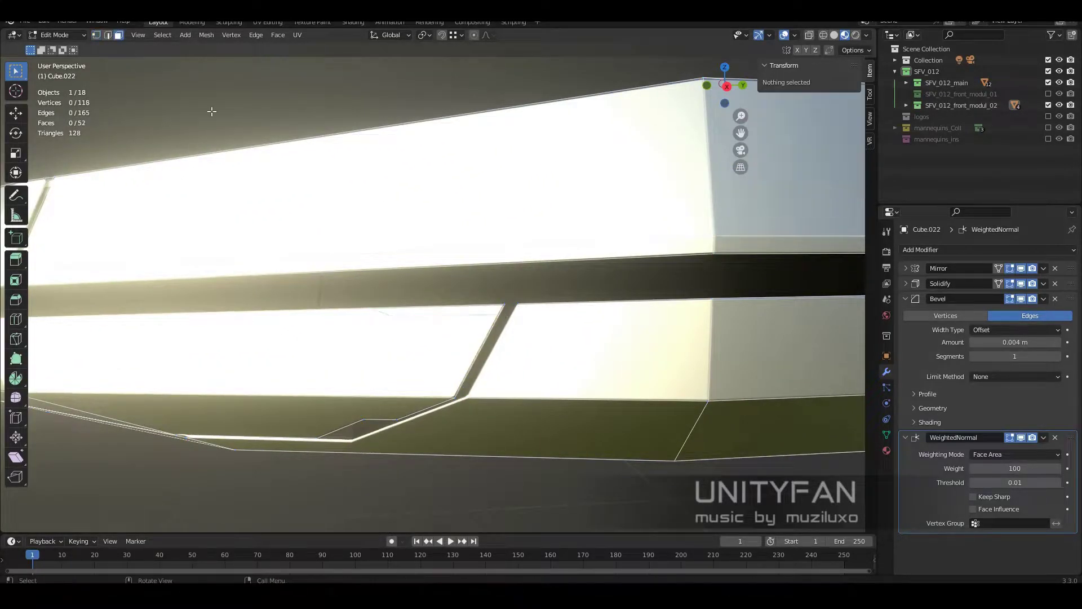
scroll(459, 379, down, 5)
key(Tab)
mouse_move(458, 379)
middle_down()
mouse_move(603, 380)
mouse_move(531, 392)
mouse_move(492, 316)
middle_up()
From the straight side view, confirm a knife cut running along the side panel
key(KP_3)
scroll(396, 321, up, 3)
key(Tab)
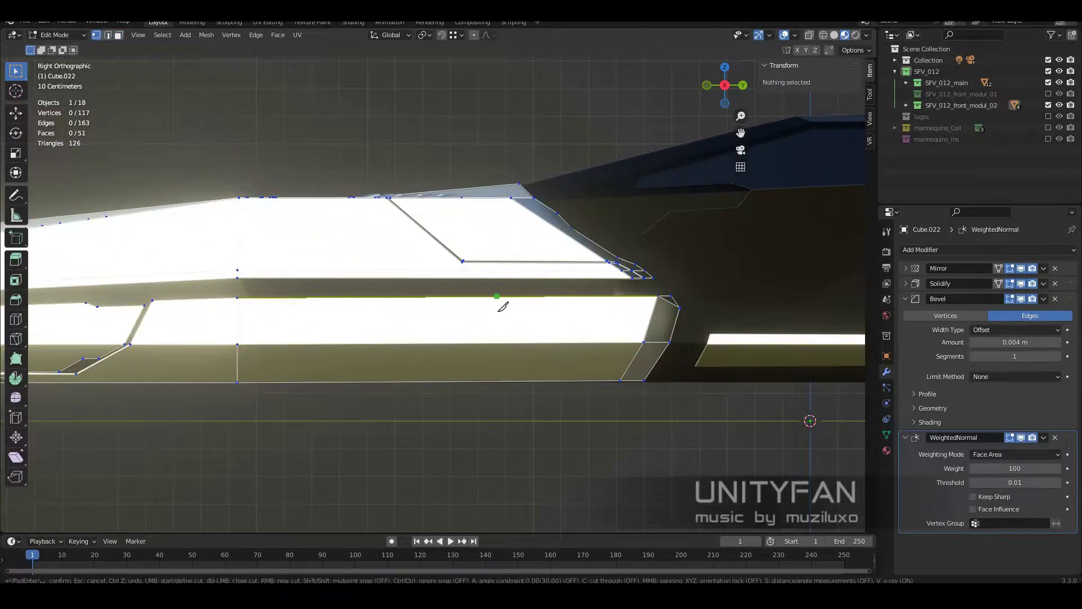
key(Return)
mouse_move(491, 389)
middle_down()
mouse_move(483, 375)
mouse_move(451, 382)
mouse_move(446, 359)
middle_up()
scroll(447, 359, up, 2)
Bevel the new side cut edges and delete the selected vertices
key(ctrl+b)
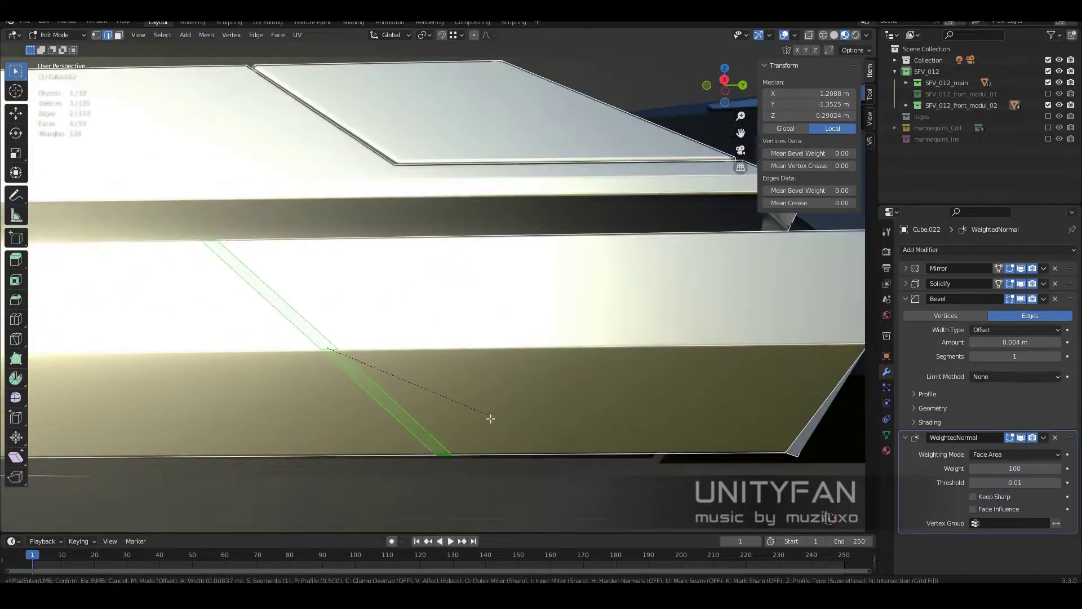
click(489, 418)
scroll(408, 337, up, 1)
scroll(508, 399, down, 5)
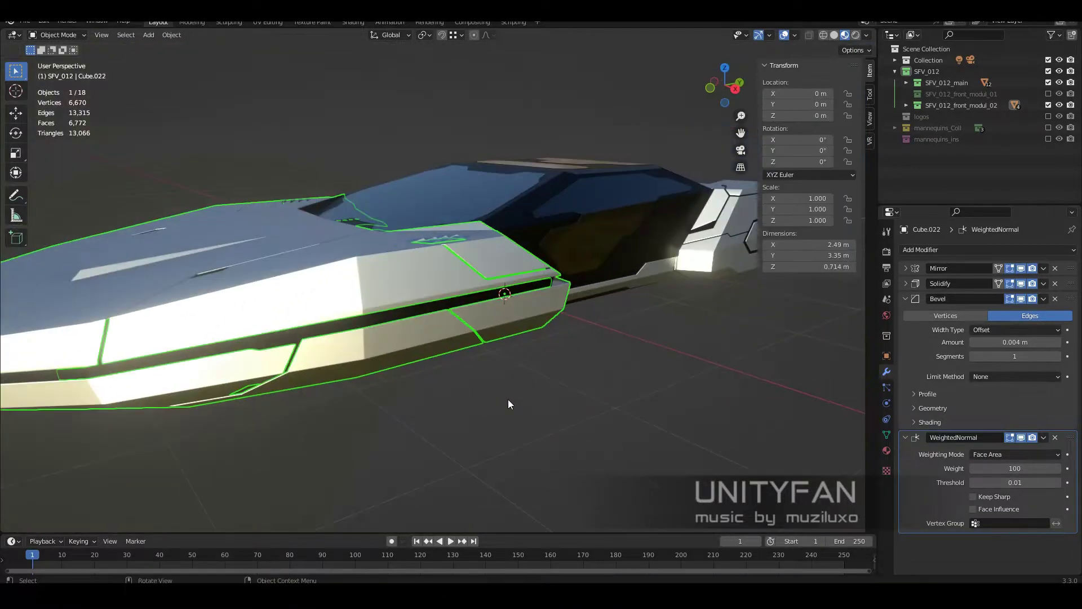
mouse_move(509, 399)
middle_down()
mouse_move(396, 381)
mouse_move(519, 389)
mouse_move(509, 319)
middle_up()
key(x)
click(519, 389)
Make one more knife cut and bevel its edges into the diagonal seam
key(1)
key(k)
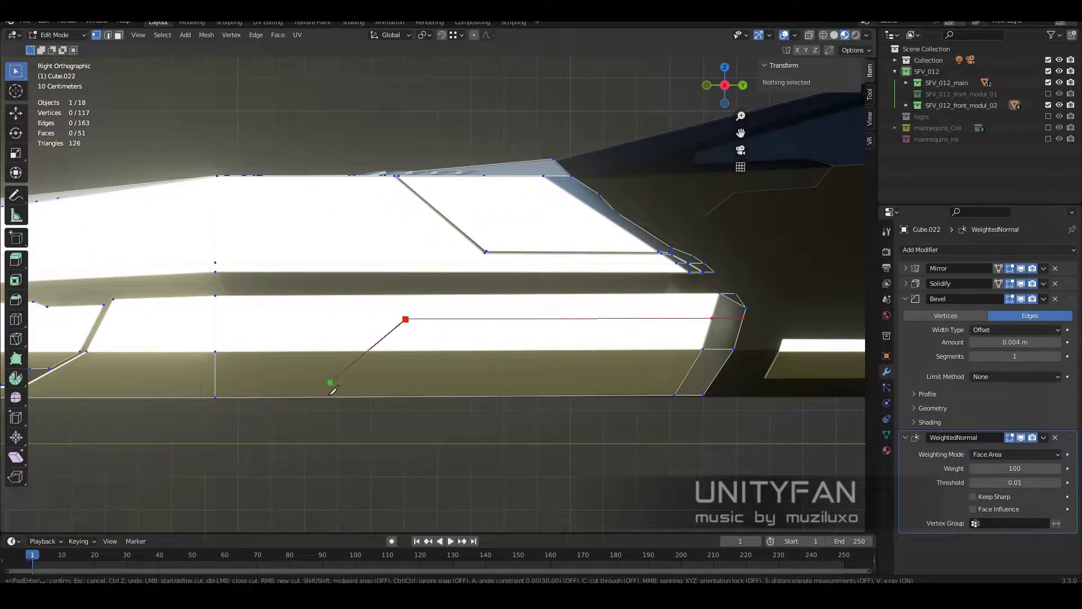
key(Return)
key(2)
mouse_move(318, 396)
middle_down()
mouse_move(551, 394)
mouse_move(575, 363)
middle_up()
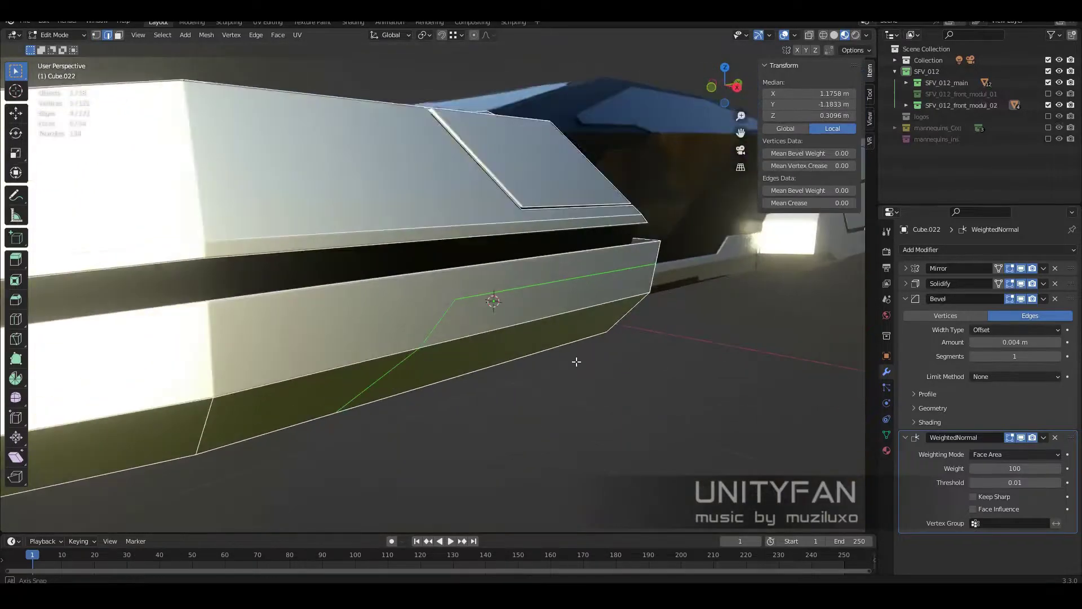
key(ctrl+b)
scroll(458, 374, down, 2)
Orbit around the whole ship in Object Mode to check the seam
key(Tab)
scroll(458, 374, down, 5)
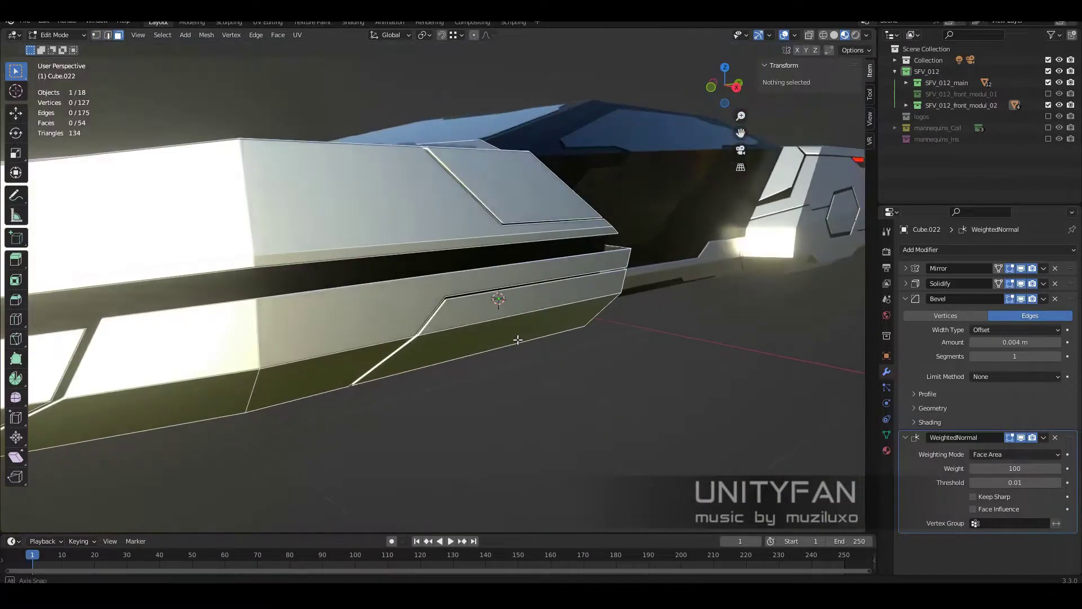
middle_drag(457, 374, 473, 345)
scroll(474, 335, up, 5)
scroll(476, 323, up, 5)
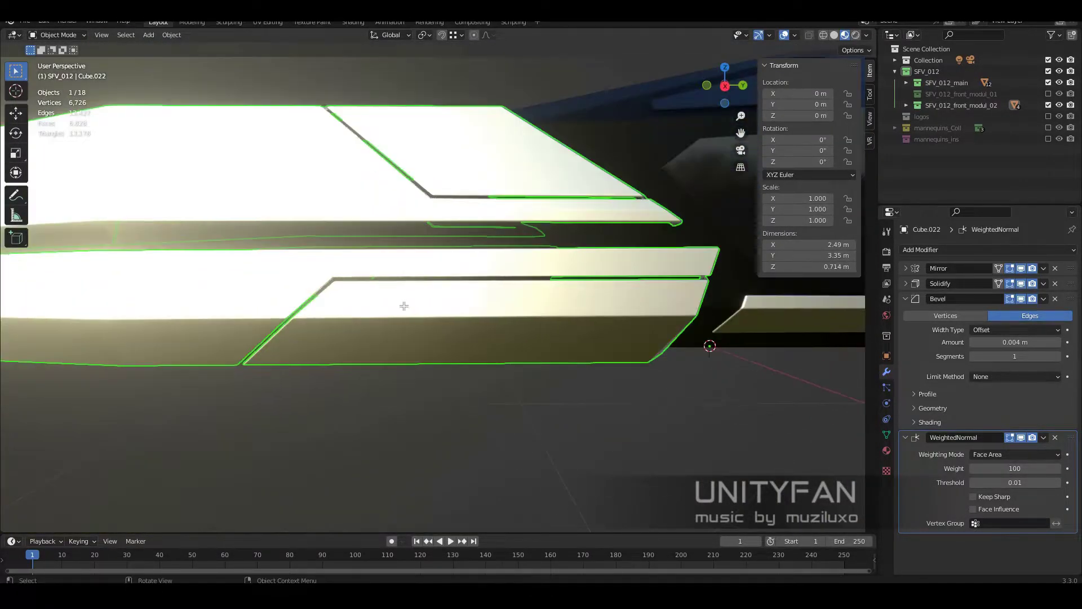
Adjust a side-panel vertex in side view, then exit editing to view the finished body
key(Tab)
key(1)
click(363, 298)
key(KP_3)
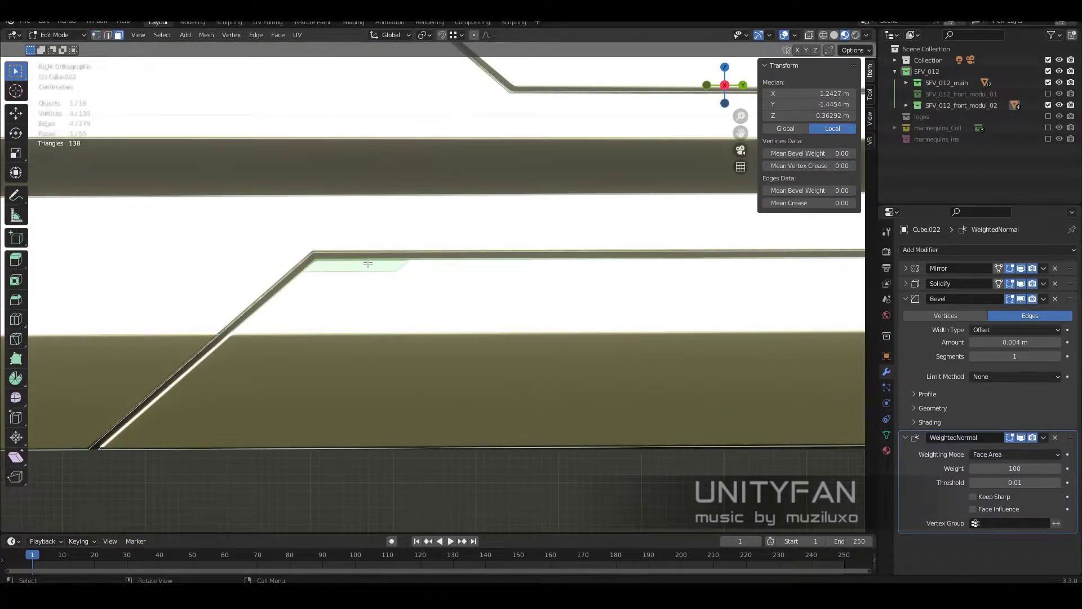
mouse_move(368, 263)
middle_down()
mouse_move(451, 349)
mouse_move(369, 361)
mouse_move(598, 370)
mouse_move(435, 340)
mouse_move(485, 354)
mouse_move(265, 360)
mouse_move(490, 336)
middle_up()
key(Tab)
scroll(430, 338, down, 5)
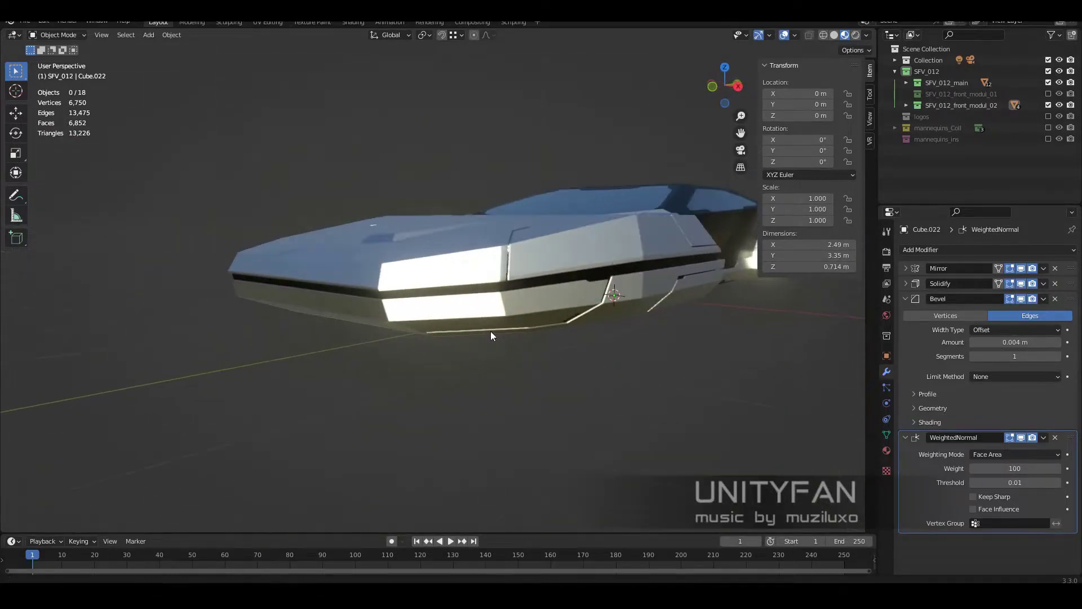
In wireframe, select the side light strip Cube.029 and move its light face in edit mode
key(shift+z)
click(558, 265)
key(Tab)
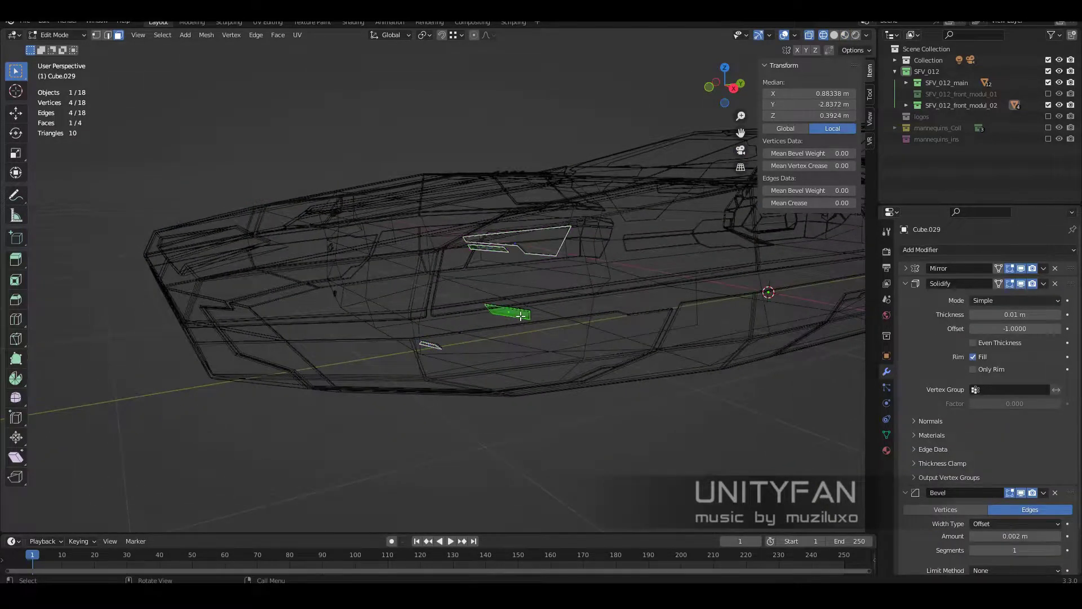
key(KP_3)
click(244, 295)
key(shift+z)
mouse_move(243, 295)
middle_down()
mouse_move(573, 422)
mouse_move(513, 387)
mouse_move(569, 391)
middle_up()
scroll(507, 389, up, 3)
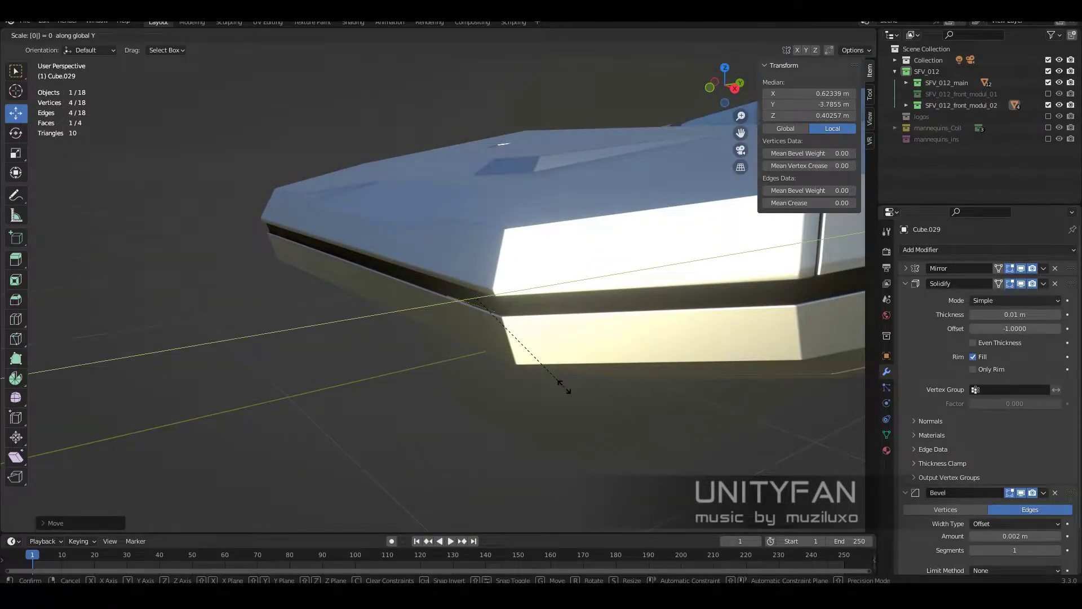
key(Escape)
Reposition the light face from the side view, then return to solid Object Mode
key(KP_3)
key(shift+z)
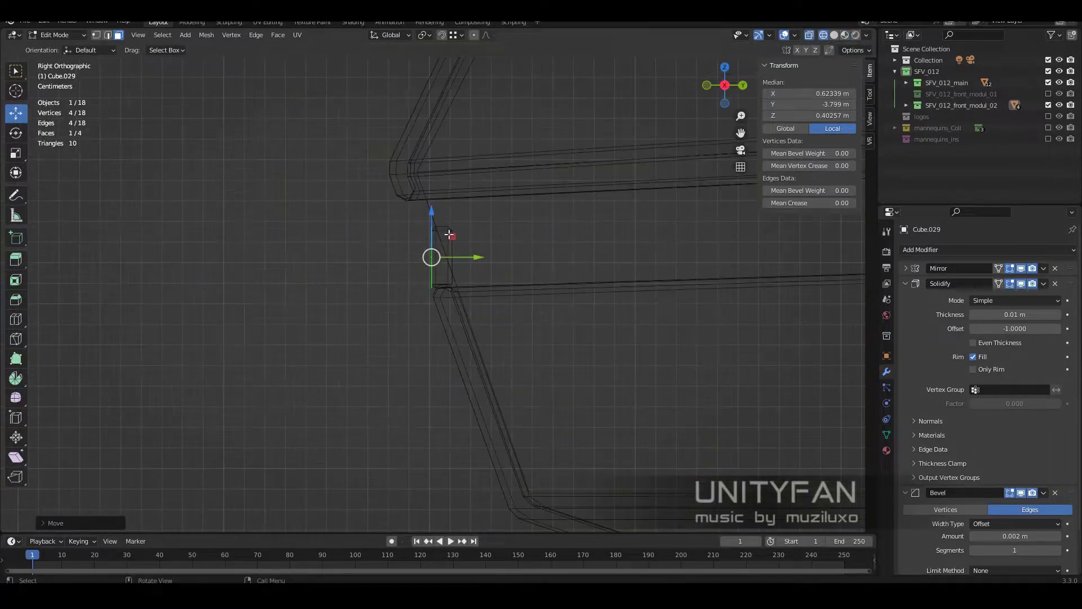
click(492, 267)
key(Tab)
key(shift+z)
scroll(636, 370, down, 4)
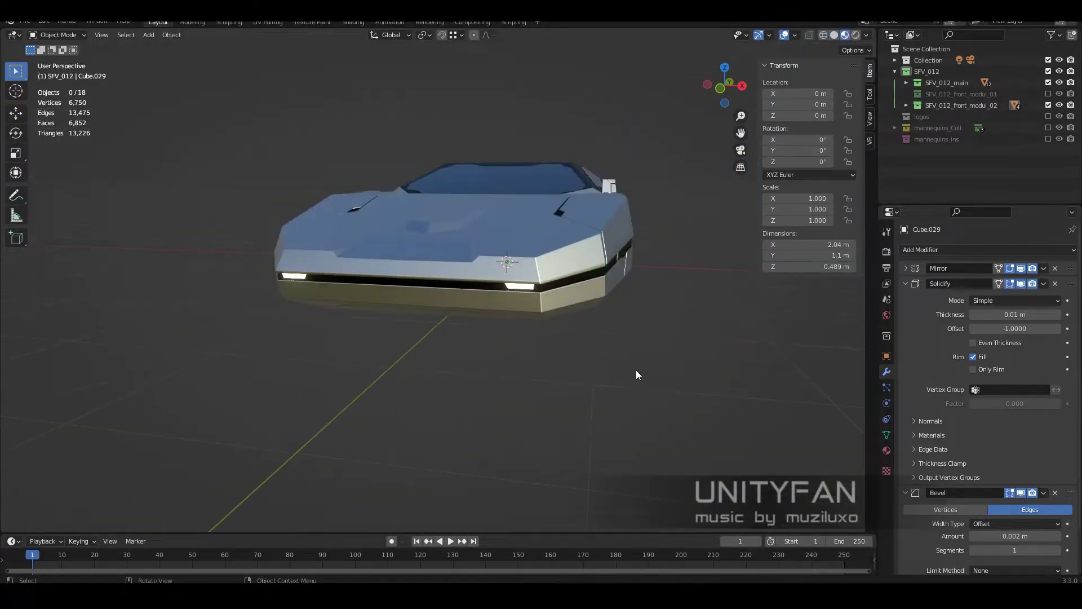
middle_drag(636, 369, 560, 341)
Make the light material a Principled BSDF with an emission colour and strength 16
click(886, 449)
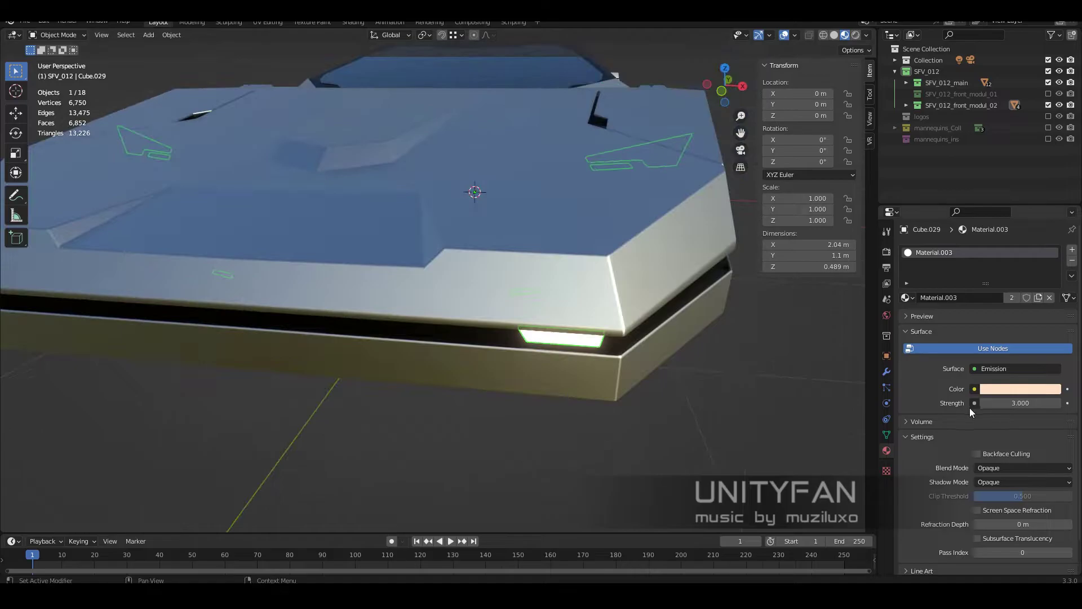
click(1014, 368)
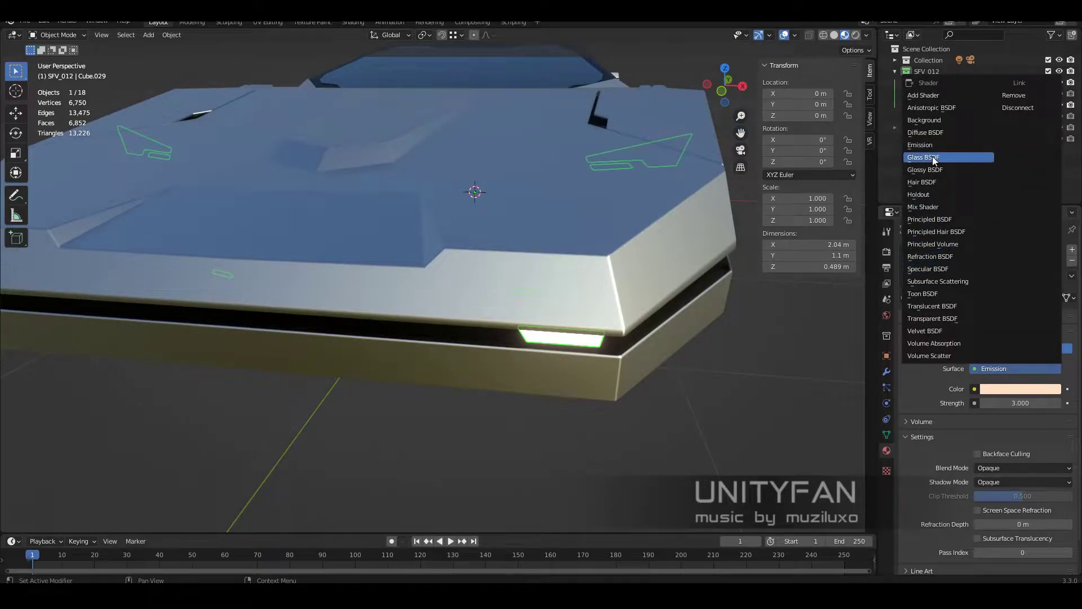
click(930, 219)
scroll(1001, 420, down, 6)
click(1005, 437)
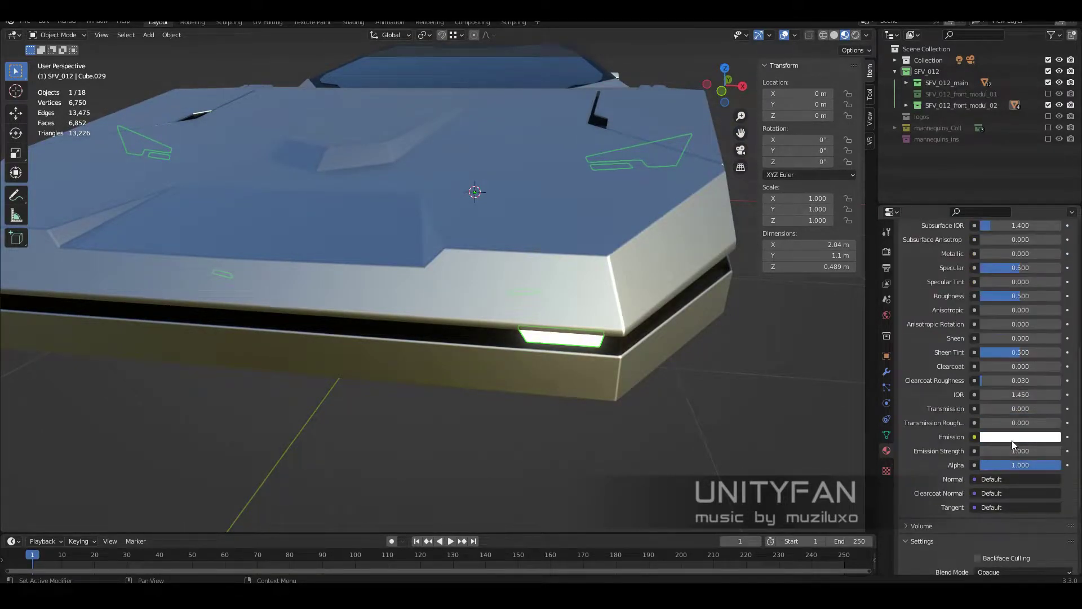
text(16)
key(Return)
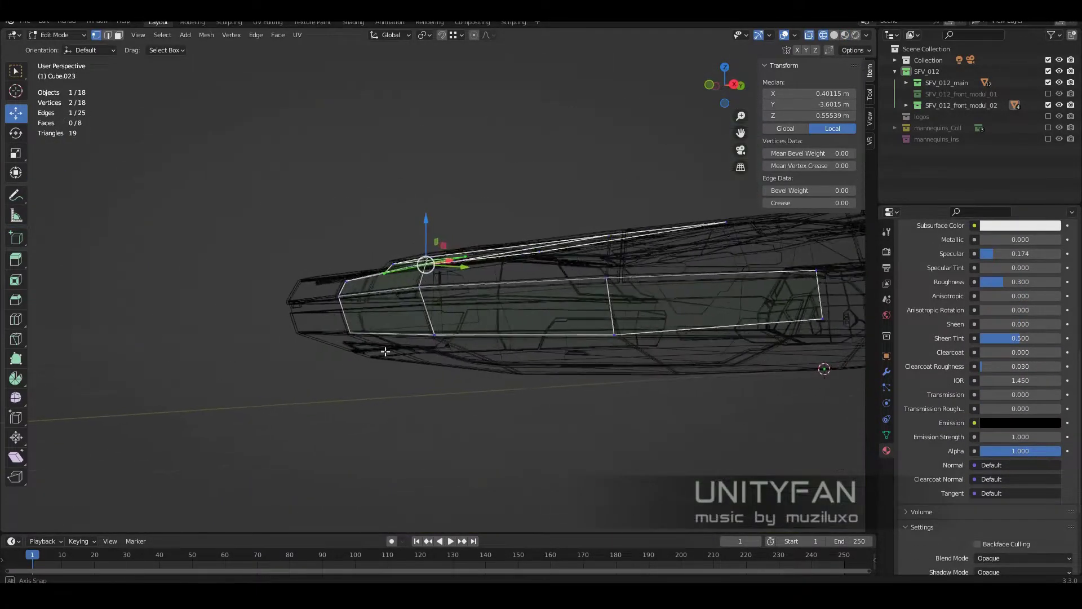
On Cube.023, extrude the lower edge, fill the new face, and align its corner vertex with the hull
key(KP_3)
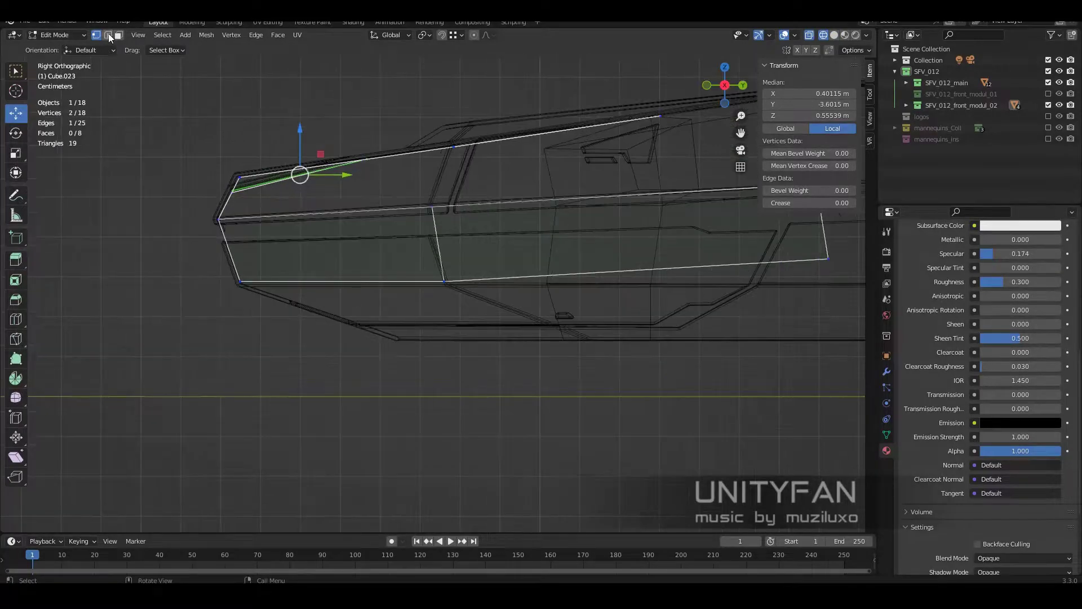
click(354, 364)
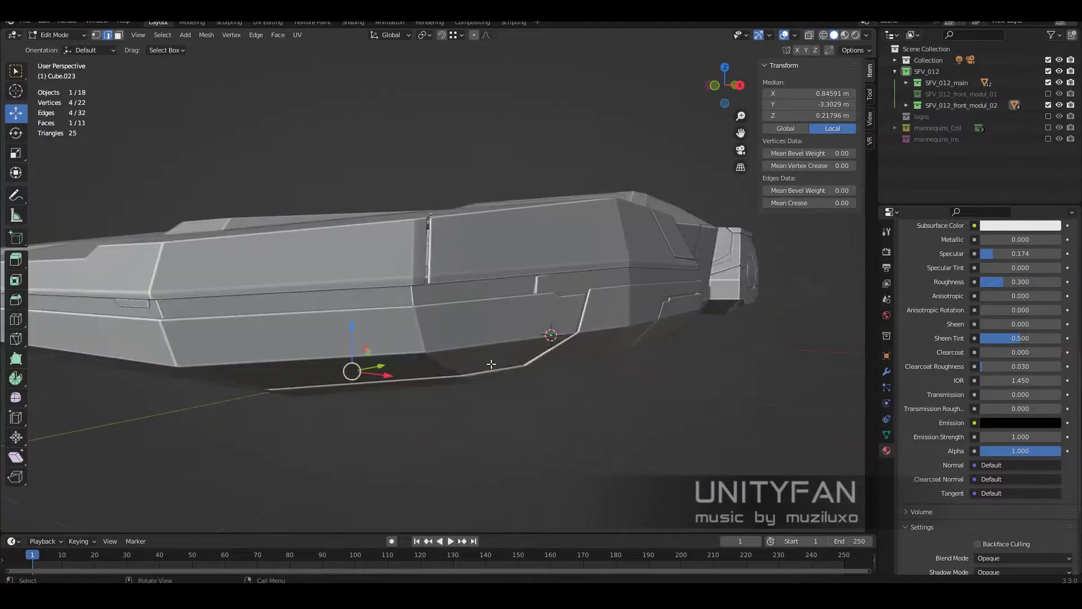
key(f)
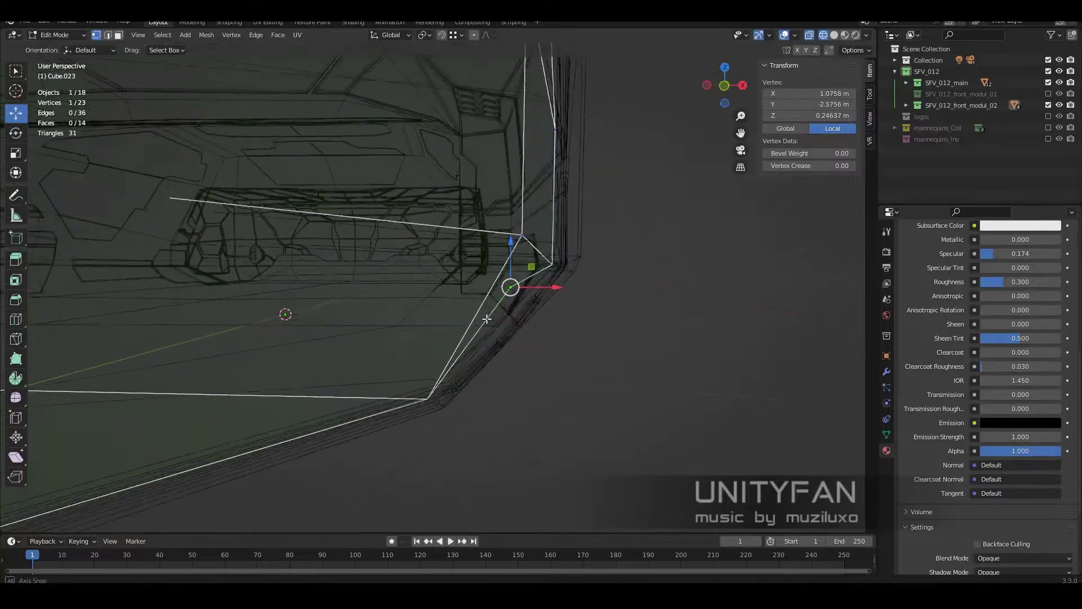
mouse_move(559, 242)
middle_down()
mouse_move(534, 359)
mouse_move(354, 303)
middle_up()
key(g)
click(534, 359)
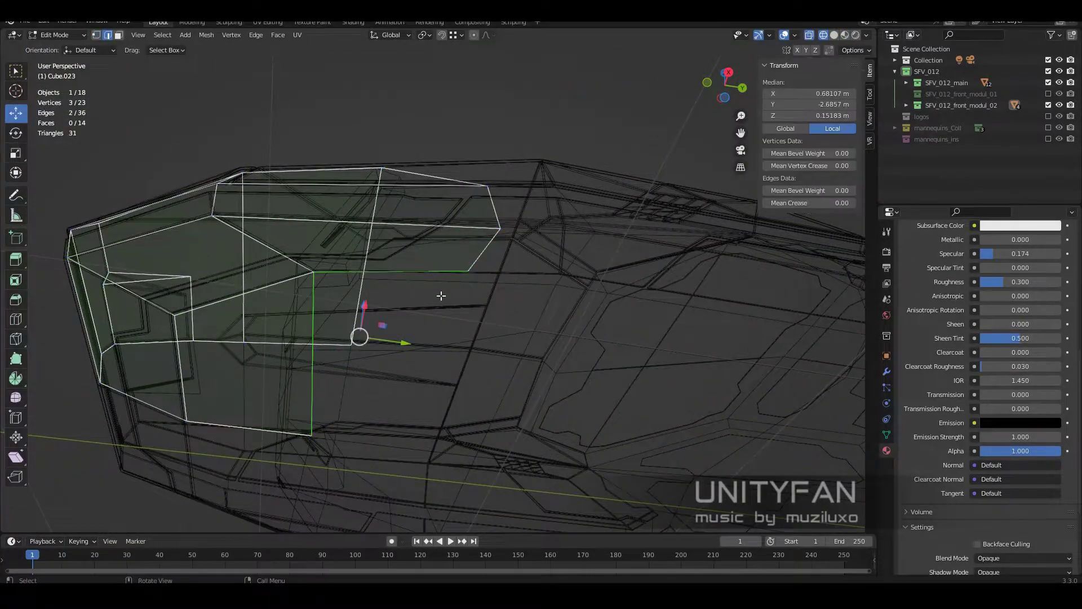
key(Tab)
mouse_move(495, 358)
middle_down()
mouse_move(472, 417)
mouse_move(390, 366)
mouse_move(452, 315)
middle_up()
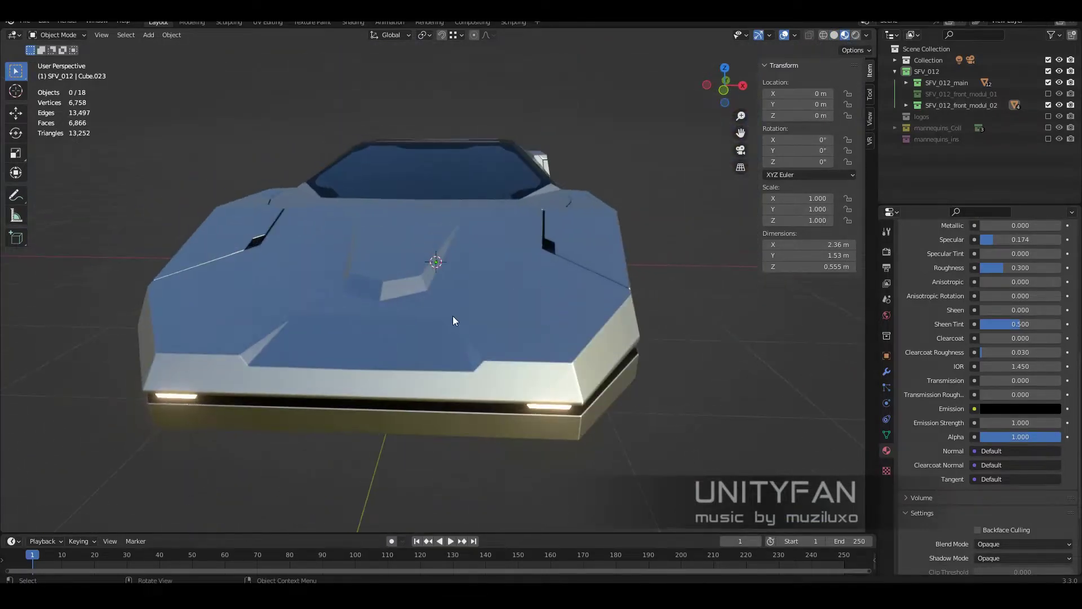
Knife-cut two lines down the middle of Cube.022's hood to outline the V groove strip
click(454, 320)
key(Tab)
scroll(439, 305, up, 5)
scroll(415, 270, up, 2)
key(k)
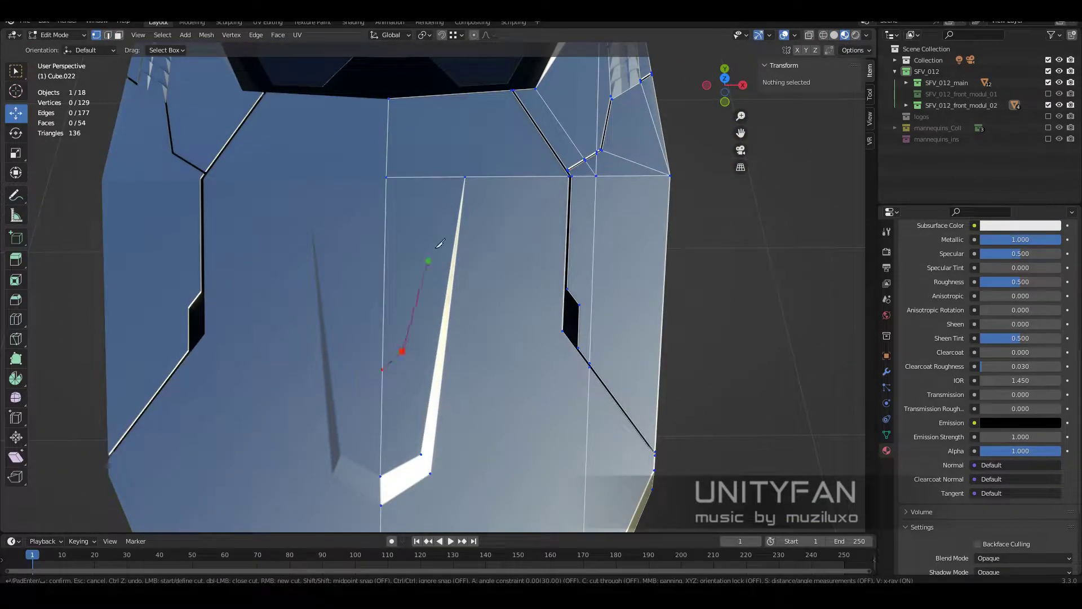
key(Return)
middle_drag(453, 104, 444, 260)
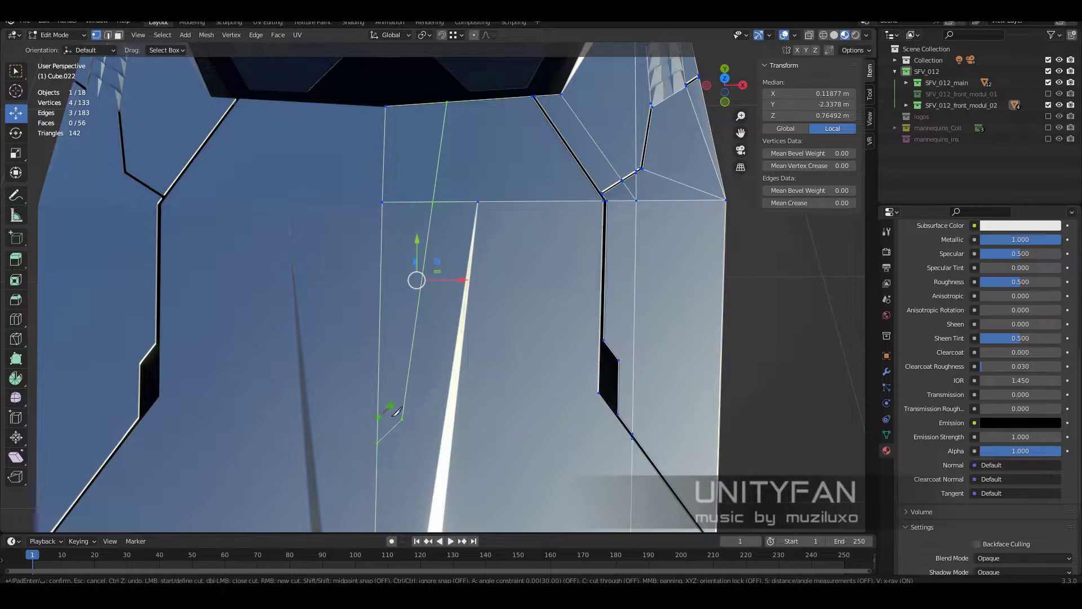
key(Return)
middle_drag(437, 164, 437, 187)
Preview the cut hood in Object Mode, then return to vertex editing on the body
key(3)
scroll(437, 187, down, 5)
key(Tab)
mouse_move(473, 278)
middle_down()
mouse_move(647, 309)
mouse_move(528, 344)
mouse_move(425, 296)
middle_up()
scroll(425, 296, up, 5)
key(Tab)
scroll(426, 299, up, 3)
key(1)
scroll(419, 341, up, 1)
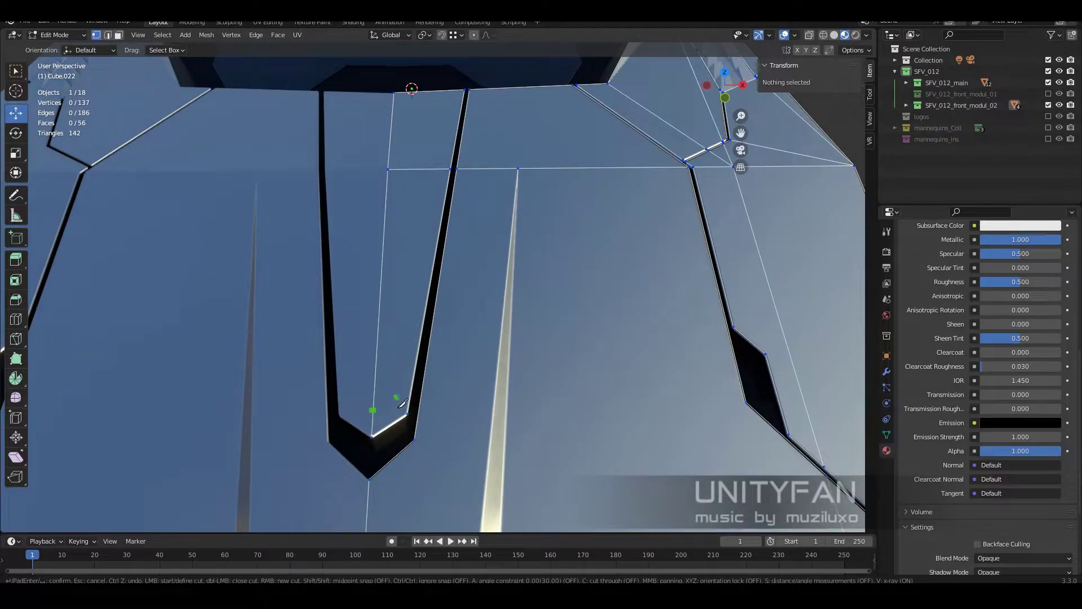
Select the groove edges, bevel the band wider, and delete its faces to open the seam
ctrl+click(408, 313)
scroll(520, 343, up, 2)
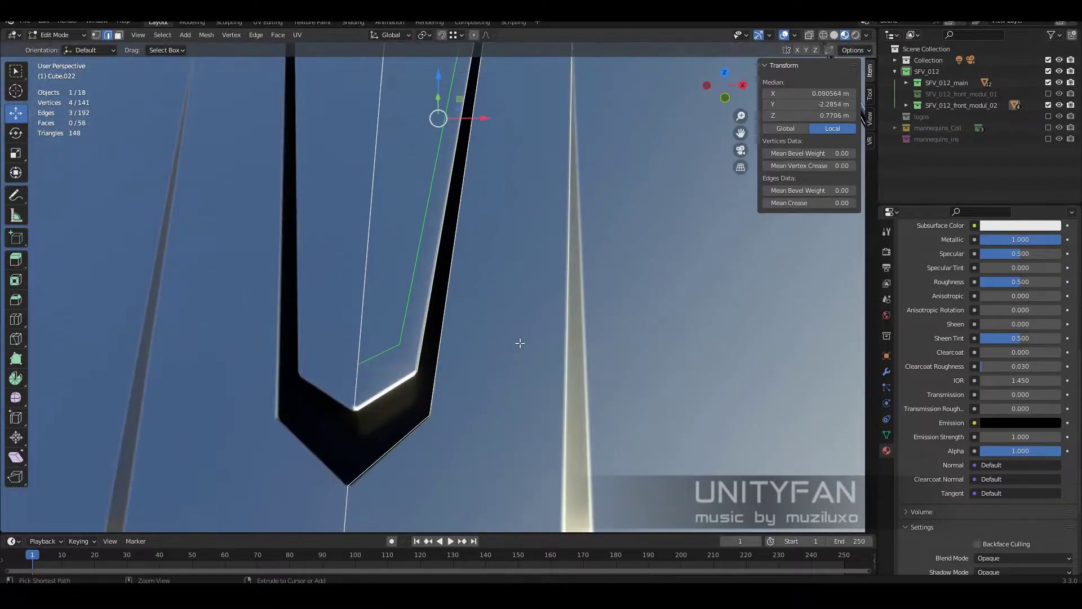
scroll(435, 295, down, 2)
scroll(435, 295, down, 3)
key(Tab)
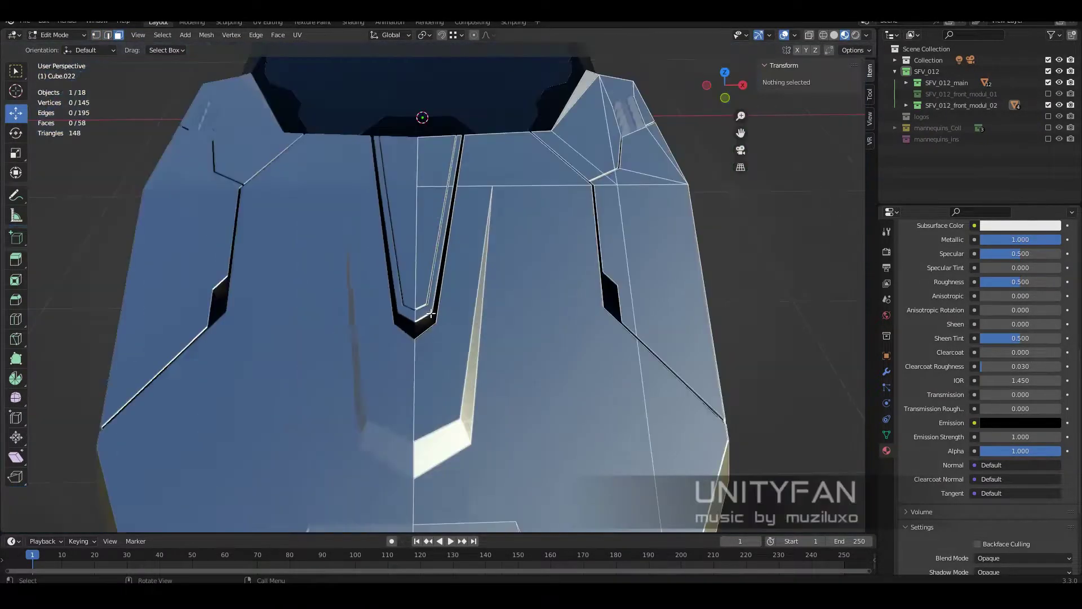
scroll(436, 295, down, 3)
scroll(435, 294, up, 6)
key(Tab)
scroll(564, 341, up, 3)
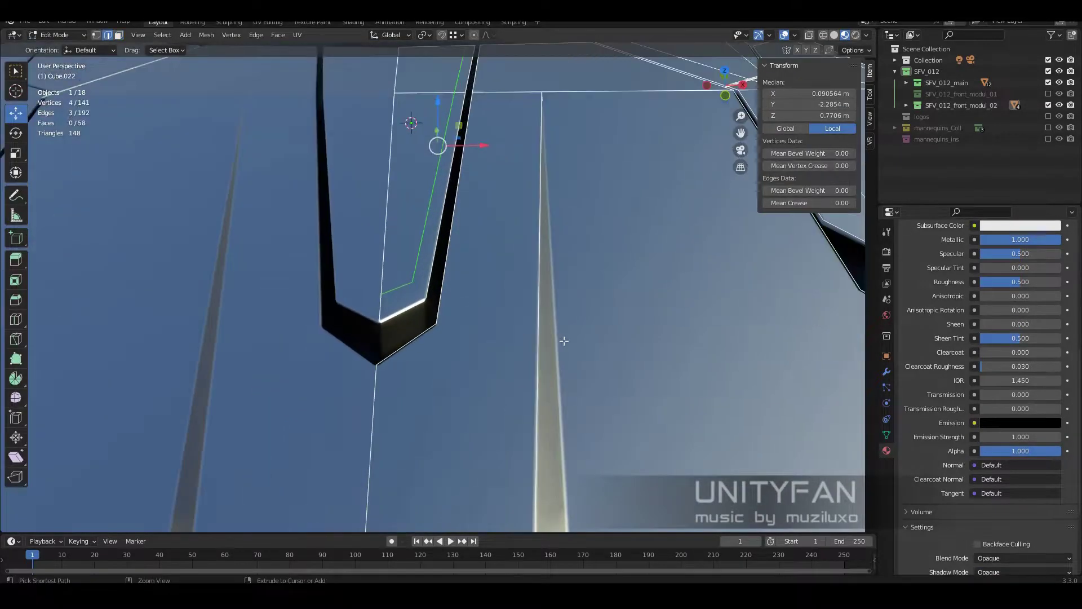
click(567, 345)
middle_drag(567, 344, 426, 254)
click(389, 281)
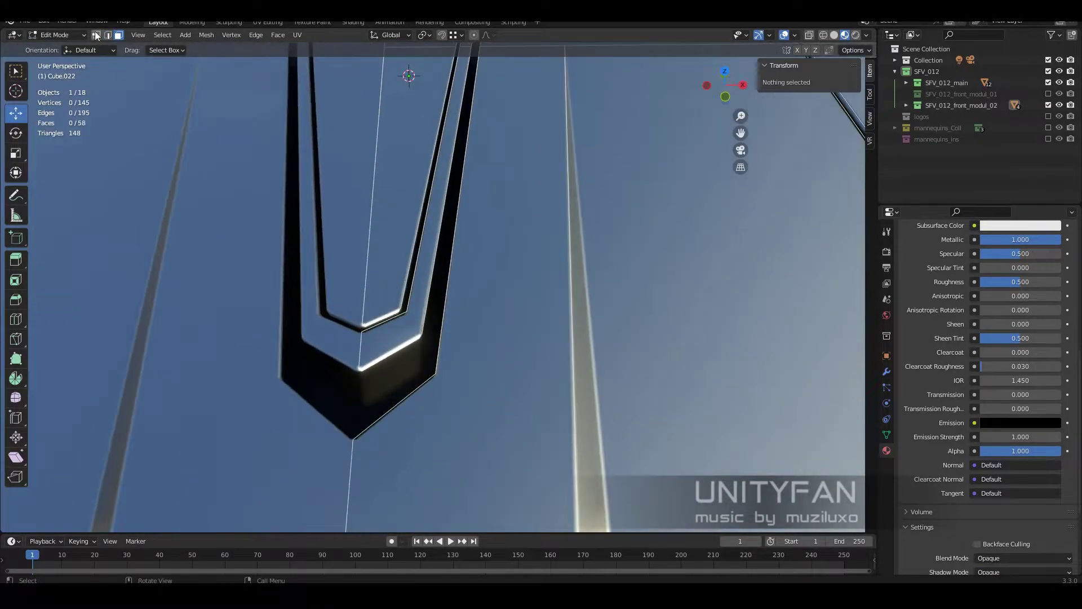
Orbit around the grooved car and briefly inspect the side light strip's mesh
key(Tab)
scroll(722, 464, down, 5)
mouse_move(722, 465)
middle_down()
mouse_move(687, 343)
mouse_move(658, 409)
middle_up()
scroll(668, 477, up, 3)
middle_drag(668, 477, 432, 383)
scroll(575, 278, up, 3)
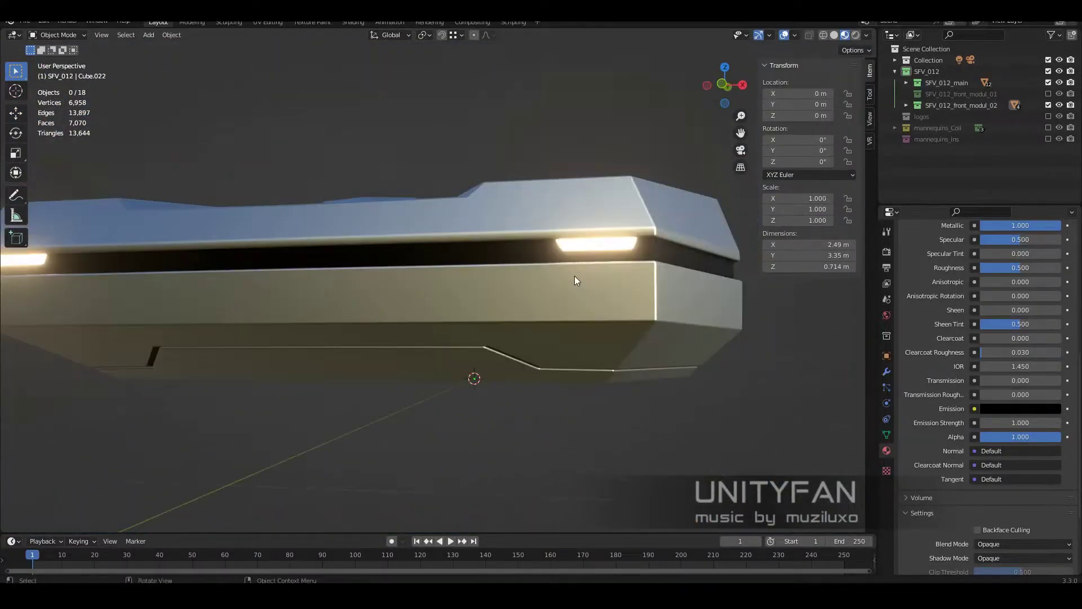
click(603, 299)
key(Tab)
scroll(633, 357, down, 2)
key(Tab)
mouse_move(632, 358)
middle_down()
mouse_move(559, 411)
mouse_move(556, 429)
middle_up()
scroll(567, 427, up, 3)
Recheck a hood vertex on the body mesh, then view the car three-quarter with nothing selected
click(531, 382)
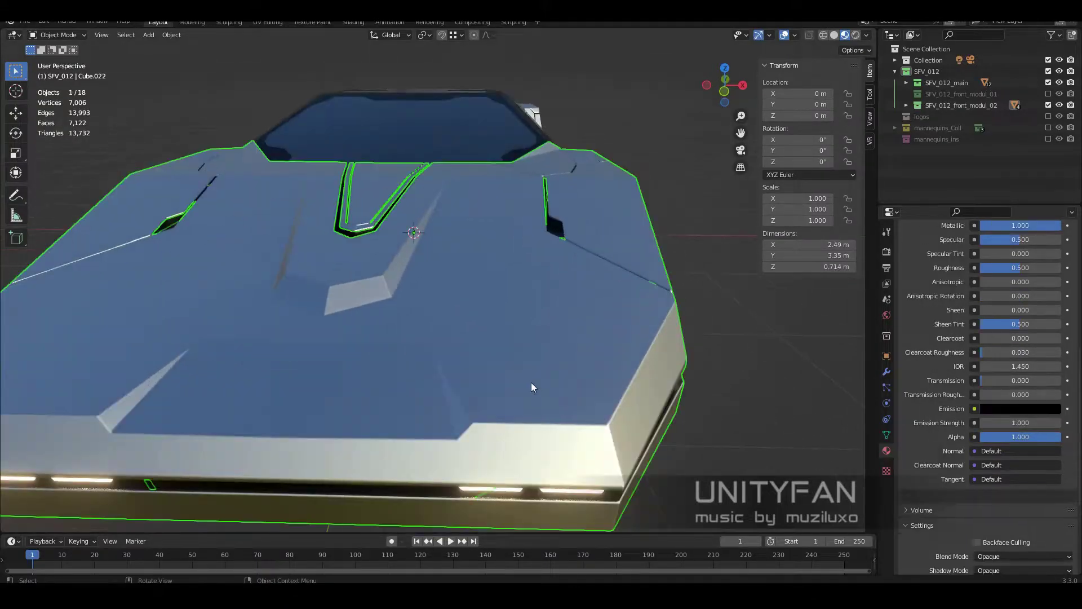
key(Tab)
middle_drag(531, 383, 118, 52)
click(571, 248)
middle_drag(571, 248, 532, 372)
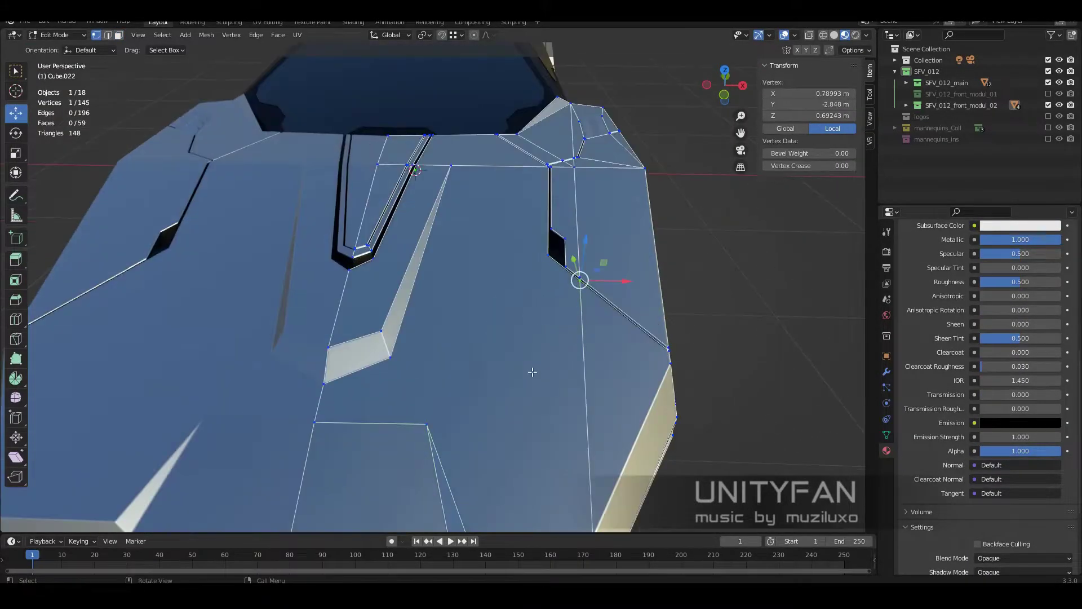
key(Tab)
scroll(531, 326, down, 4)
middle_drag(531, 326, 511, 350)
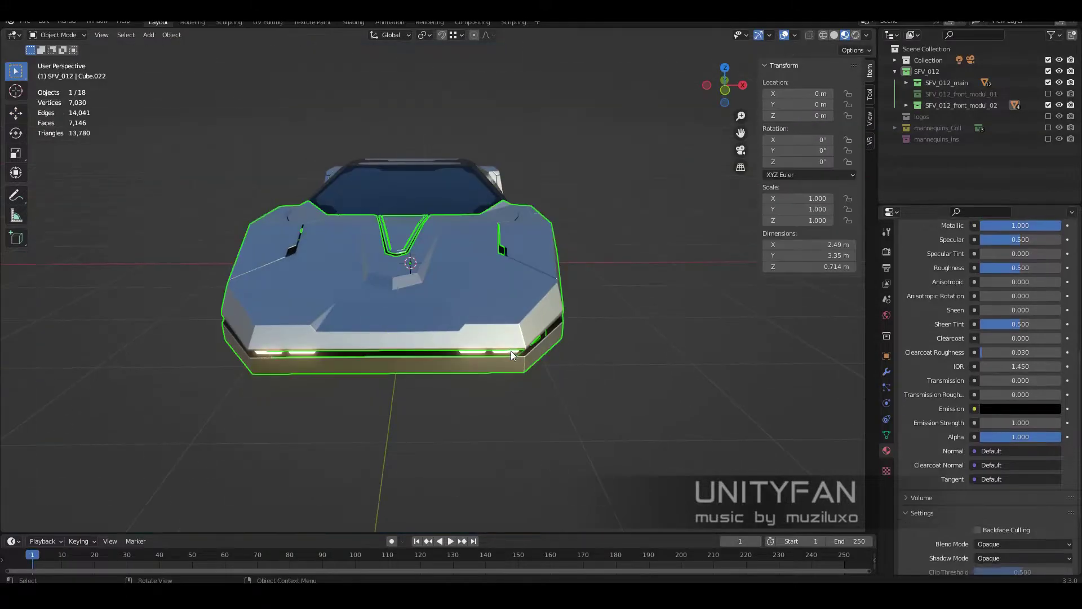
scroll(473, 333, up, 1)
mouse_move(329, 339)
middle_down()
mouse_move(617, 390)
mouse_move(499, 398)
mouse_move(518, 380)
mouse_move(615, 397)
middle_up()
click(615, 396)
Show the front_modul_02 and logos collections and switch to see-through wireframe display
key(n)
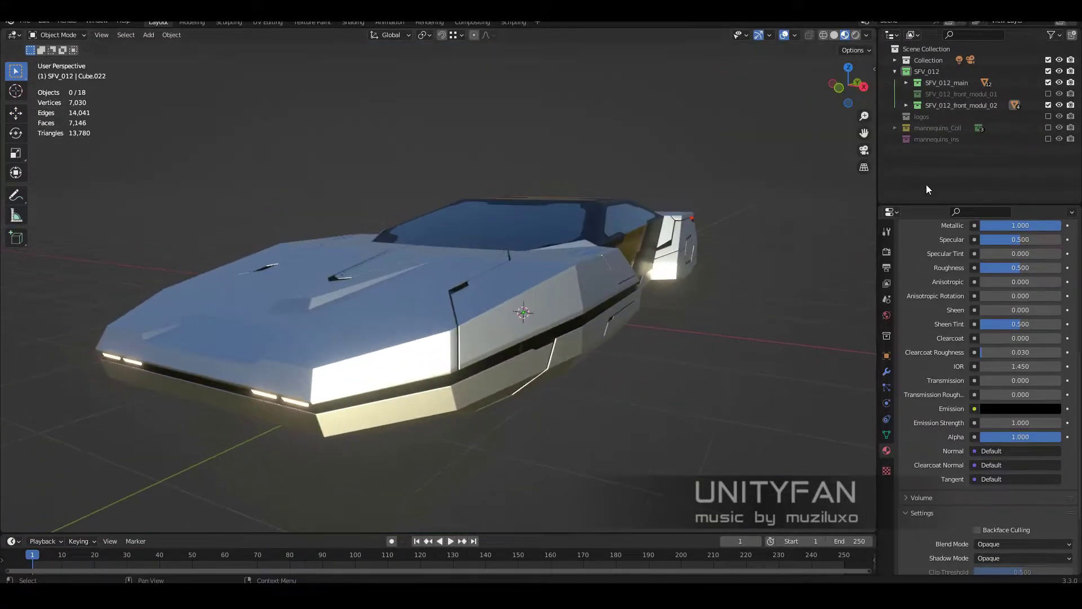
click(1049, 104)
click(1049, 94)
click(1048, 105)
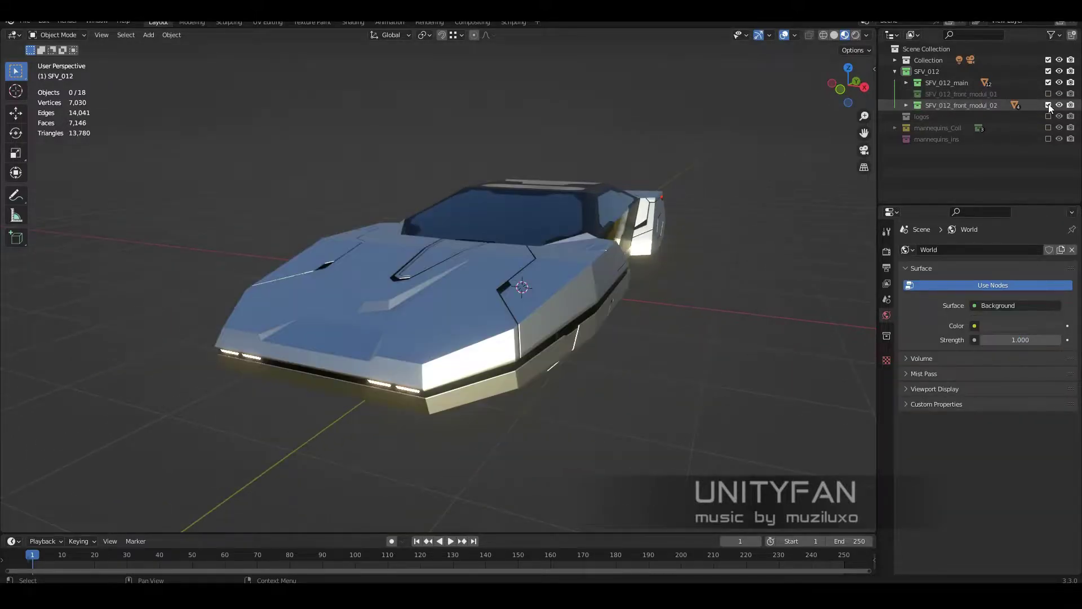
middle_drag(509, 259, 570, 311)
key(shift+z)
scroll(428, 337, up, 4)
middle_drag(428, 341, 446, 355)
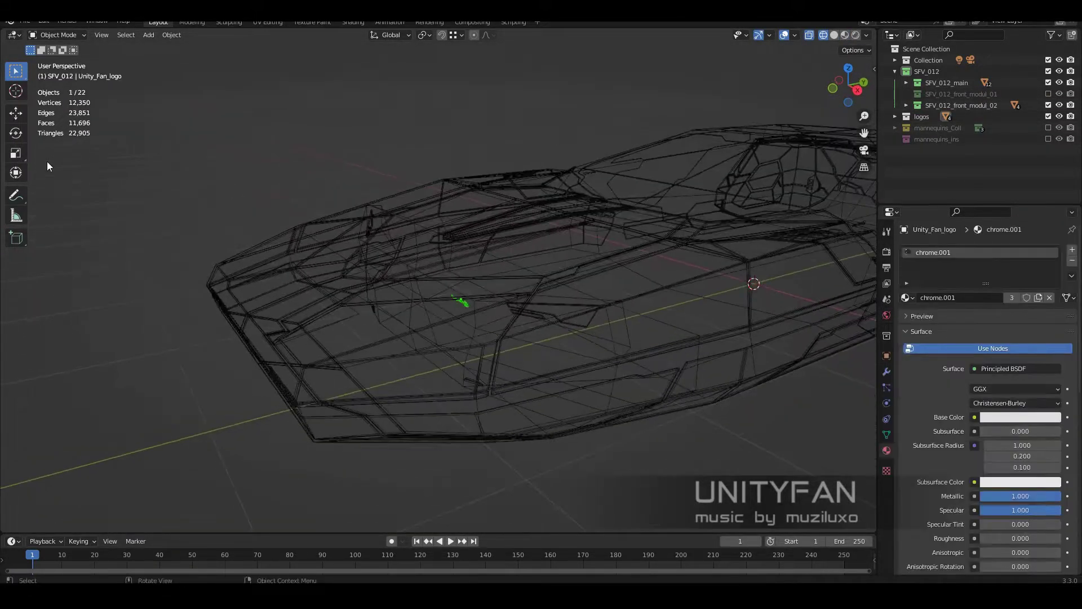
Paste a duplicate of the logo and move it into place on the car body
key(ctrl+v)
key(g)
scroll(468, 320, up, 2)
click(886, 372)
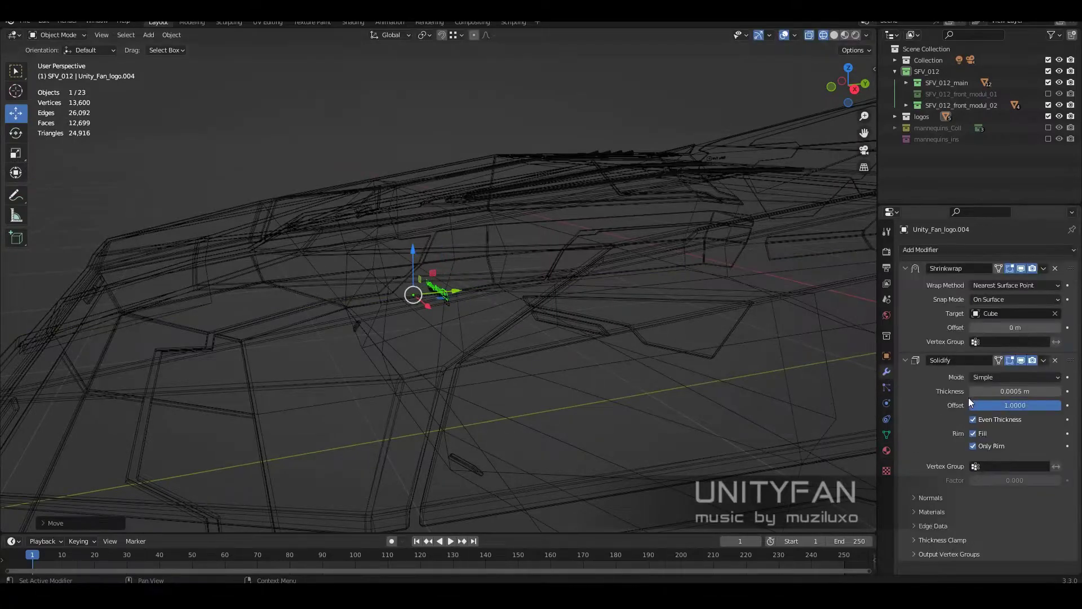
click(150, 352)
key(shift+z)
scroll(151, 352, down, 5)
scroll(536, 355, up, 3)
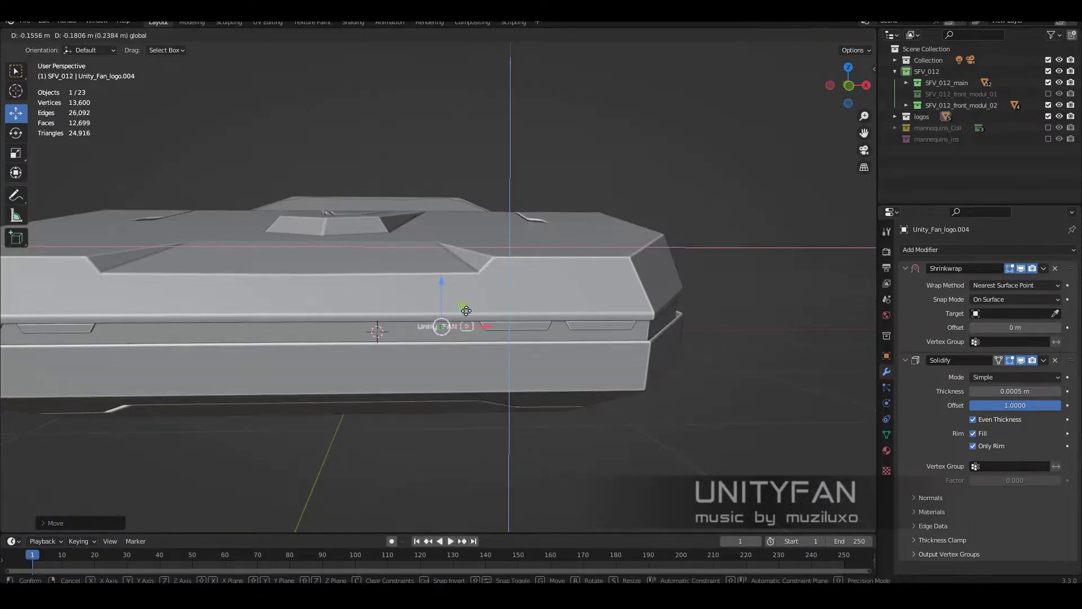
scroll(415, 349, up, 4)
scroll(454, 330, up, 2)
From the right side view, rotate the logo to match the body slope
key(shift+z)
key(KP_3)
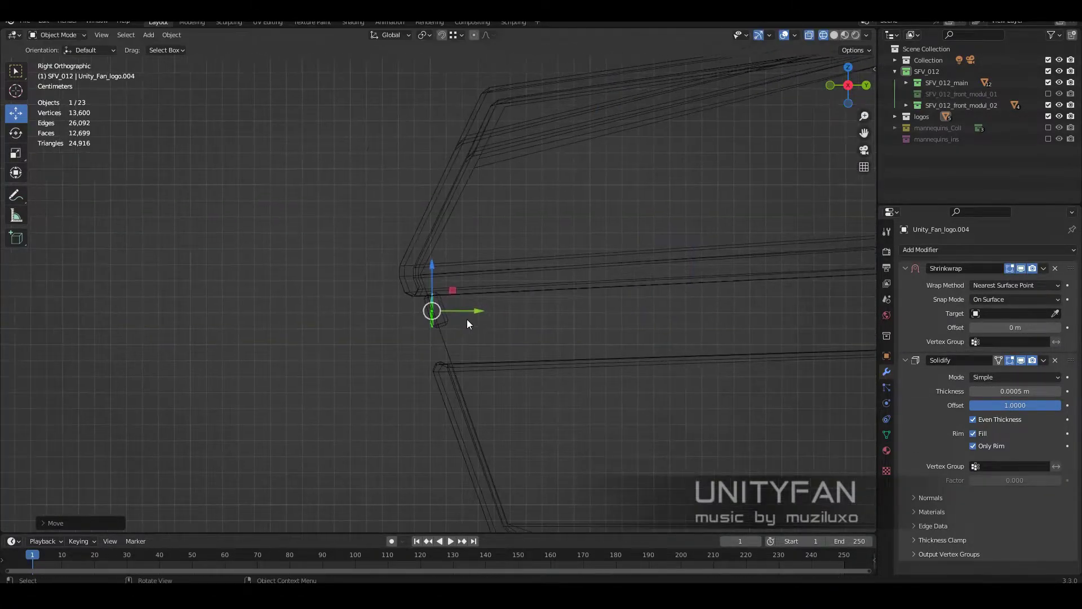
key(r)
click(443, 336)
key(shift+z)
mouse_move(443, 336)
middle_down()
mouse_move(526, 315)
mouse_move(482, 350)
mouse_move(479, 430)
mouse_move(732, 433)
middle_up()
scroll(614, 435, down, 5)
Move the logo into SFV_012_front_modul_02 and rename the first front module collection SFV_012_01
click(1048, 94)
click(1049, 105)
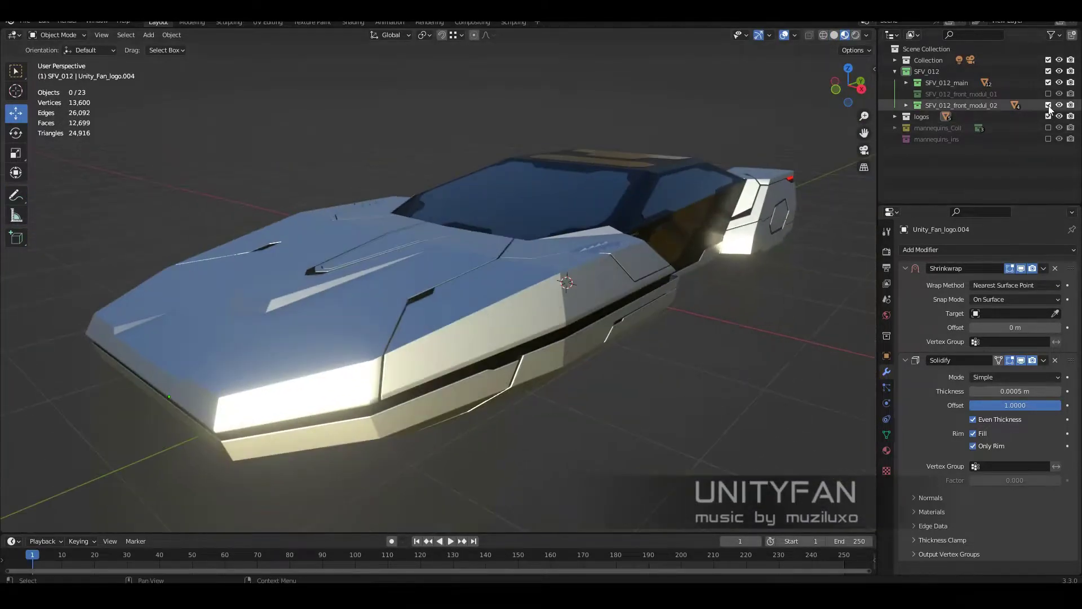
middle_drag(620, 394, 524, 376)
key(m)
click(377, 451)
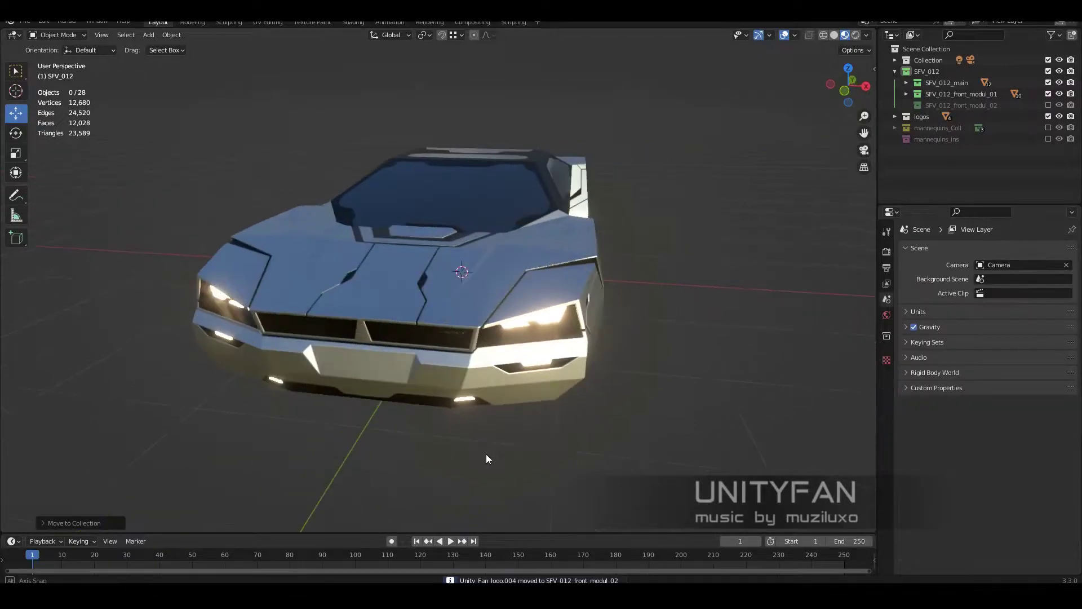
middle_drag(486, 454, 466, 443)
click(906, 94)
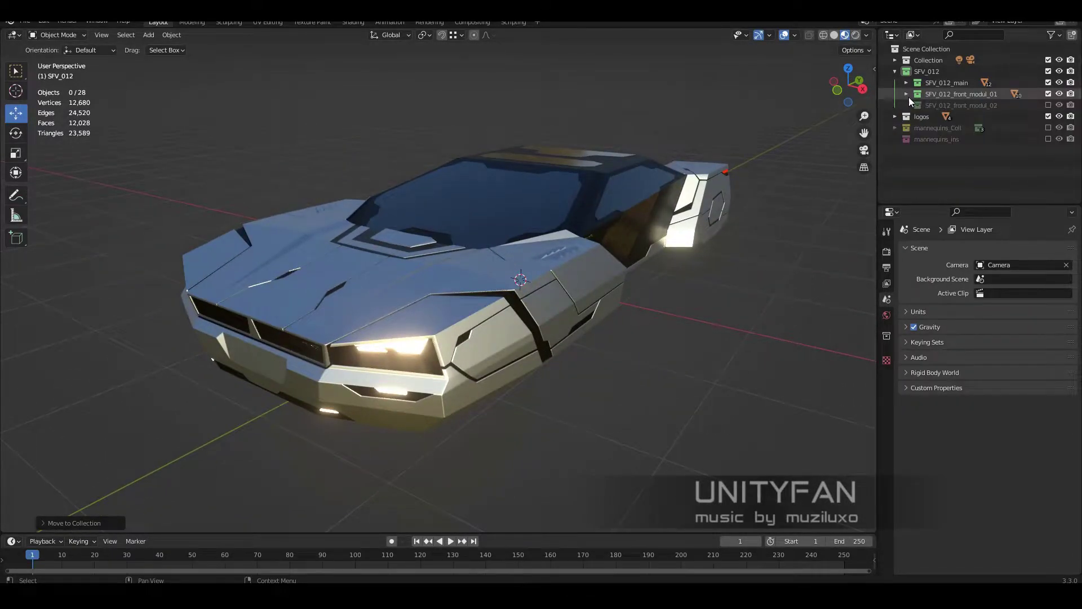
double_click(982, 94)
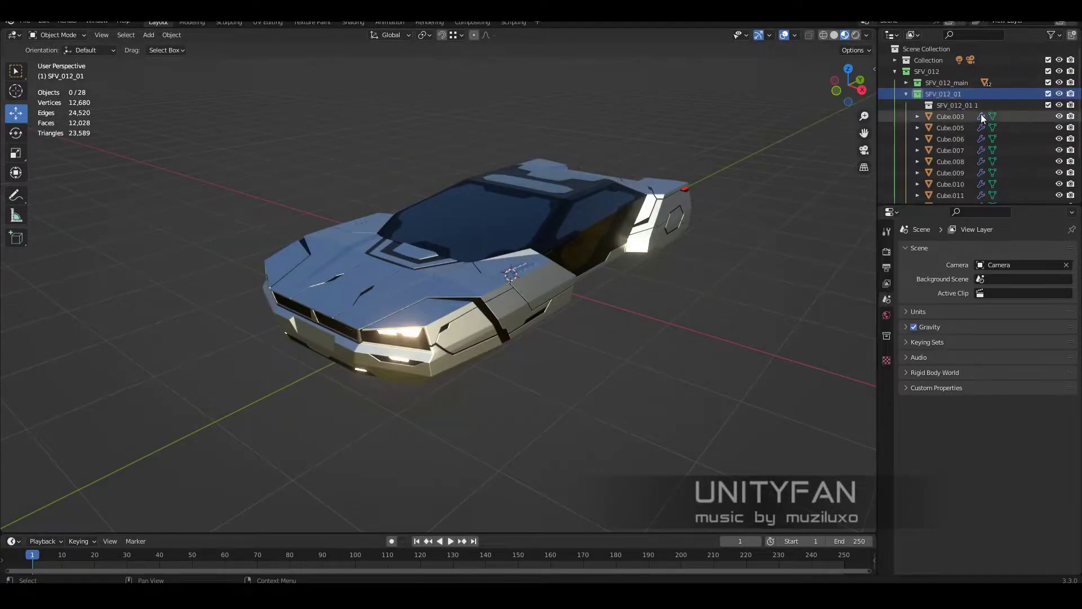
Add a plane and scale it into a large ground plane under the car
right_click(977, 107)
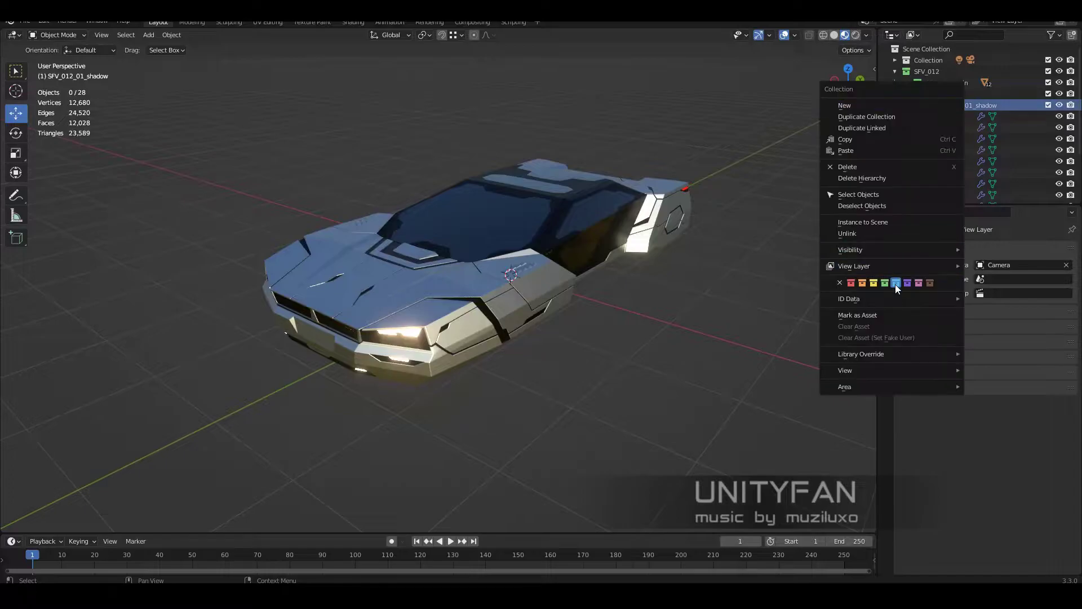
key(shift+a)
click(597, 341)
key(s)
click(640, 333)
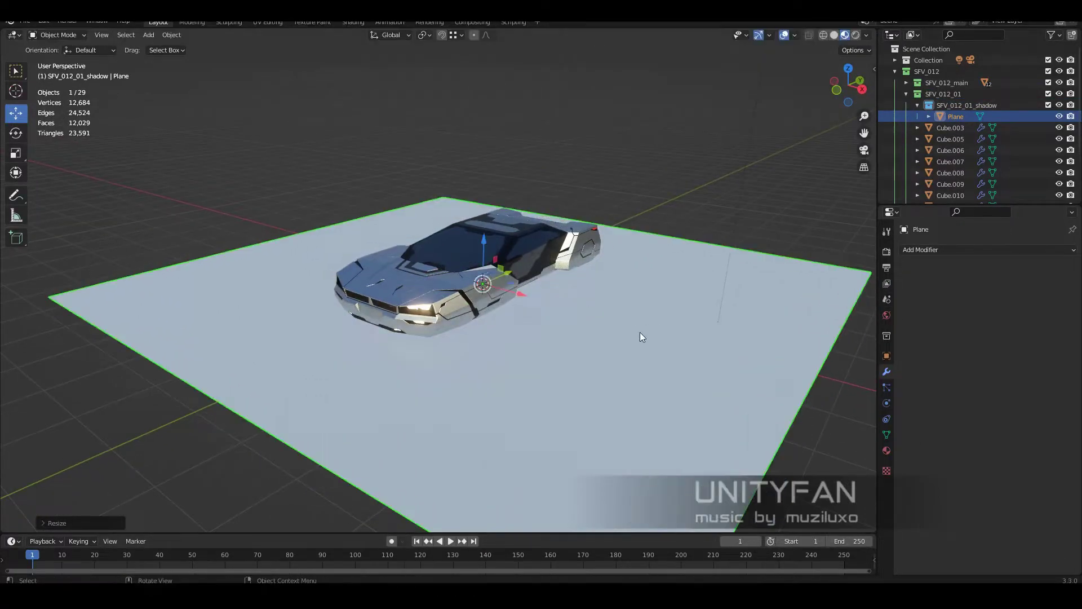
scroll(608, 330, up, 2)
scroll(608, 329, up, 2)
Give the plane the SFV_012_01_shadow material and create a new SFV_012_01_shadow image
click(887, 450)
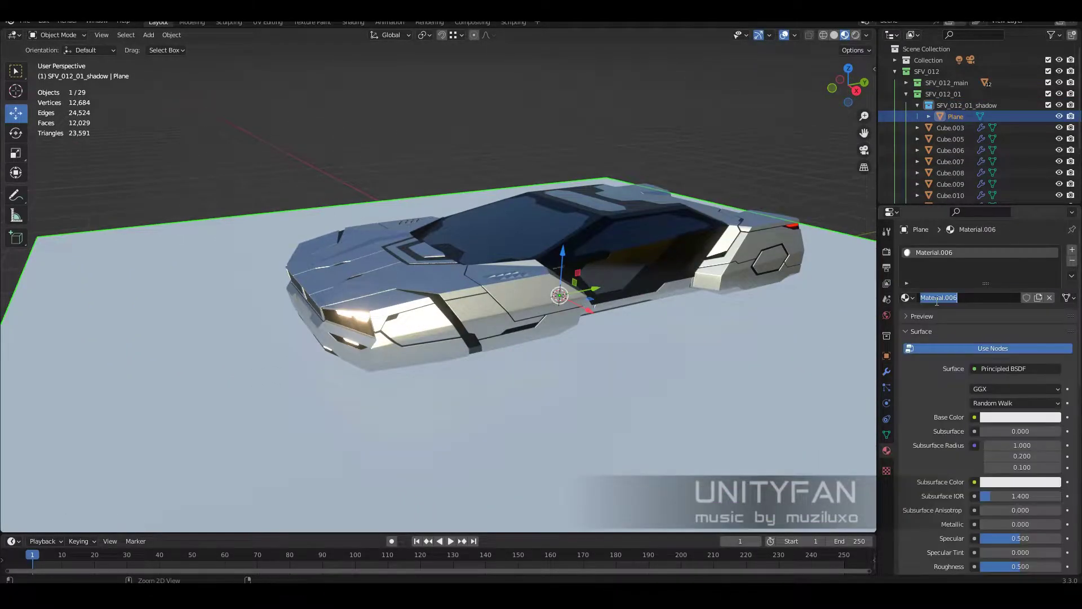
scroll(498, 342, down, 2)
text(SFV_012_01_shadow)
scroll(499, 343, down, 2)
click(11, 35)
click(35, 91)
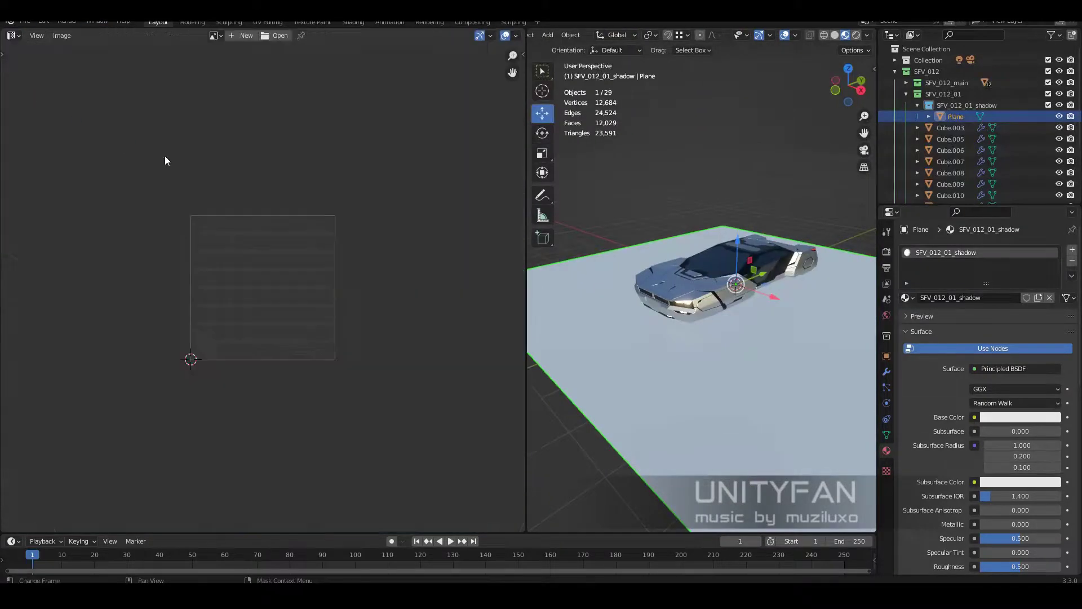
click(242, 35)
click(248, 160)
Add an Image Texture node for the shadow image to the plane's material in the Shader Editor
click(11, 35)
click(39, 140)
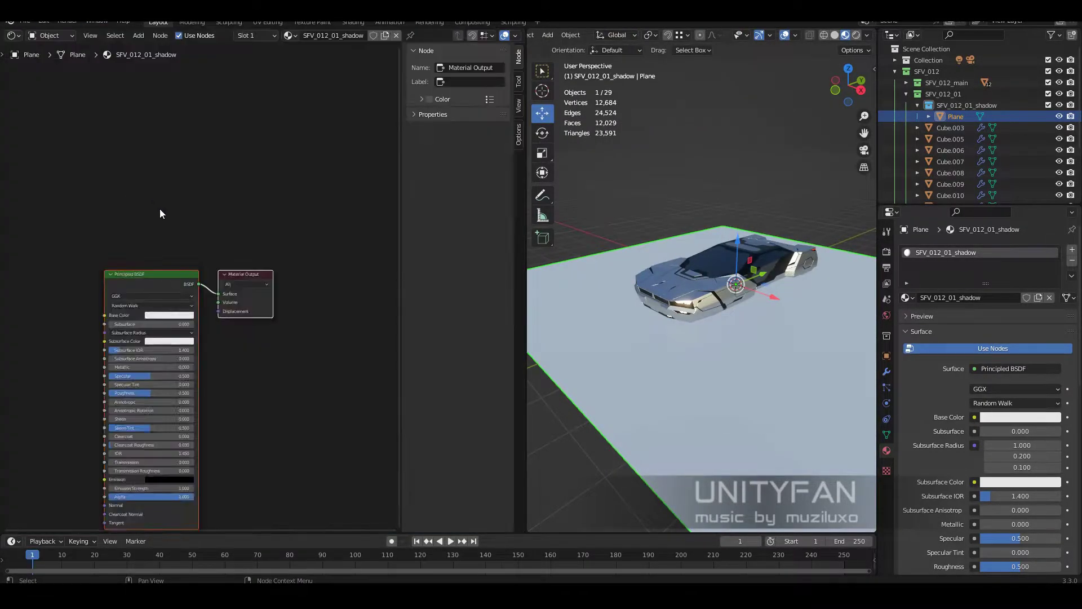
scroll(261, 299, up, 2)
click(146, 377)
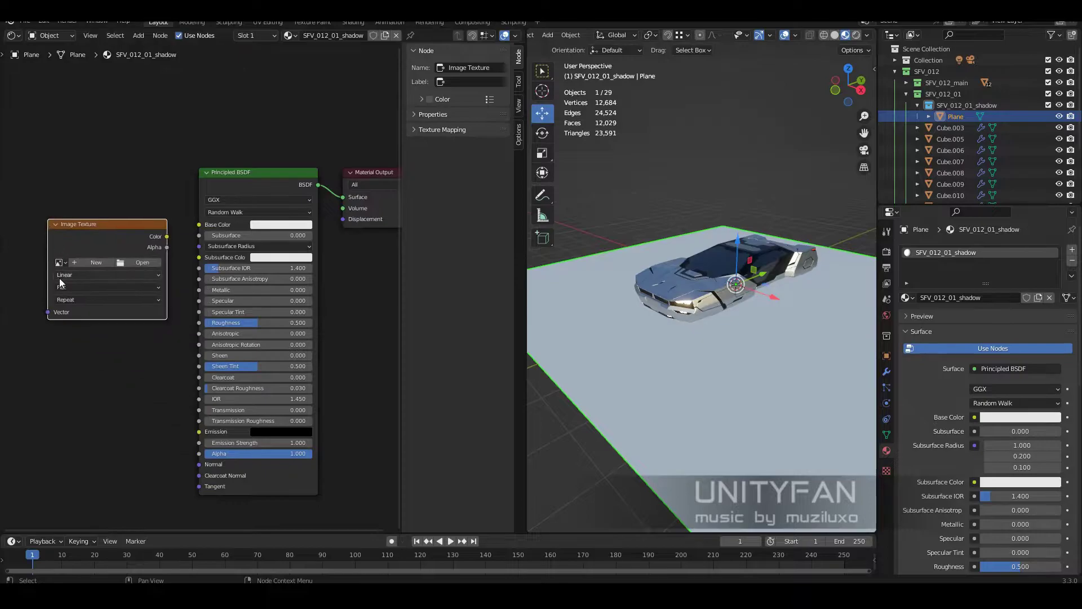
drag(531, 322, 217, 322)
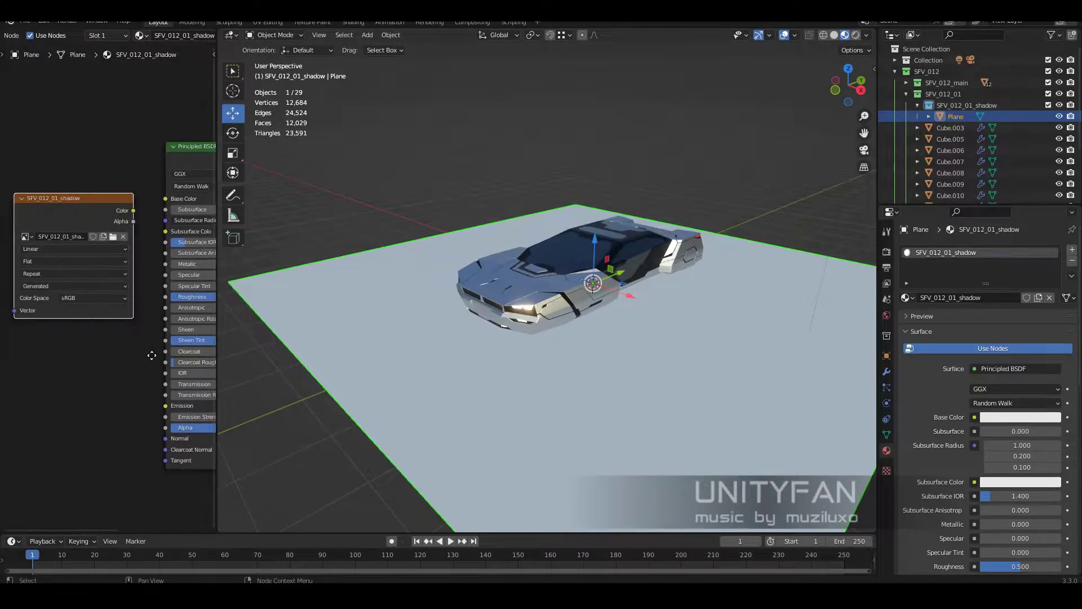
click(886, 252)
scroll(924, 253, down, 4)
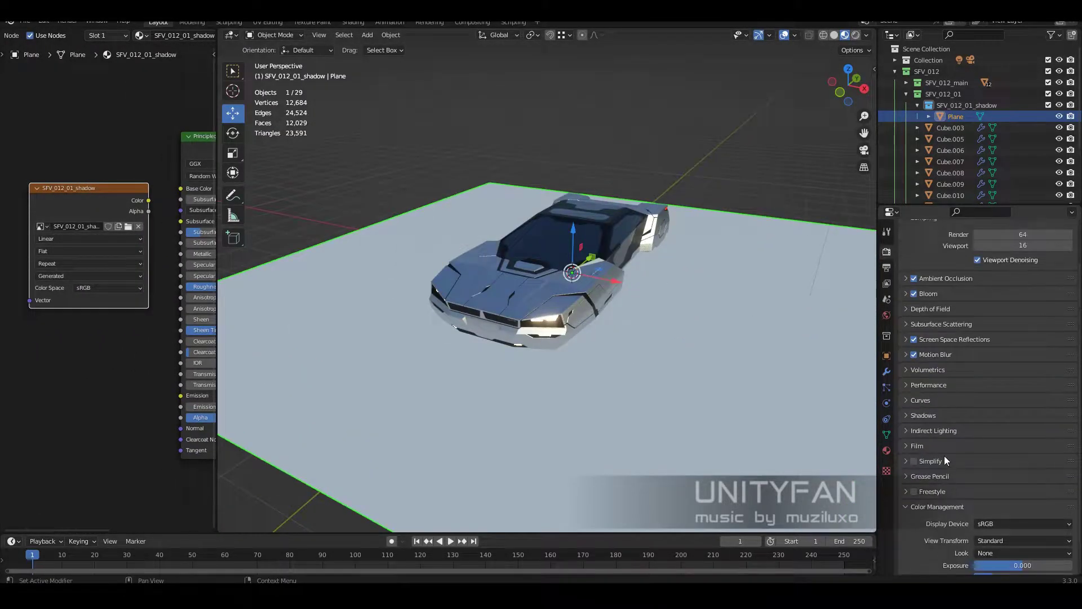
Switch the render engine to Cycles and start an Ambient Occlusion bake into the shadow image
scroll(945, 456, up, 10)
click(1026, 250)
click(1003, 251)
middle_drag(564, 366, 602, 382)
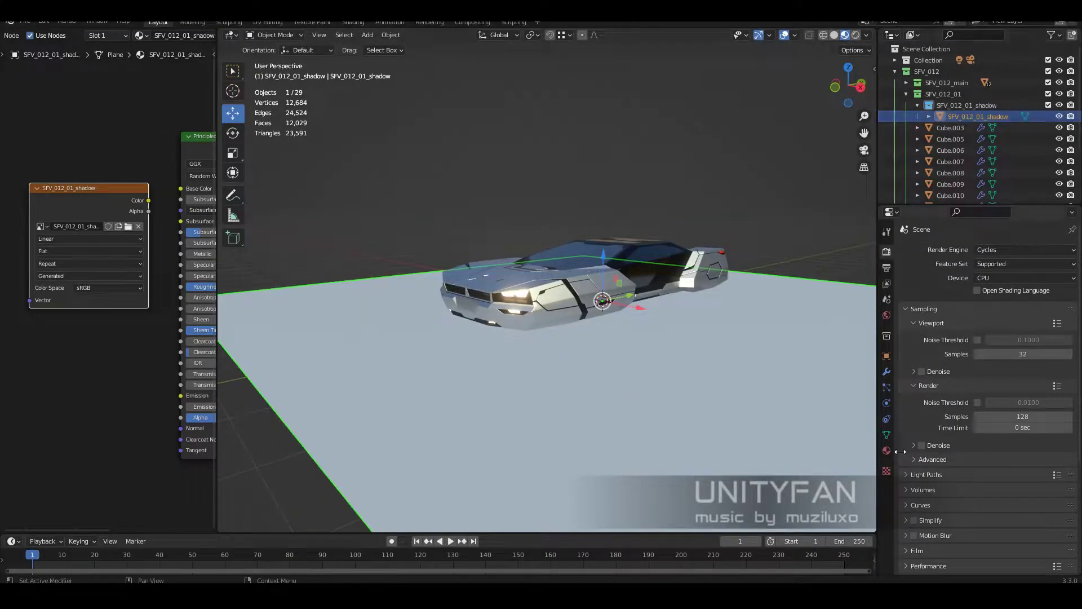
scroll(930, 440, down, 4)
scroll(946, 425, down, 3)
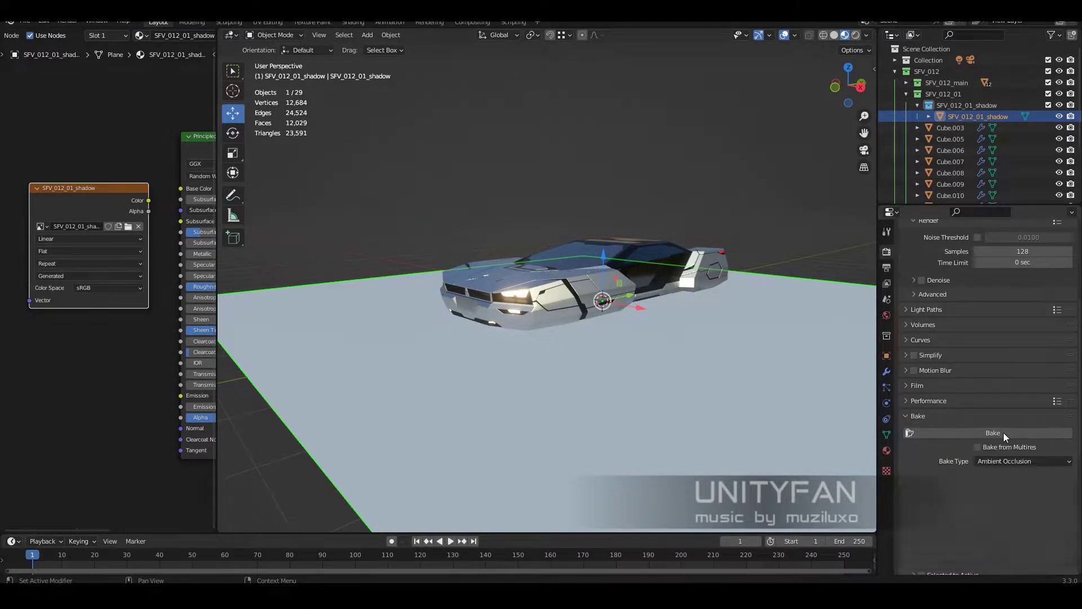
scroll(687, 378, up, 2)
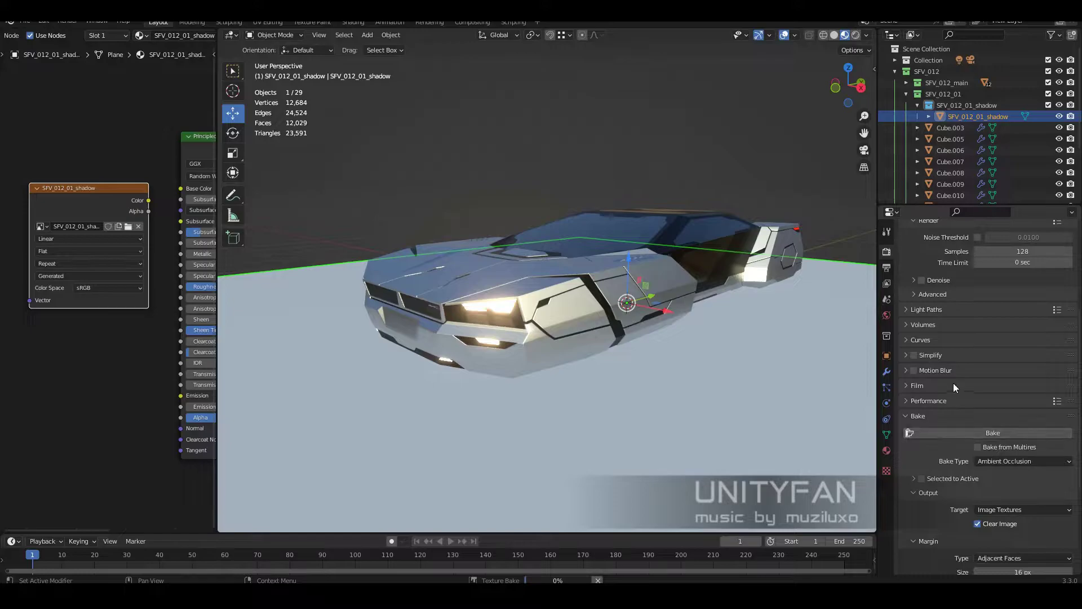
scroll(952, 383, up, 4)
mouse_move(638, 380)
middle_down()
mouse_move(711, 372)
mouse_move(588, 349)
mouse_move(590, 370)
mouse_move(630, 370)
middle_up()
scroll(588, 347, down, 5)
scroll(630, 371, up, 2)
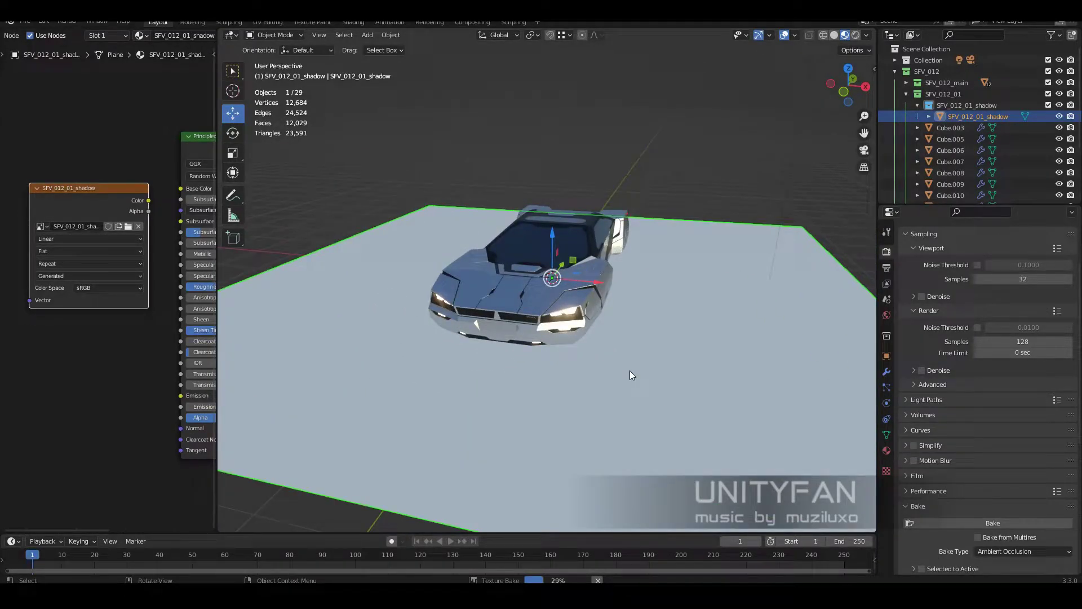
scroll(629, 370, up, 3)
mouse_move(616, 362)
middle_down()
mouse_move(663, 358)
mouse_move(515, 349)
mouse_move(564, 335)
middle_up()
scroll(662, 358, down, 3)
scroll(564, 335, up, 3)
scroll(535, 321, down, 1)
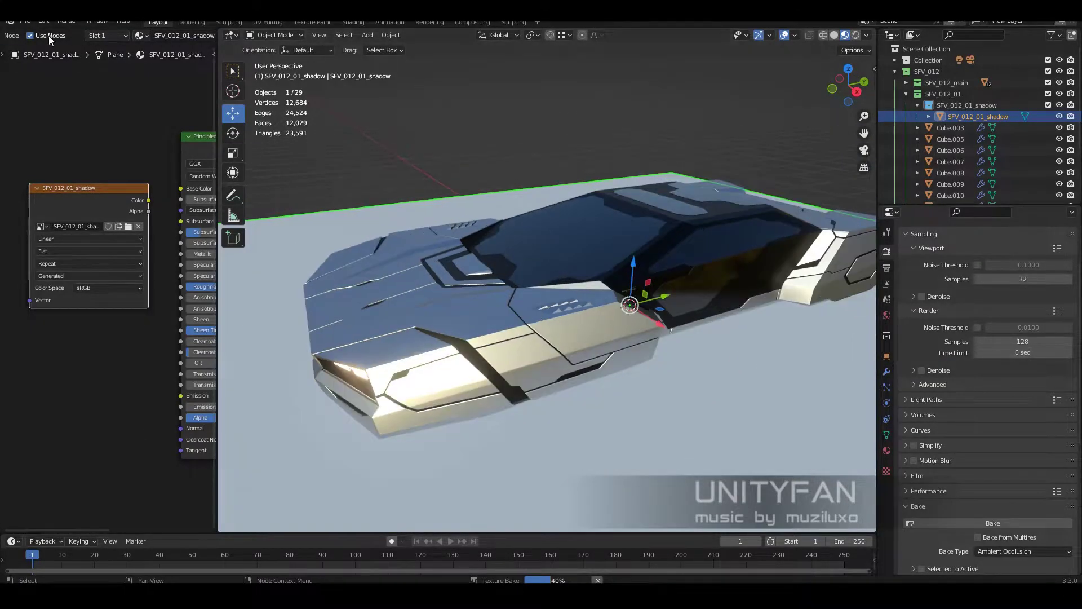
Show the baking SFV_012_01_shadow image in a widened left Image Editor
drag(217, 282, 395, 282)
click(12, 35)
click(40, 79)
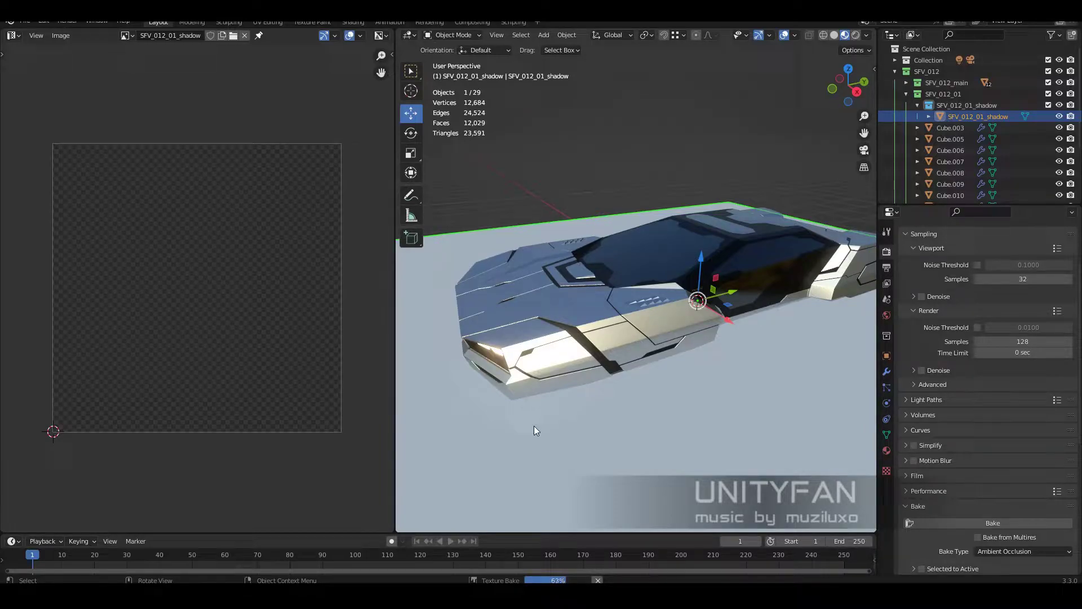
middle_drag(535, 430, 441, 578)
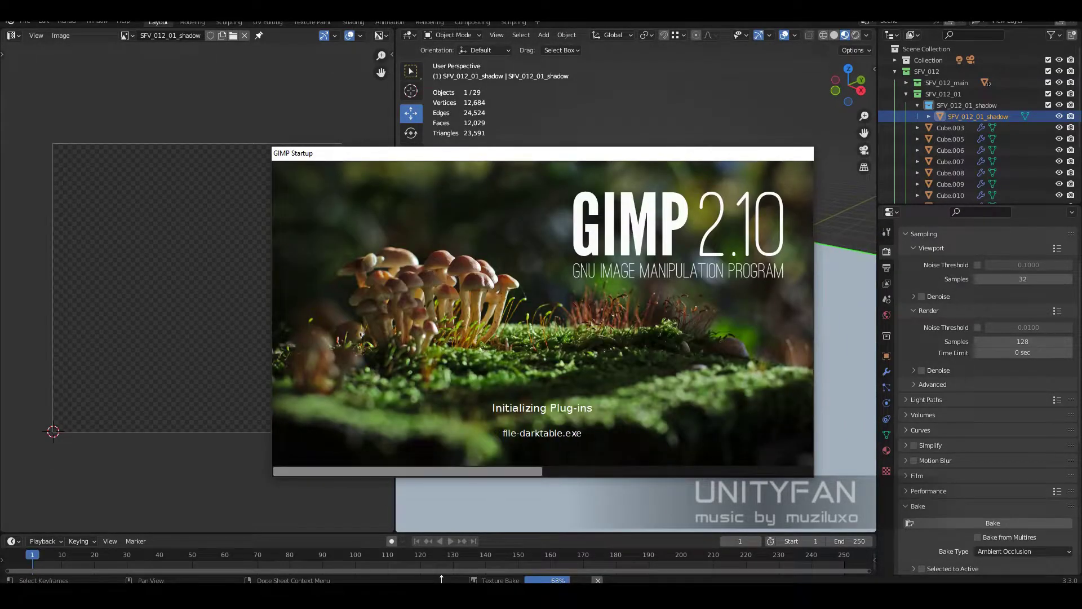
Save the finished ambient-occlusion bake as SFV_012_01_shadow.png (PNG RGBA) in the textures folder
click(331, 566)
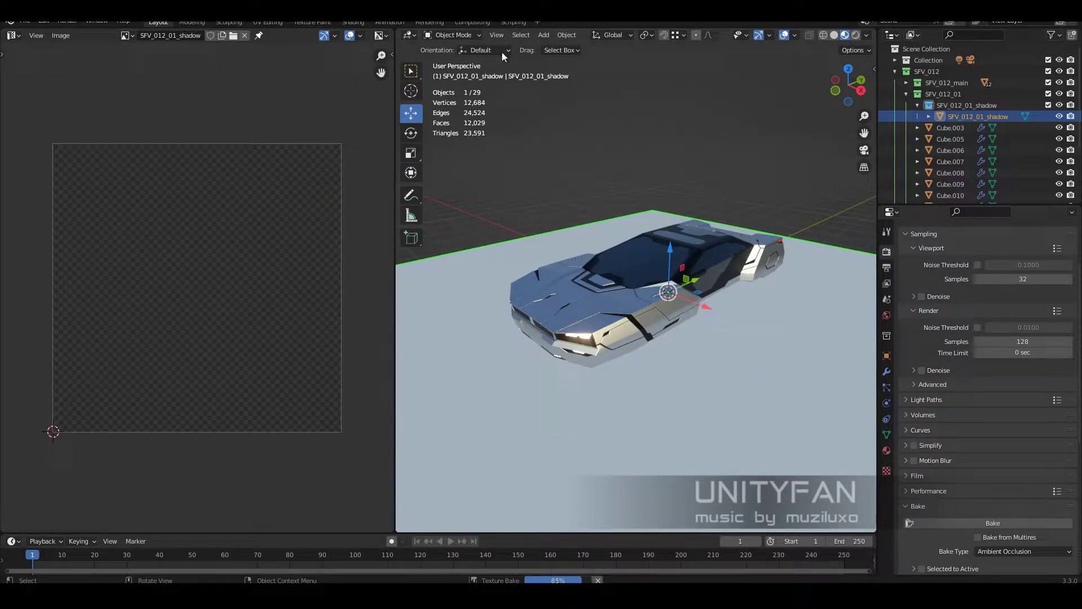
middle_drag(570, 395, 639, 295)
drag(395, 316, 311, 315)
mouse_move(665, 325)
middle_down()
mouse_move(672, 294)
mouse_move(586, 259)
mouse_move(658, 393)
middle_up()
scroll(658, 393, up, 2)
scroll(638, 408, up, 2)
click(58, 34)
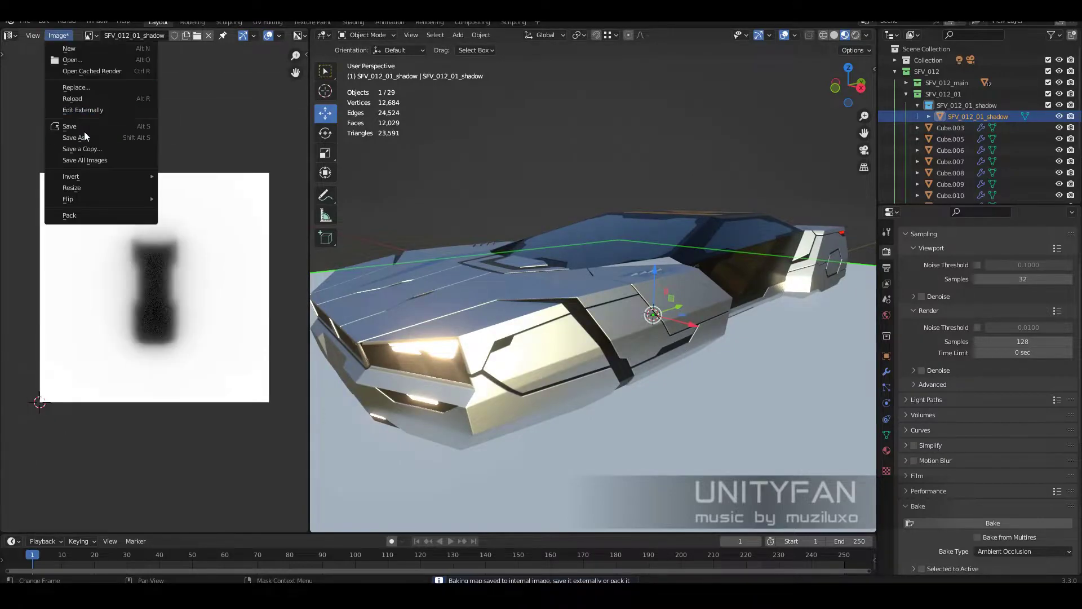
click(84, 137)
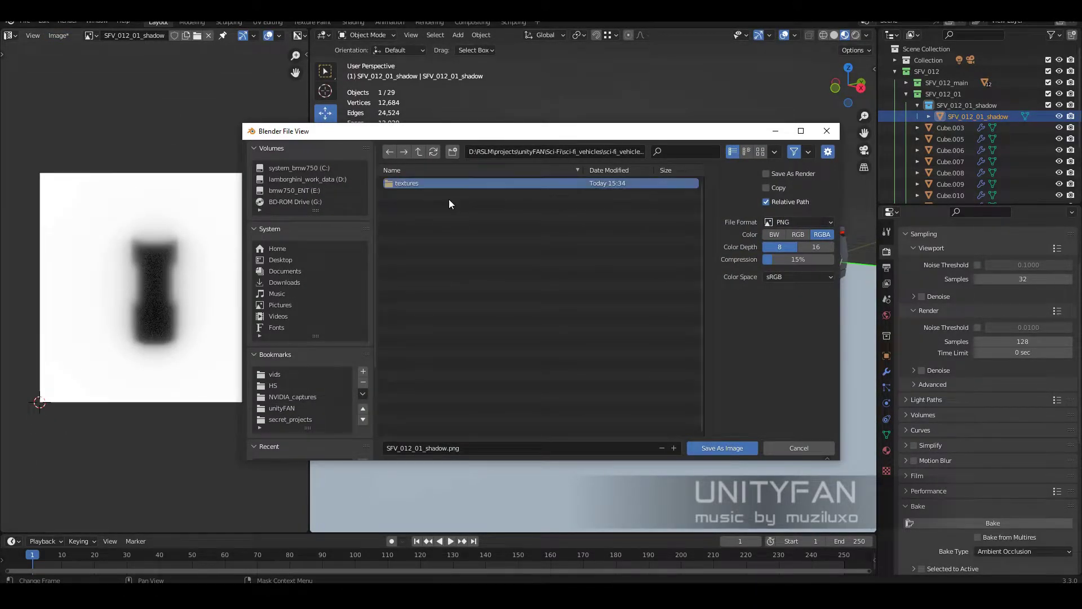
click(714, 449)
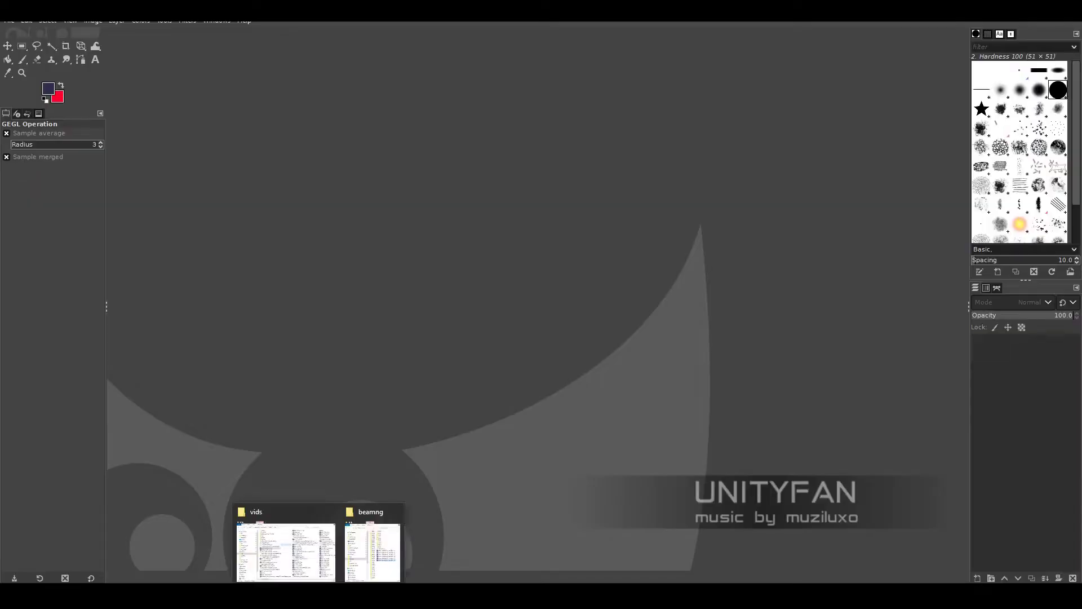
Open SFV_012_01_shadow.png from the unityFAN Sci-Fi/sci-fi_vehicles textures folder
click(286, 549)
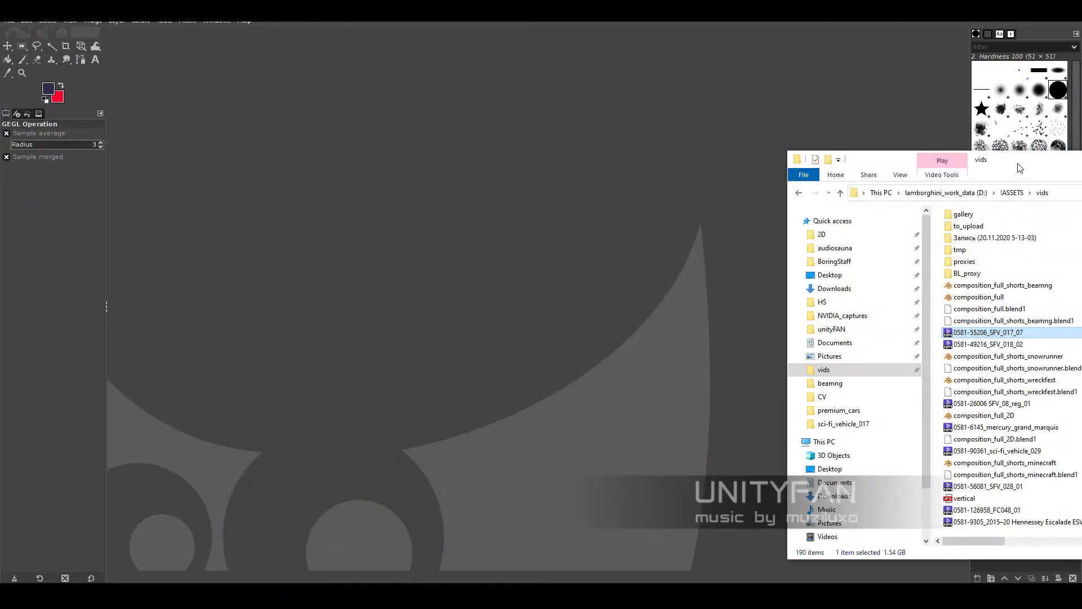
click(370, 263)
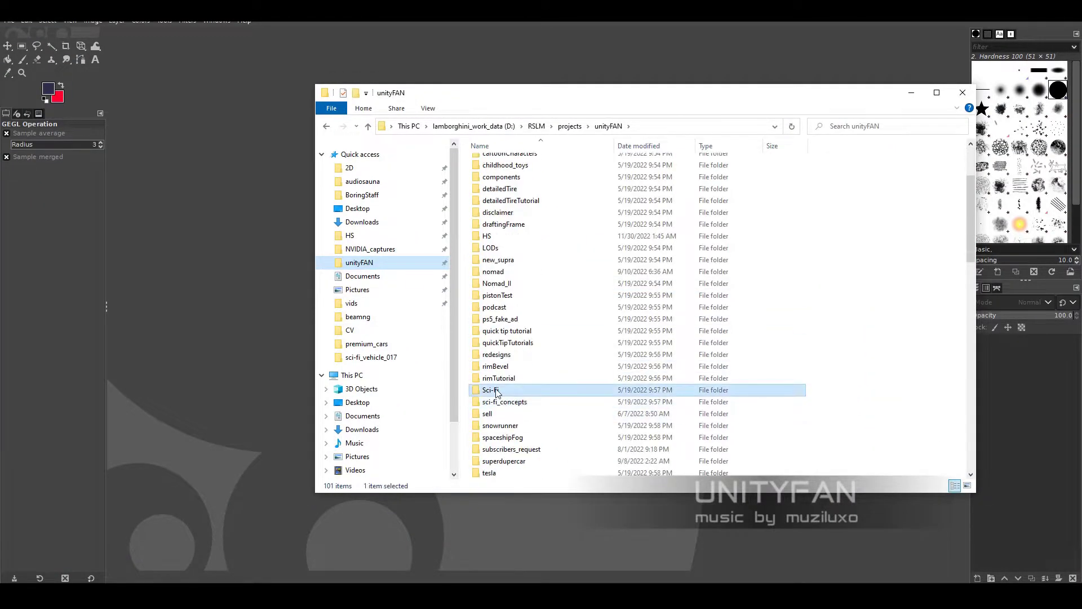
double_click(507, 382)
double_click(522, 255)
double_click(504, 171)
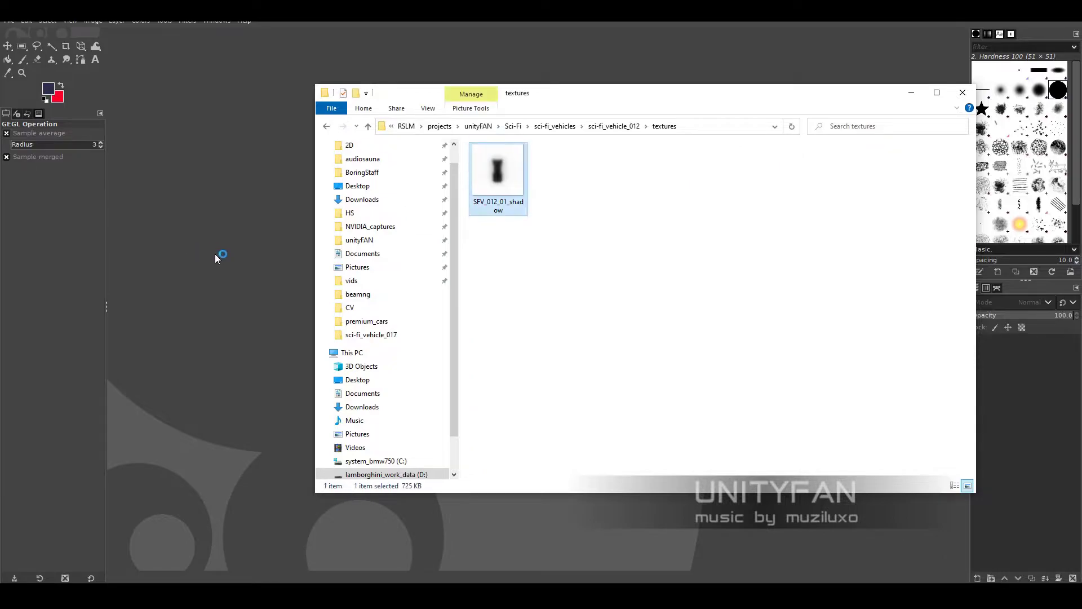
Turn the shadow image's white background transparent with Color to Alpha
key(1)
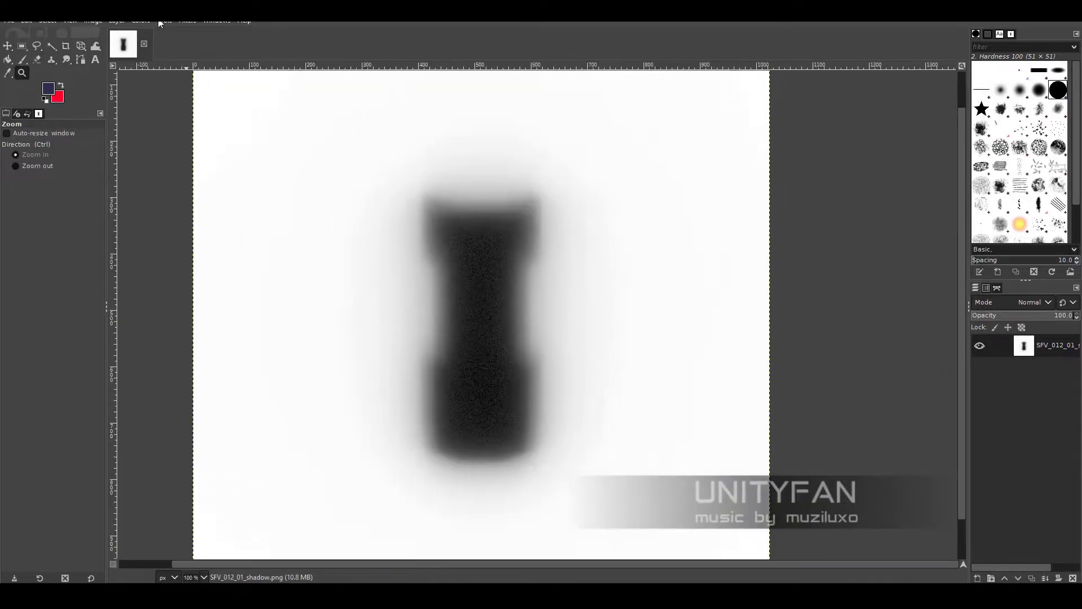
click(141, 20)
click(163, 342)
click(822, 371)
Duplicate the shadow layer at 58.8% opacity and export it back to SFV_012_01_shadow.png
right_click(1048, 345)
click(966, 120)
click(1034, 317)
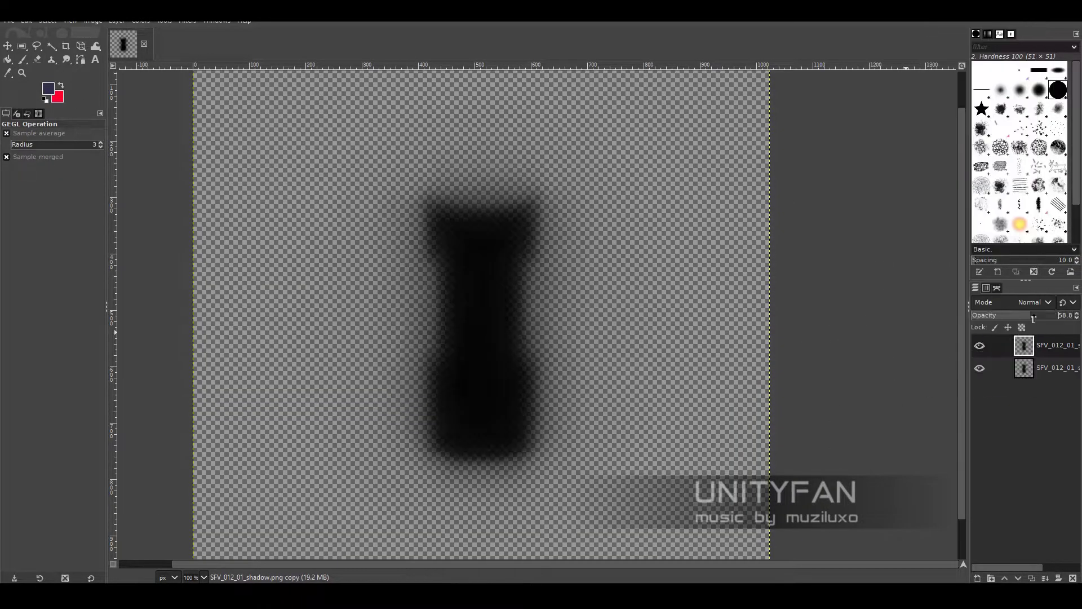
key(ctrl+e)
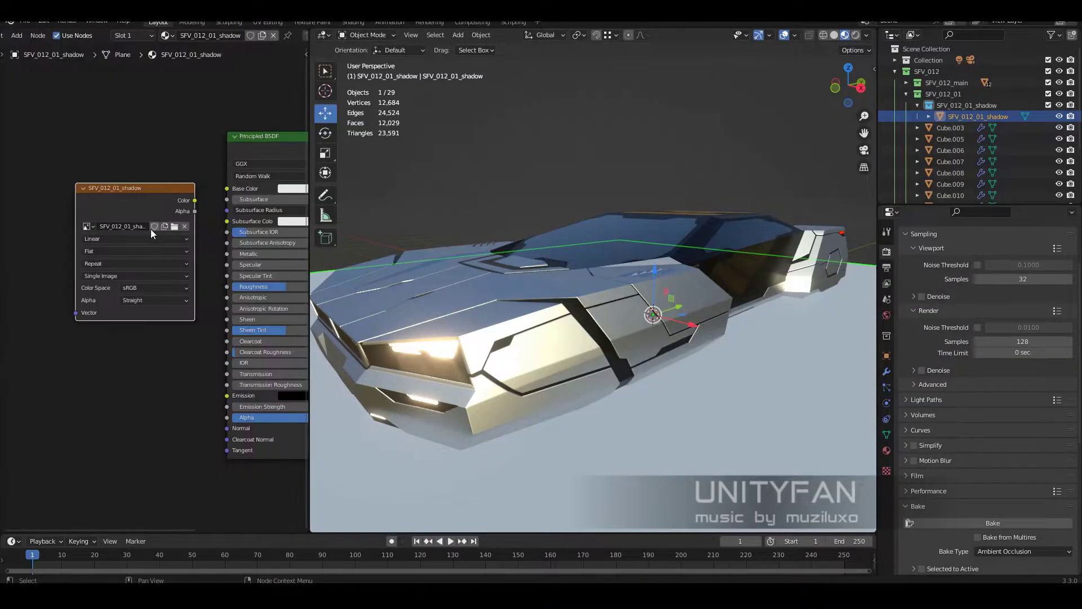
Reload the edited shadow image and link its Color to Base Color and Alpha to Alpha
click(174, 226)
click(744, 447)
drag(113, 188, 79, 205)
middle_drag(165, 212, 106, 209)
drag(101, 213, 166, 185)
drag(101, 224, 167, 345)
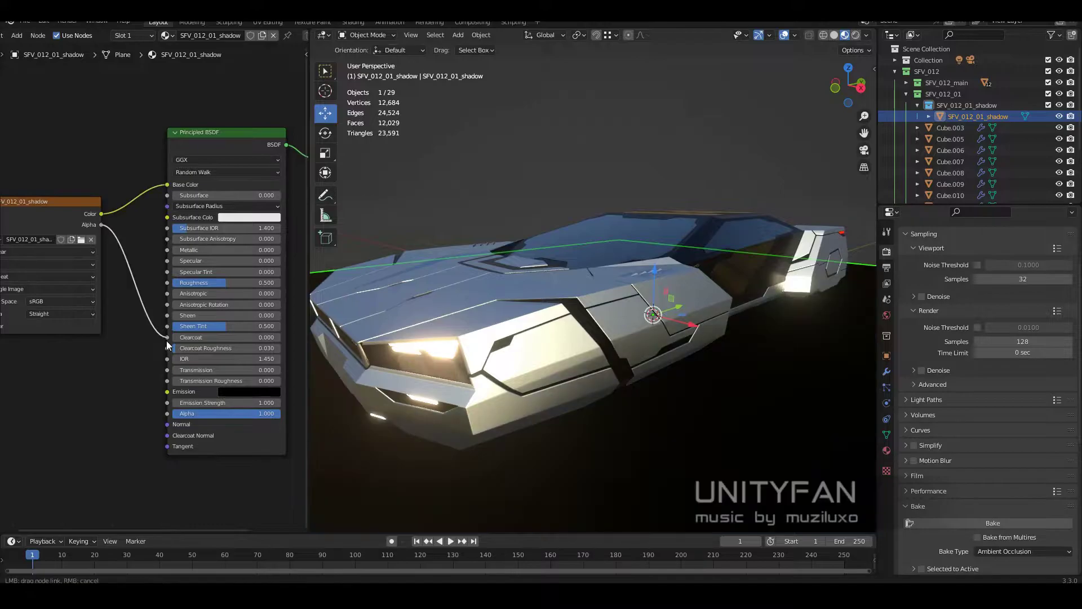
Set the shadow material's Blend Mode to Alpha Blend
click(886, 449)
scroll(975, 351, down, 5)
scroll(945, 490, down, 5)
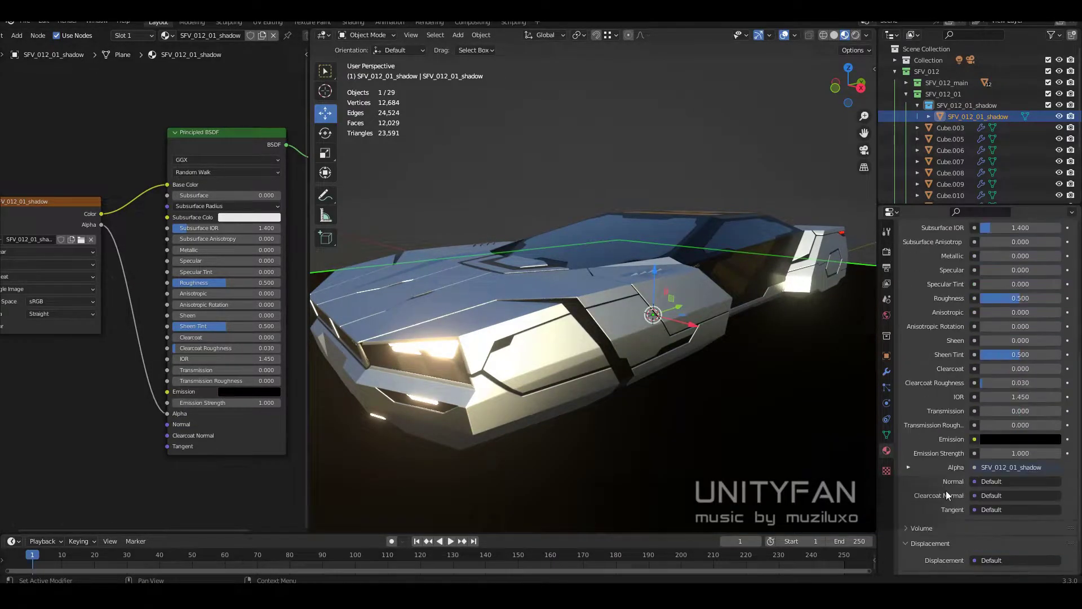
scroll(975, 532, down, 5)
scroll(978, 536, down, 4)
click(1003, 463)
click(997, 519)
click(1013, 478)
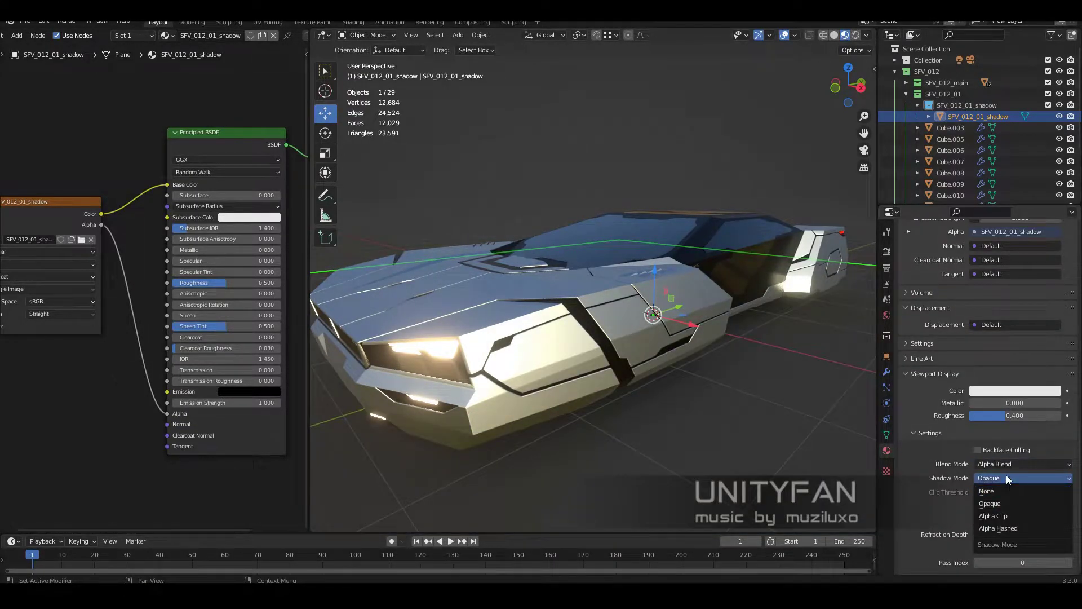
Exclude the SFV_012_01 module in the Outliner to reveal the SFV_012_02 car
drag(309, 332, 192, 333)
mouse_move(684, 333)
middle_down()
mouse_move(763, 263)
mouse_move(645, 283)
mouse_move(676, 296)
mouse_move(670, 279)
mouse_move(787, 302)
mouse_move(676, 297)
middle_up()
click(917, 105)
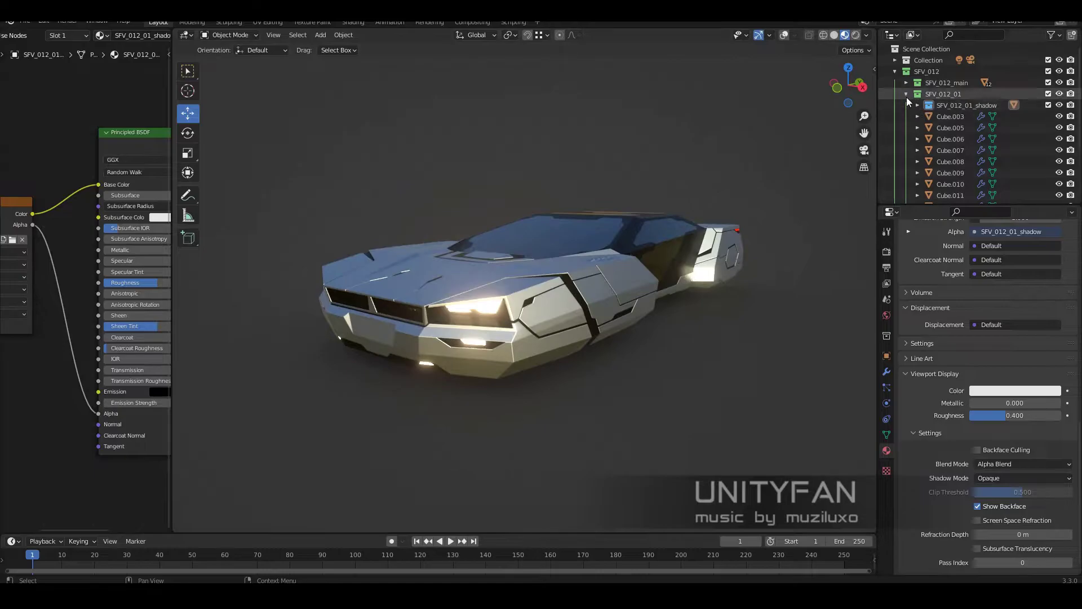
click(1048, 93)
mouse_move(564, 276)
middle_down()
mouse_move(680, 268)
mouse_move(574, 266)
middle_up()
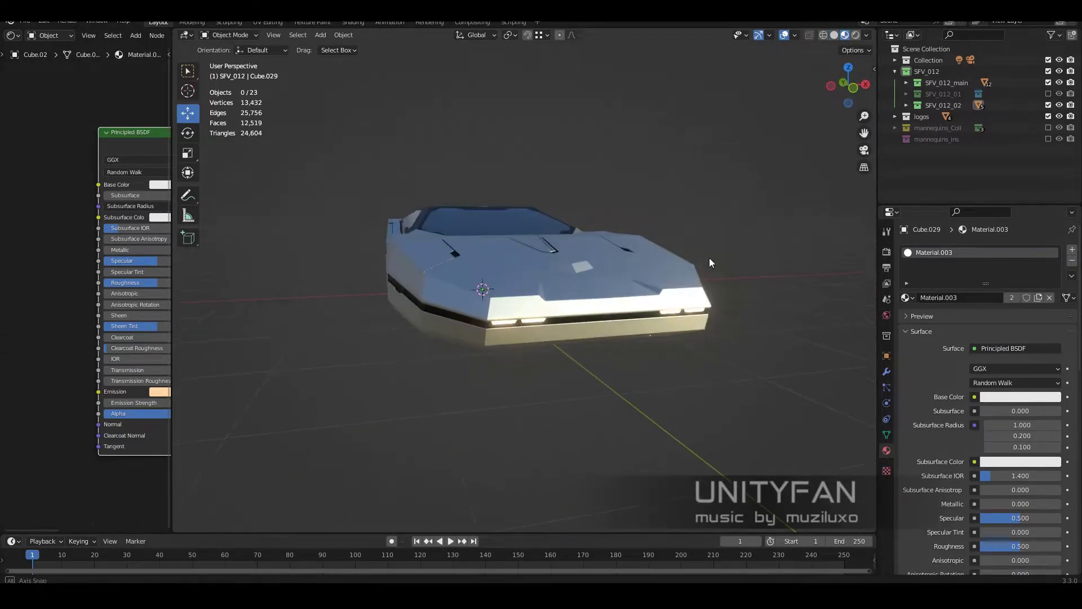
Create a new shadow collection inside SFV_012_02 and make it active
middle_drag(709, 262, 661, 286)
click(906, 105)
right_click(947, 113)
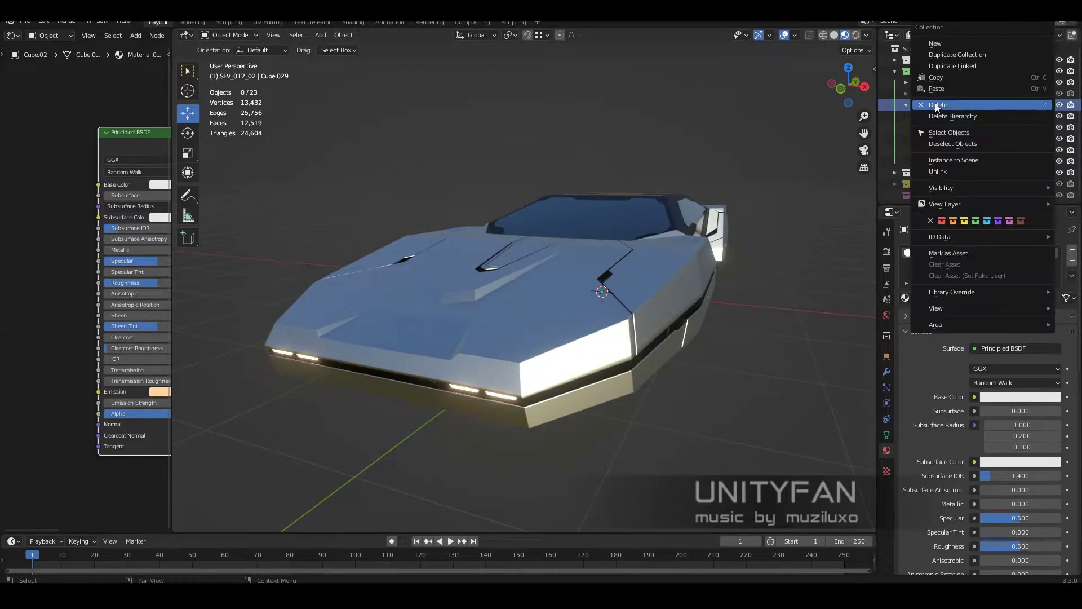
click(983, 117)
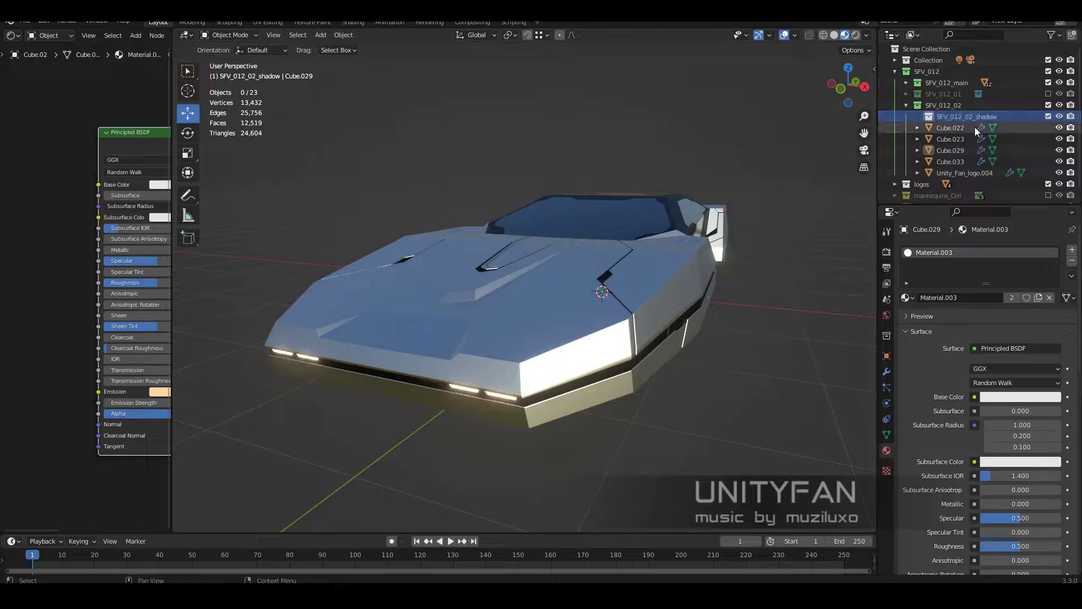
right_click(975, 127)
click(897, 294)
Add a plane under the car, scale it into a wide ground, and assign SFV_012_02_shadow material
middle_drag(597, 391, 638, 384)
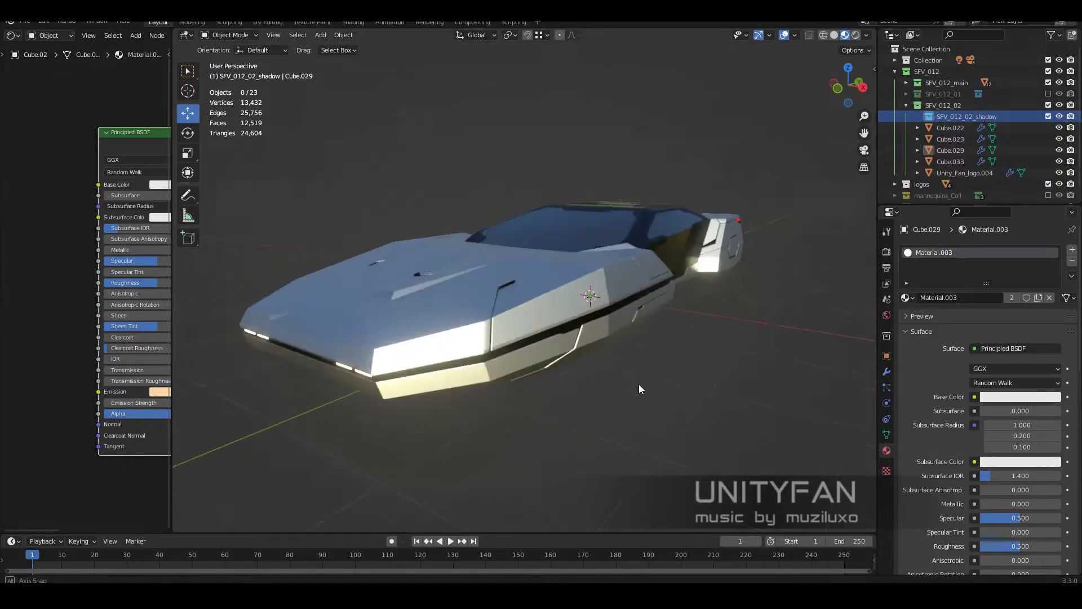
key(shift+a)
click(692, 355)
key(s)
mouse_move(428, 316)
middle_down()
mouse_move(384, 373)
mouse_move(531, 337)
middle_up()
click(1002, 297)
middle_drag(733, 344, 803, 339)
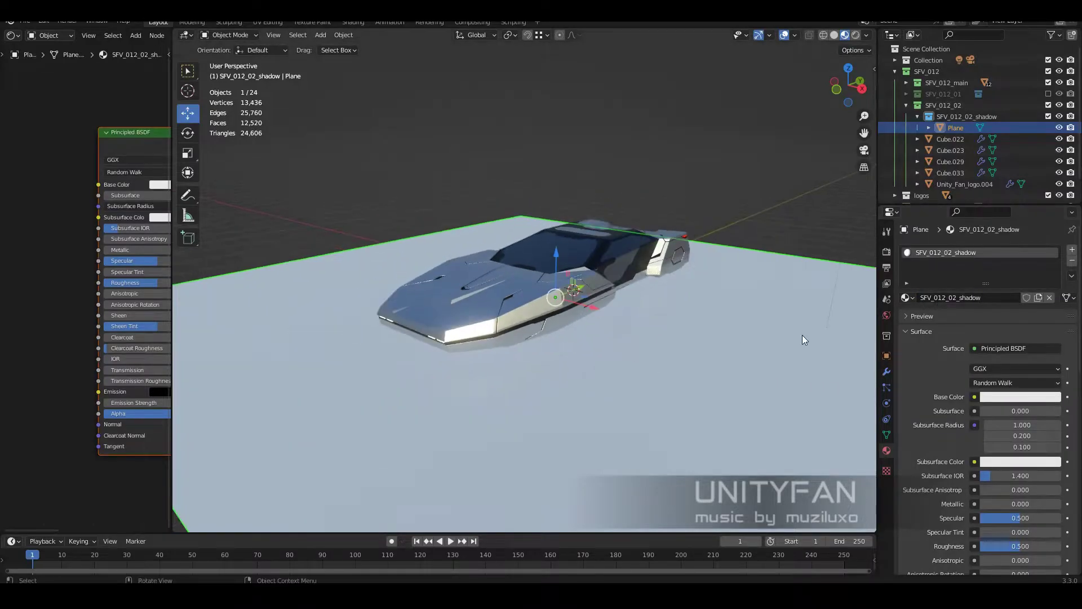
Create a new 1024 px image and add an Image Texture node to the shadow material
drag(177, 89, 415, 89)
middle_drag(563, 305, 685, 303)
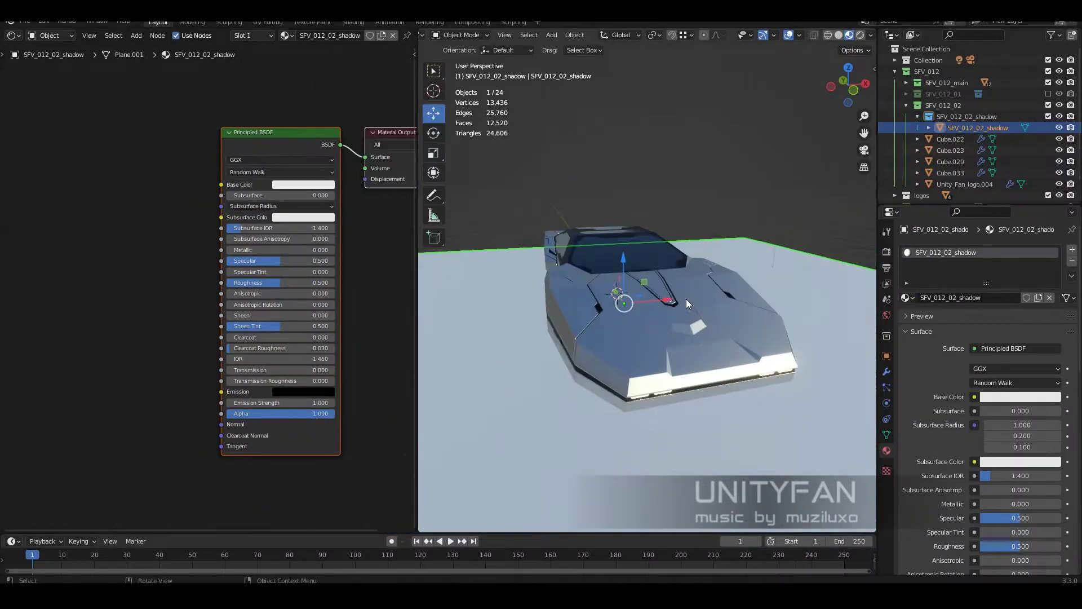
click(41, 78)
key(alt+n)
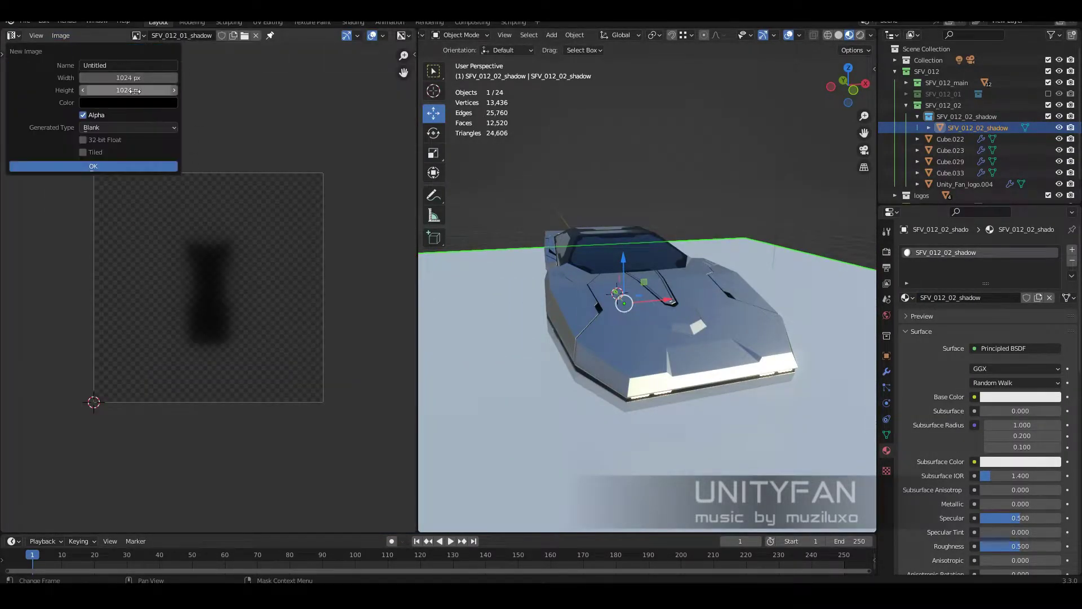
click(108, 171)
click(11, 35)
click(42, 135)
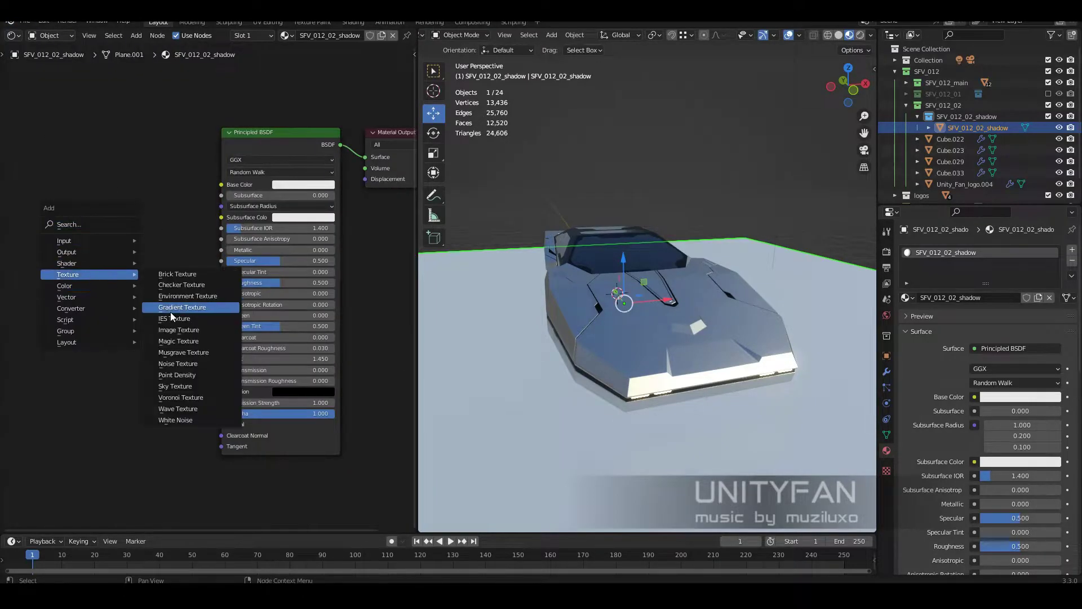
click(178, 330)
scroll(114, 220, up, 1)
Start the Ambient Occlusion bake onto the shadow plane from Render settings
mouse_move(499, 401)
middle_down()
mouse_move(772, 351)
mouse_move(694, 389)
middle_up()
click(887, 251)
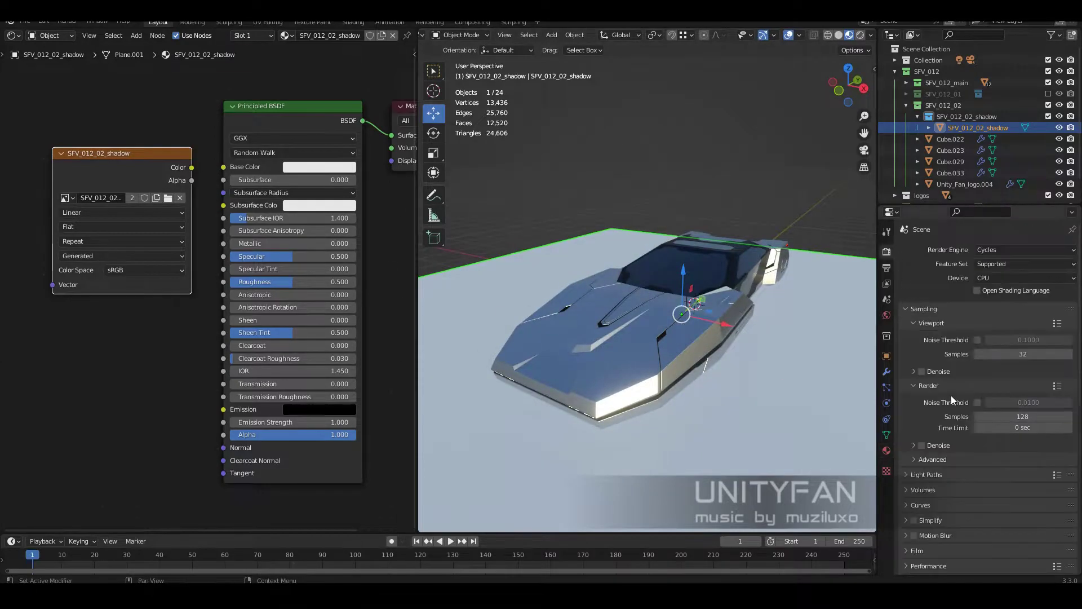
scroll(986, 395, down, 10)
click(992, 418)
Show the baking image on the left and inspect the car in solid and material preview
drag(419, 395, 322, 394)
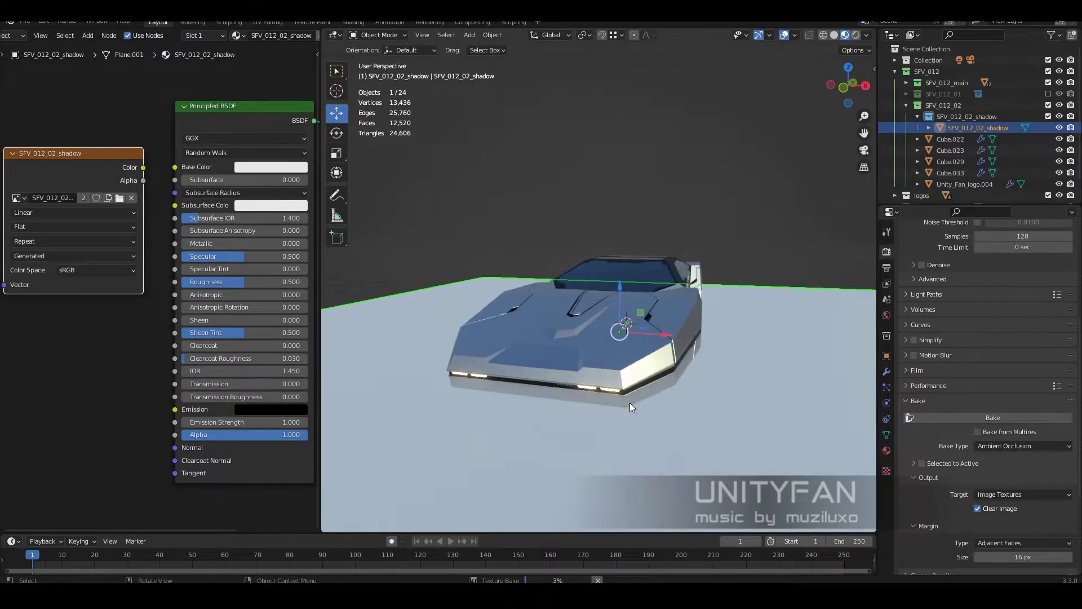
middle_drag(634, 425, 728, 302)
click(726, 269)
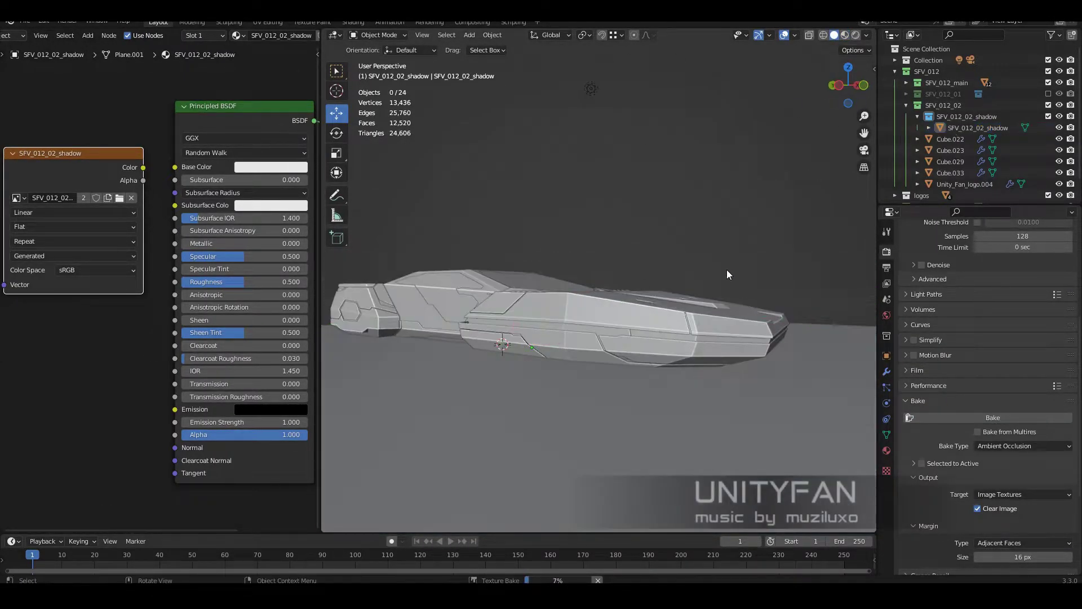
drag(326, 223, 447, 223)
click(11, 35)
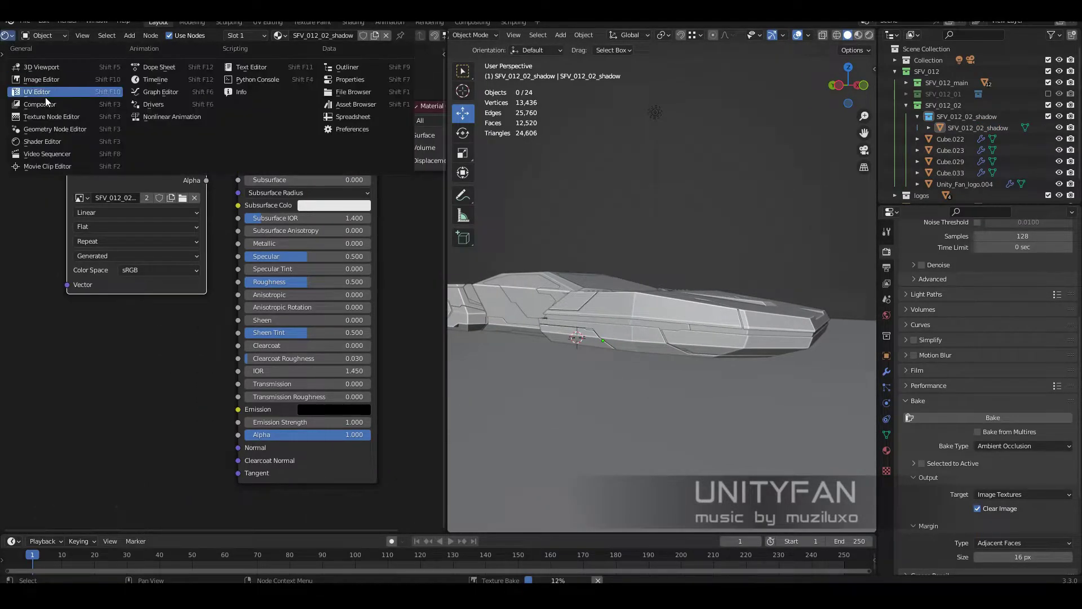
click(42, 93)
drag(448, 309, 252, 309)
mouse_move(508, 338)
middle_down()
mouse_move(684, 381)
mouse_move(613, 396)
mouse_move(624, 350)
mouse_move(529, 355)
mouse_move(614, 380)
mouse_move(627, 351)
middle_up()
click(844, 35)
mouse_move(614, 275)
middle_down()
mouse_move(719, 308)
mouse_move(689, 354)
mouse_move(637, 339)
mouse_move(704, 343)
mouse_move(553, 296)
mouse_move(579, 336)
mouse_move(533, 342)
mouse_move(629, 390)
mouse_move(586, 387)
mouse_move(614, 359)
middle_up()
scroll(709, 320, up, 3)
On Cube.023's side panel, delete a face and extrude and move an edge to rebuild it
click(586, 387)
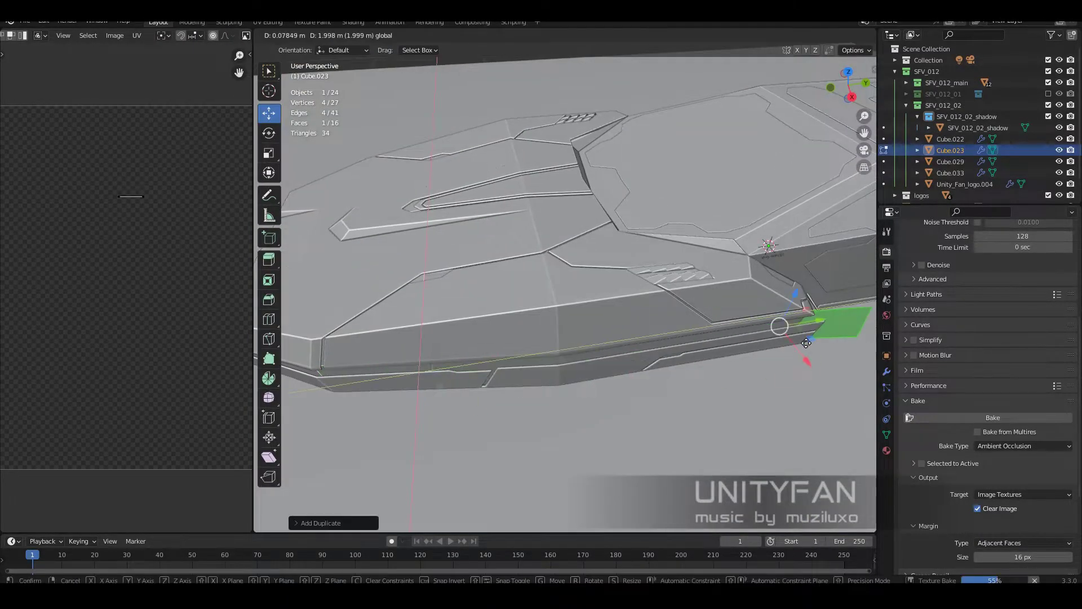
drag(488, 409, 351, 309)
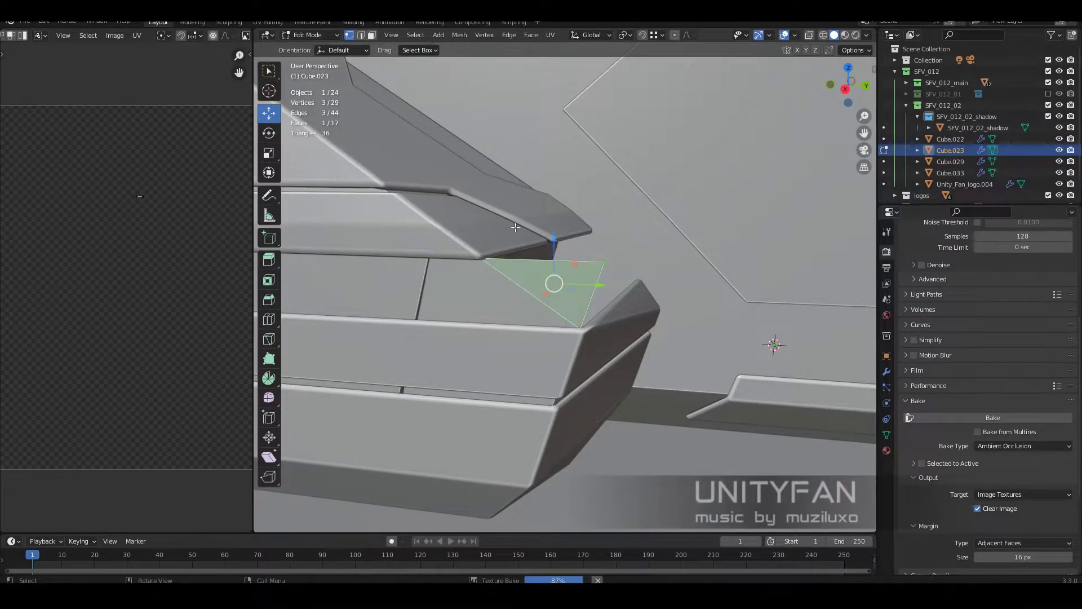
click(552, 263)
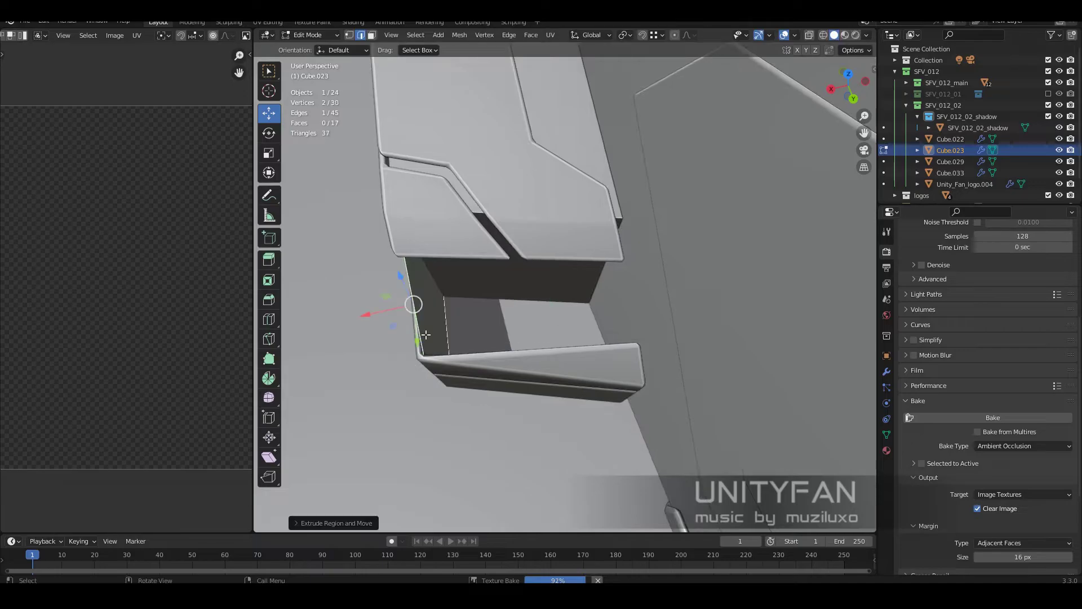
click(606, 366)
mouse_move(605, 366)
middle_down()
mouse_move(578, 271)
mouse_move(589, 378)
mouse_move(655, 375)
middle_up()
key(g)
click(577, 271)
key(Tab)
Save the finished SFV_012_02 ambient-occlusion bake image to a file
drag(253, 282, 507, 282)
click(62, 35)
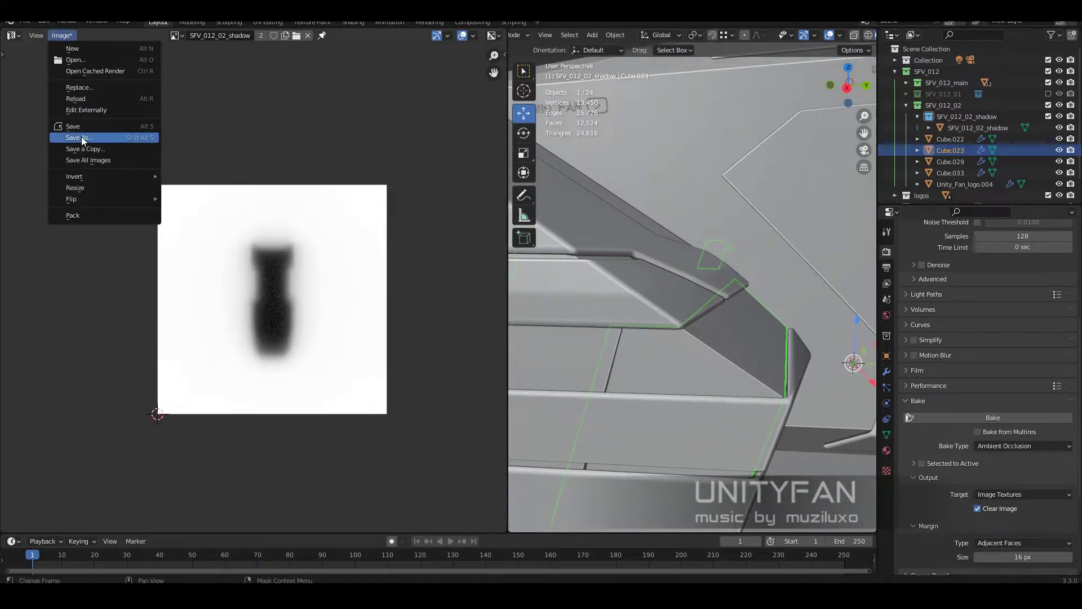
click(96, 138)
click(715, 448)
click(13, 35)
click(39, 143)
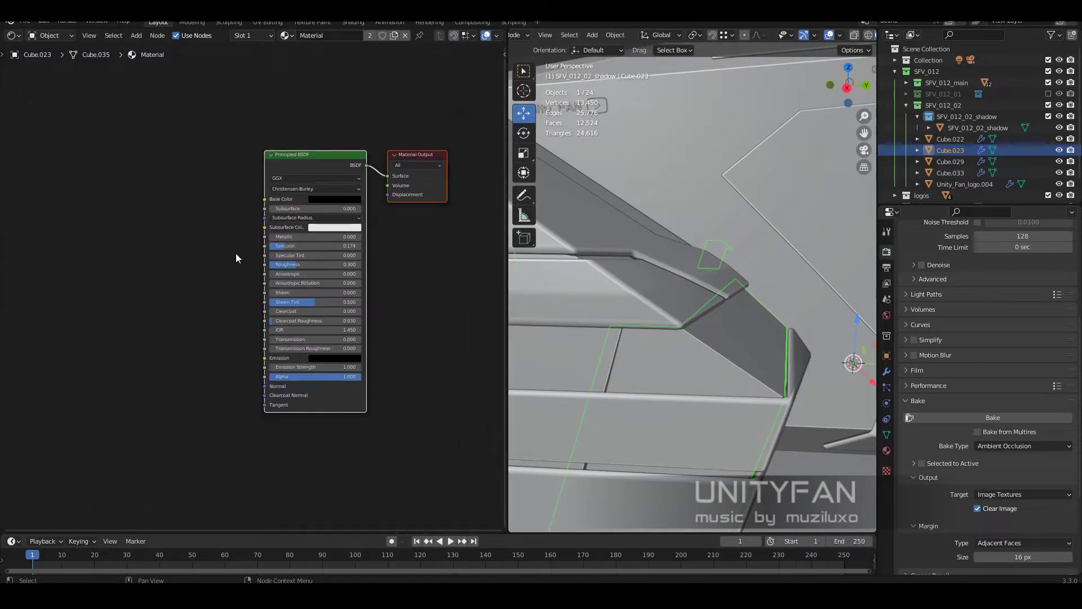
click(759, 441)
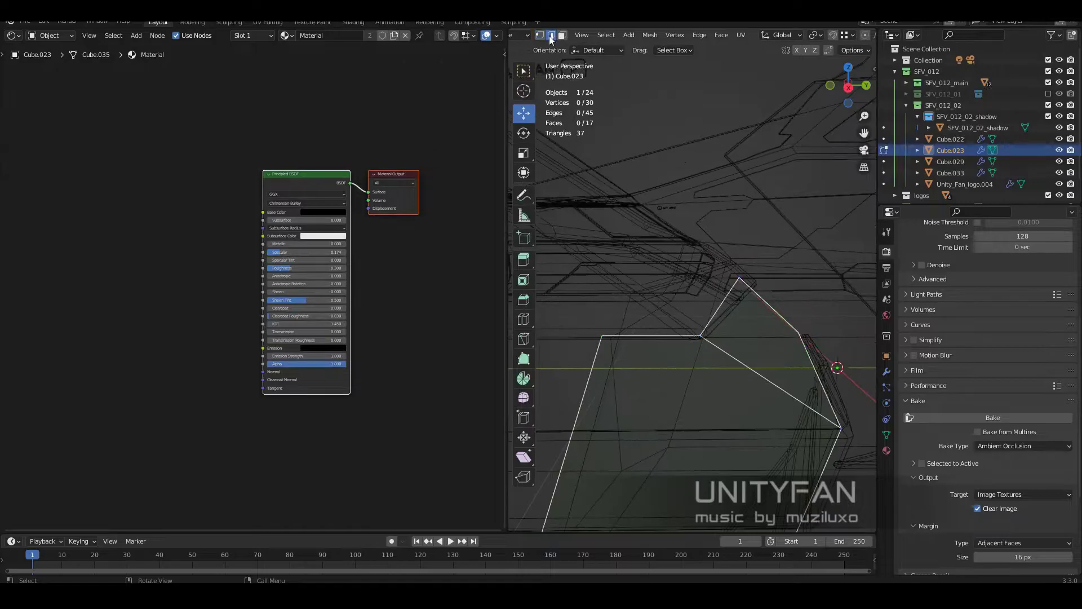
Move a vertex on the Cube.023 panel and dissolve the selected vertex
mouse_move(744, 263)
middle_down()
mouse_move(675, 309)
mouse_move(796, 289)
middle_up()
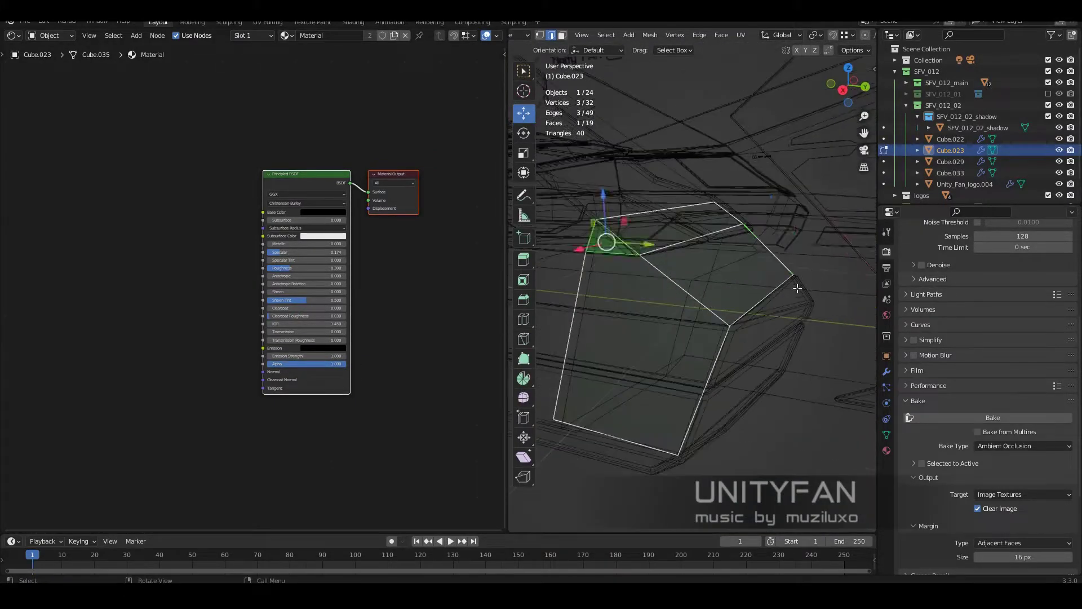
click(780, 330)
key(x)
click(580, 343)
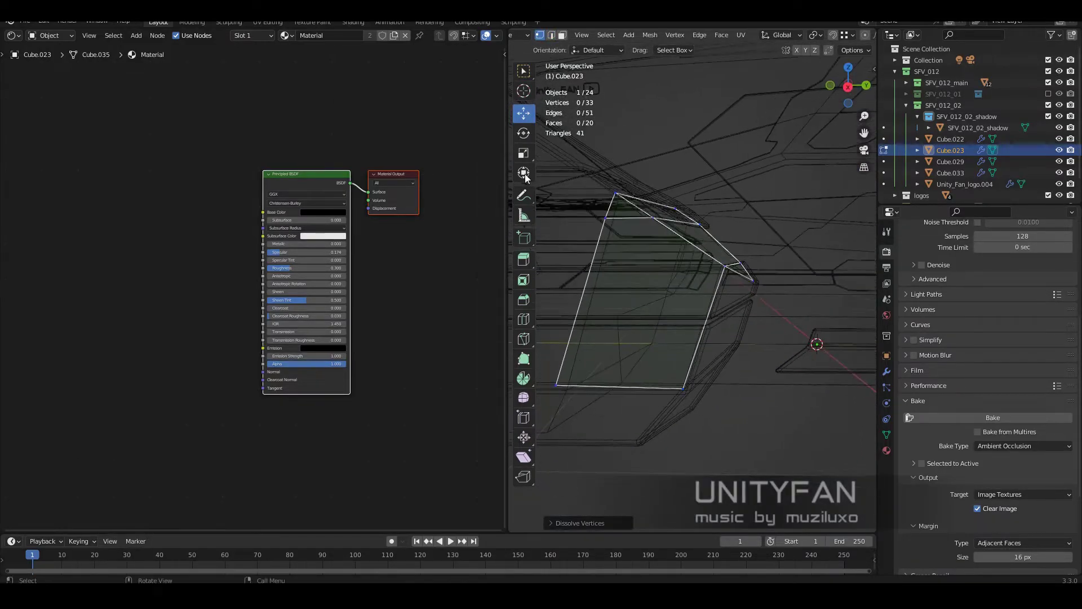
drag(506, 339, 93, 339)
Subdivide the selected edge with a new vertex and move it into place
right_click(476, 248)
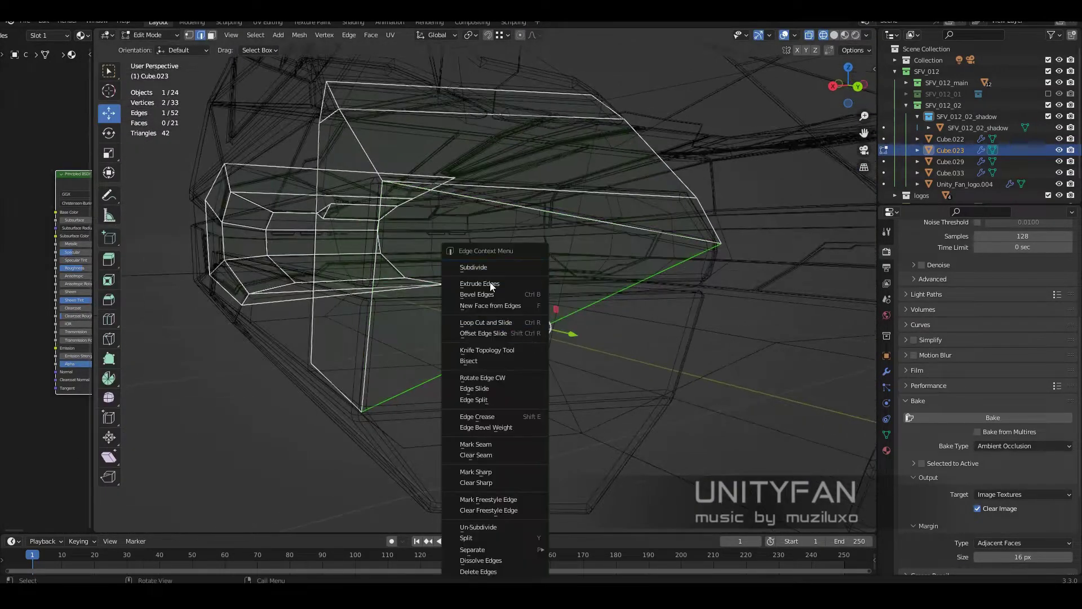
click(476, 283)
key(g)
click(659, 388)
middle_drag(659, 388, 367, 236)
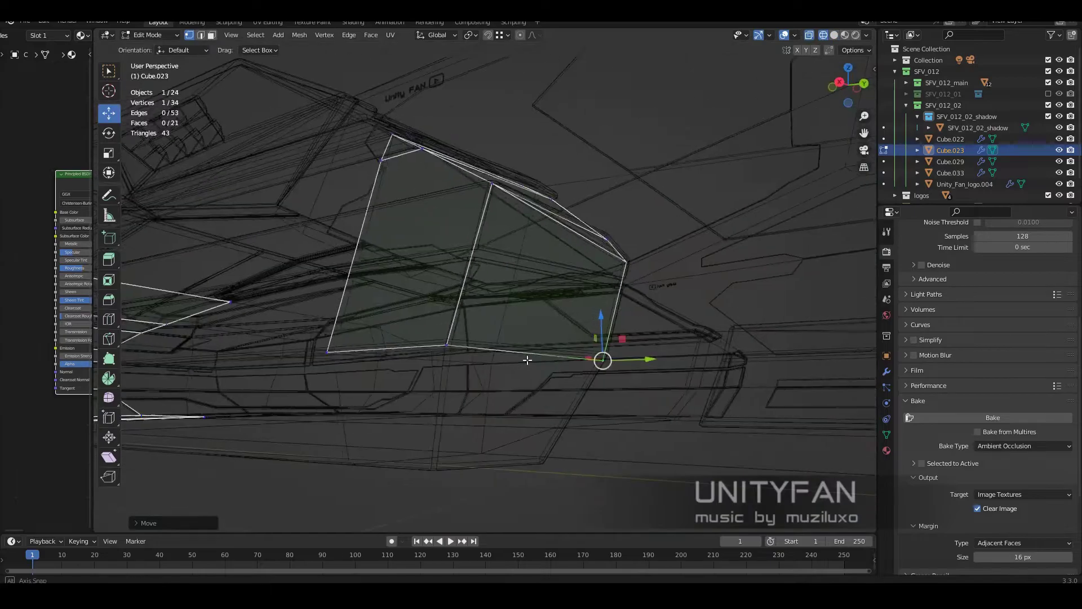
mouse_move(493, 379)
middle_down()
mouse_move(375, 413)
mouse_move(566, 453)
mouse_move(569, 416)
middle_up()
Extrude two edges into new faces and place the extruded region in wireframe view
key(e)
click(375, 413)
key(e)
click(590, 429)
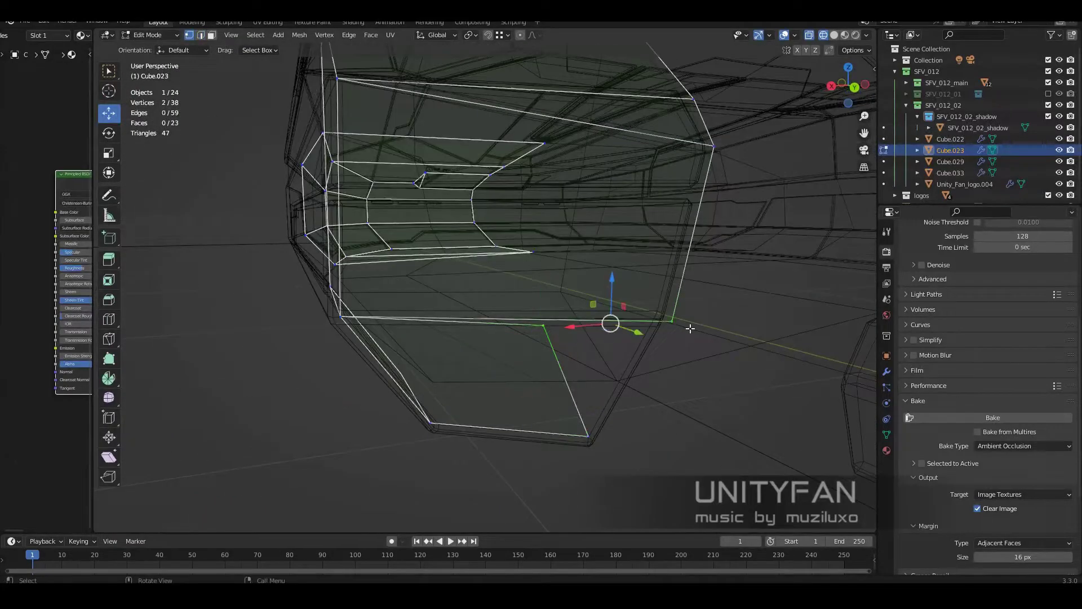
click(764, 326)
key(shift+z)
middle_drag(604, 374, 511, 417)
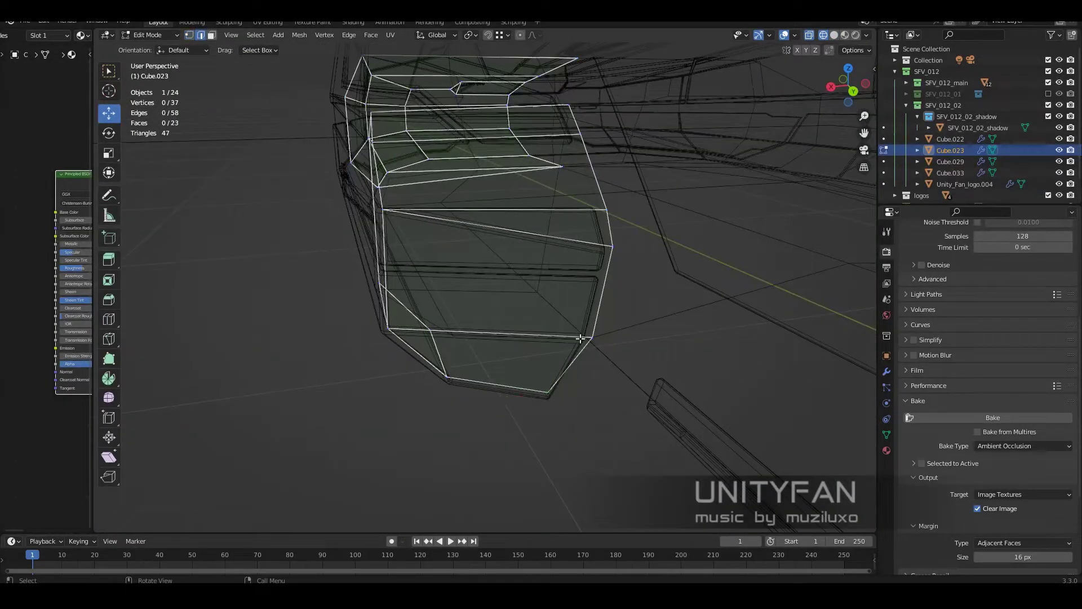
click(709, 402)
Dissolve the unneeded vertex, then return to Object Mode with Material Preview shading
middle_drag(708, 402, 221, 30)
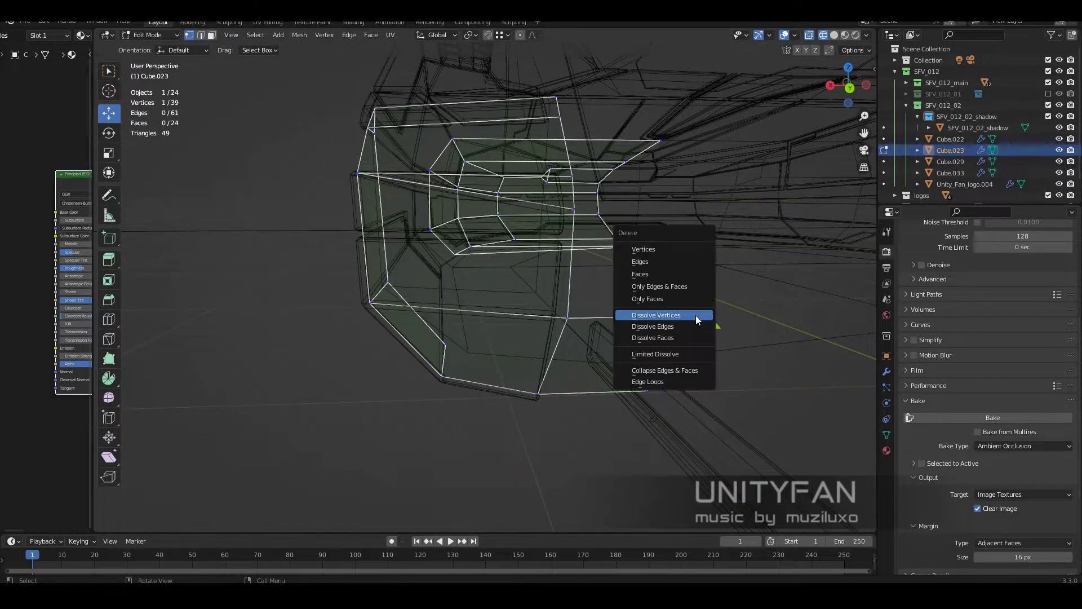
click(697, 319)
mouse_move(697, 320)
middle_down()
mouse_move(437, 312)
mouse_move(616, 435)
middle_up()
key(2)
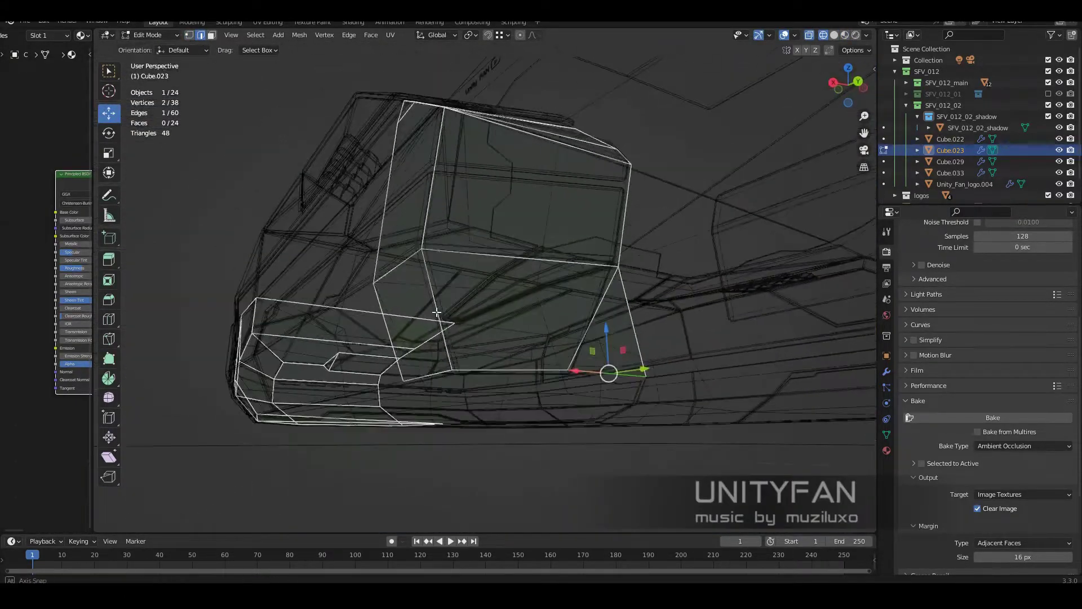
middle_drag(526, 386, 485, 317)
key(1)
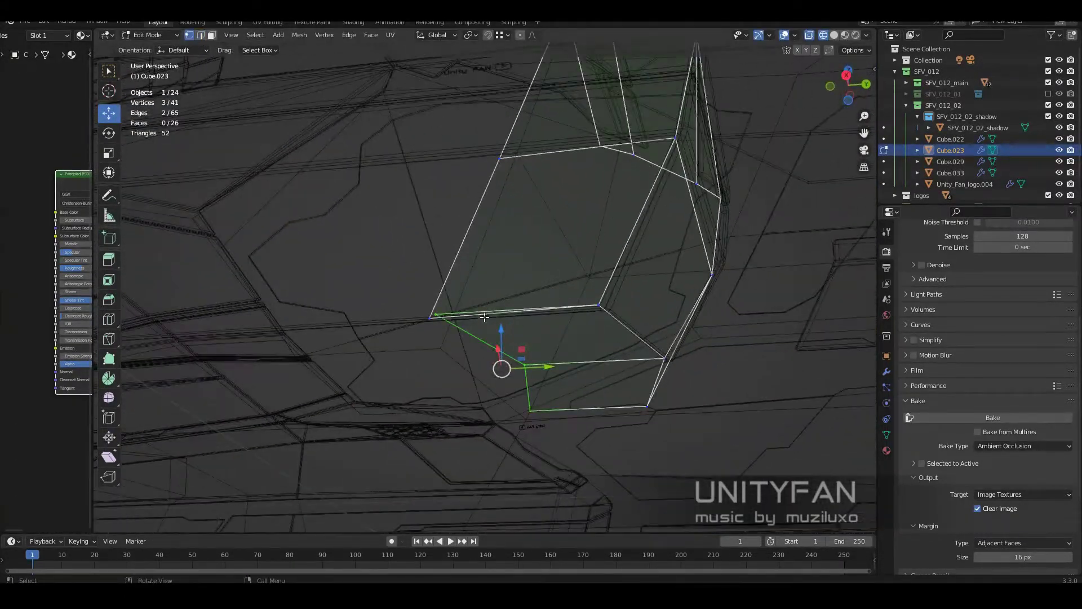
key(shift+z)
scroll(571, 340, down, 3)
key(Tab)
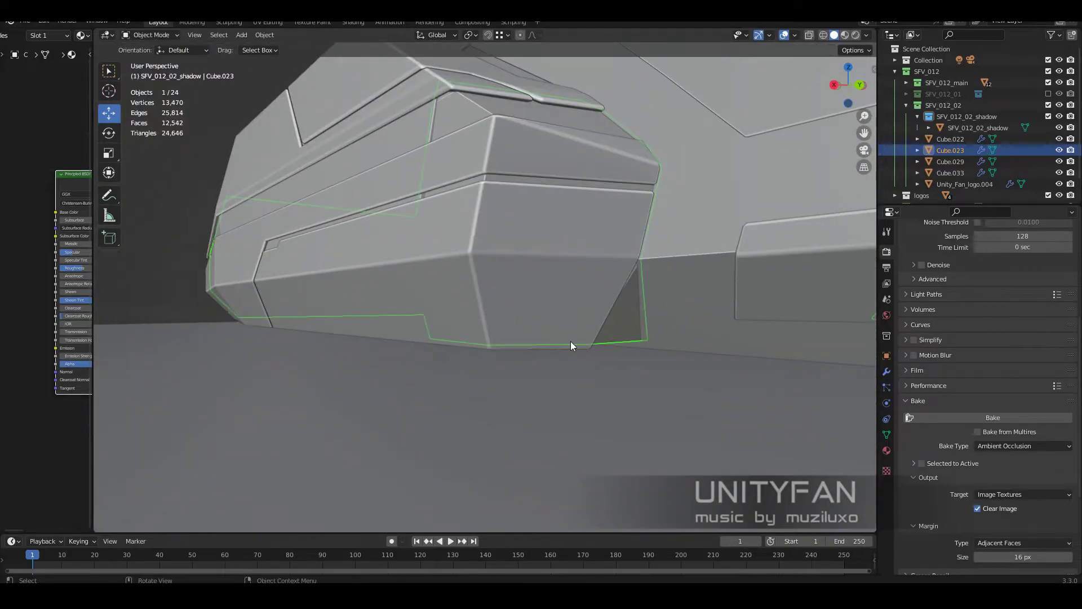
middle_drag(570, 341, 624, 417)
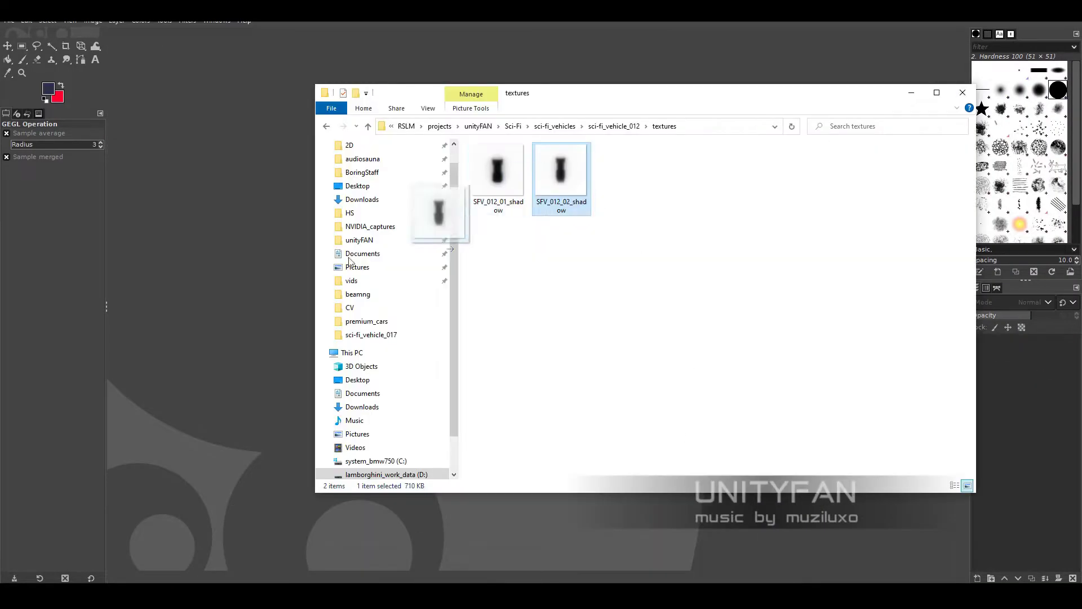
Make SFV_012_02_shadow.png's white transparent in GIMP and duplicate the layer to darken it
drag(349, 260, 272, 349)
click(168, 347)
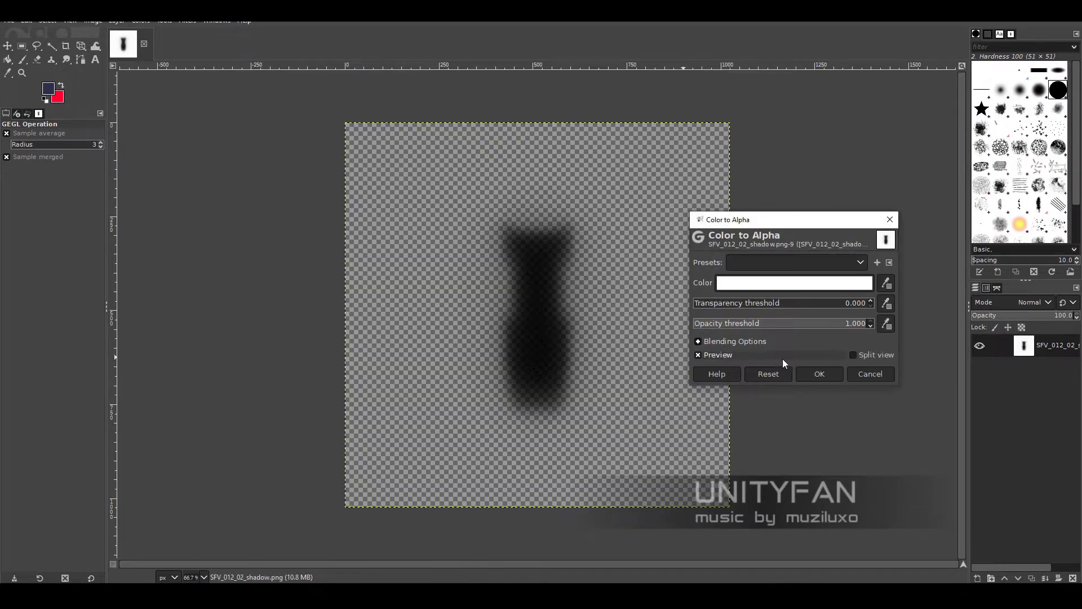
click(980, 121)
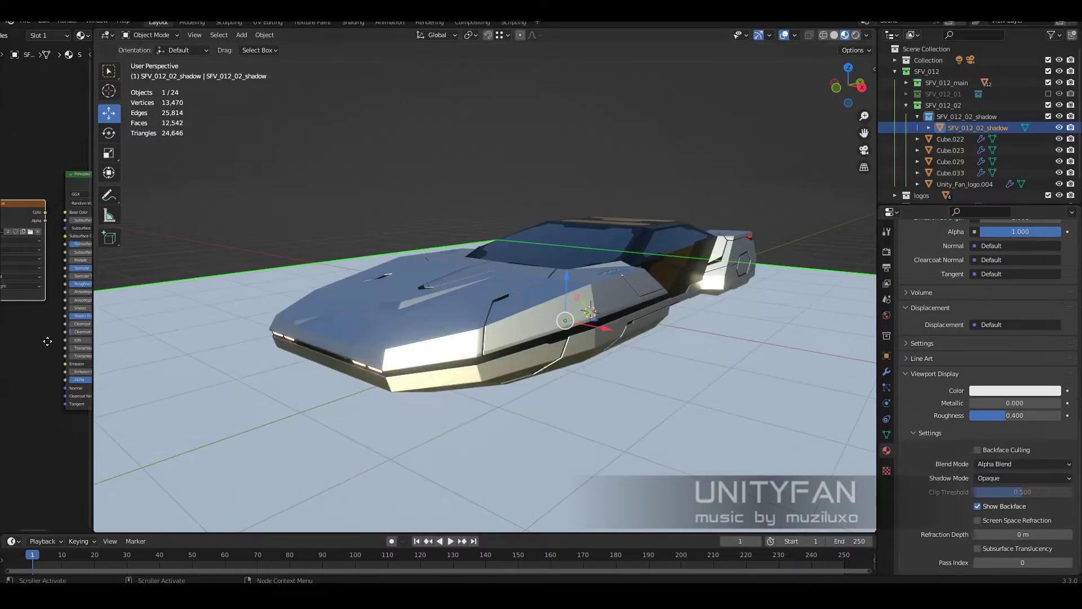
Reload the edited shadow texture in Blender and join away the node editor area
click(31, 231)
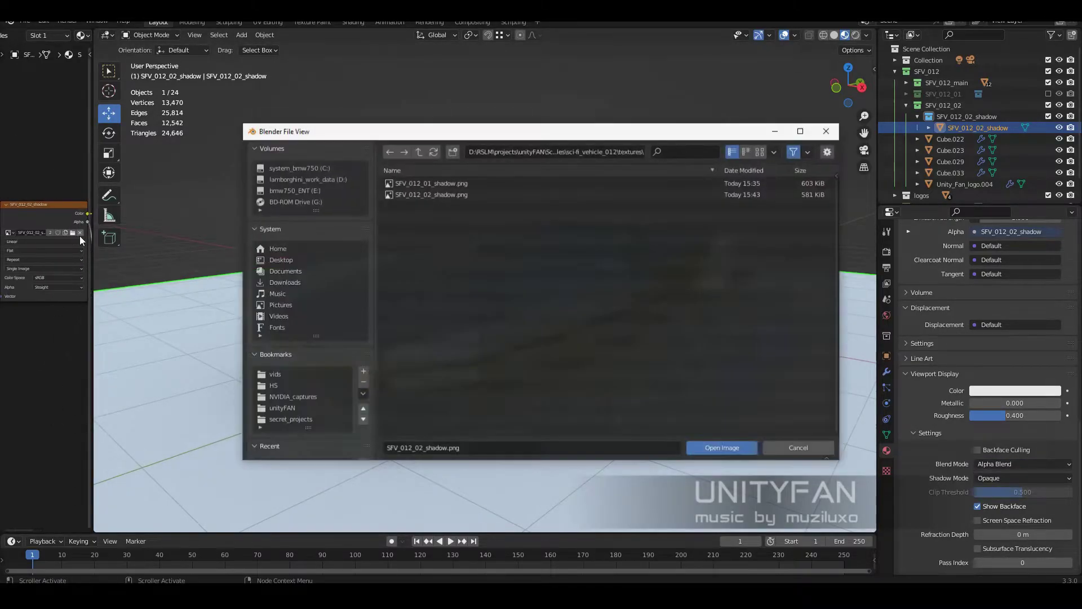
click(720, 450)
drag(92, 344, 363, 343)
right_click(362, 242)
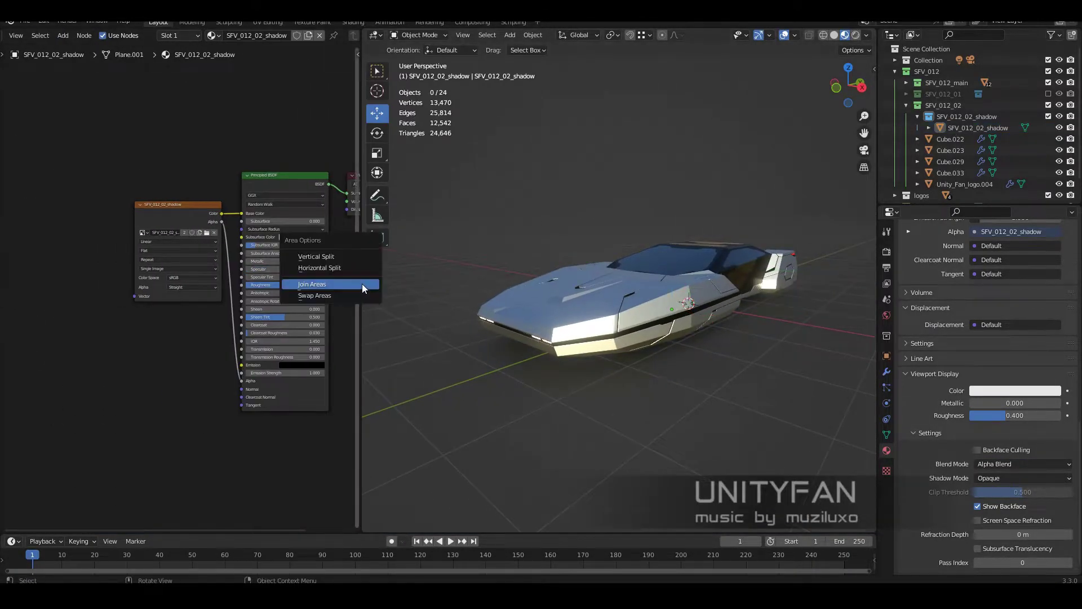
click(362, 283)
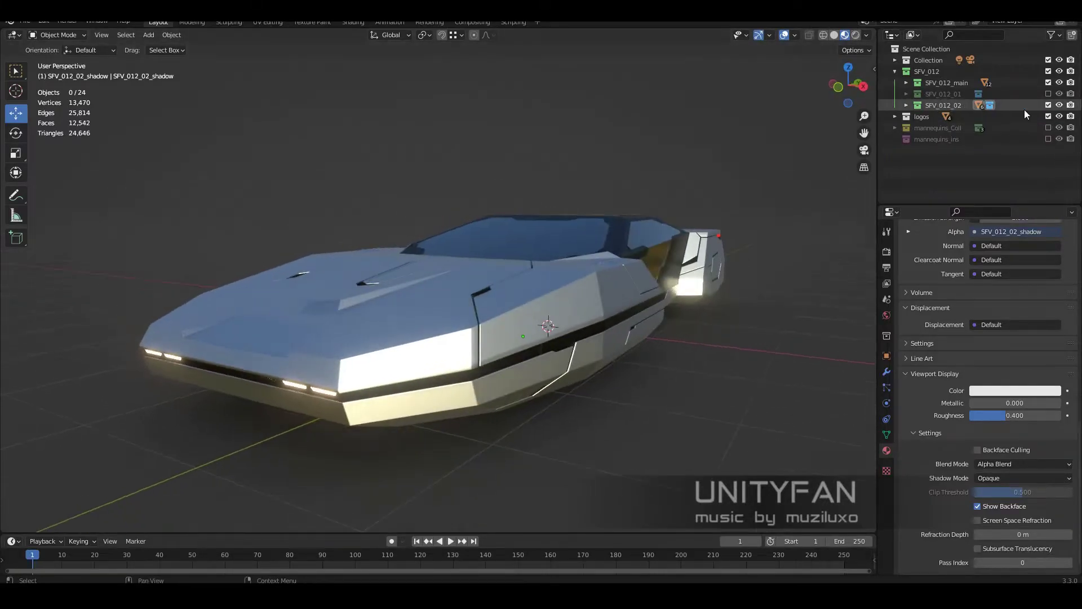
Hide SFV_012_01 and show SFV_012_02, viewing it from a low side angle
mouse_move(652, 173)
middle_down()
mouse_move(726, 235)
mouse_move(623, 303)
mouse_move(549, 276)
mouse_move(762, 362)
mouse_move(878, 191)
middle_up()
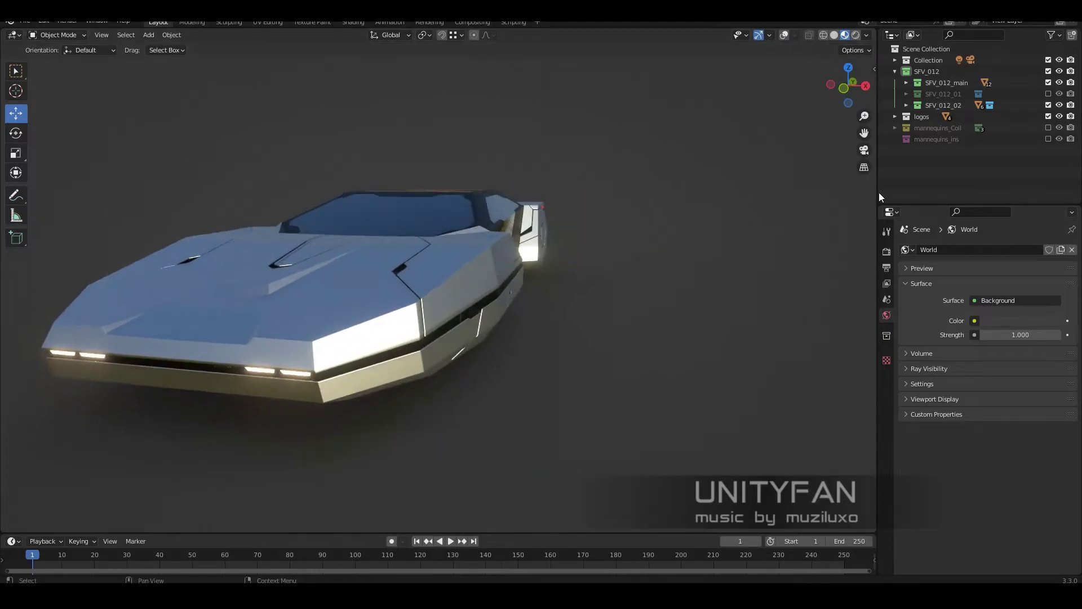
drag(878, 192, 940, 192)
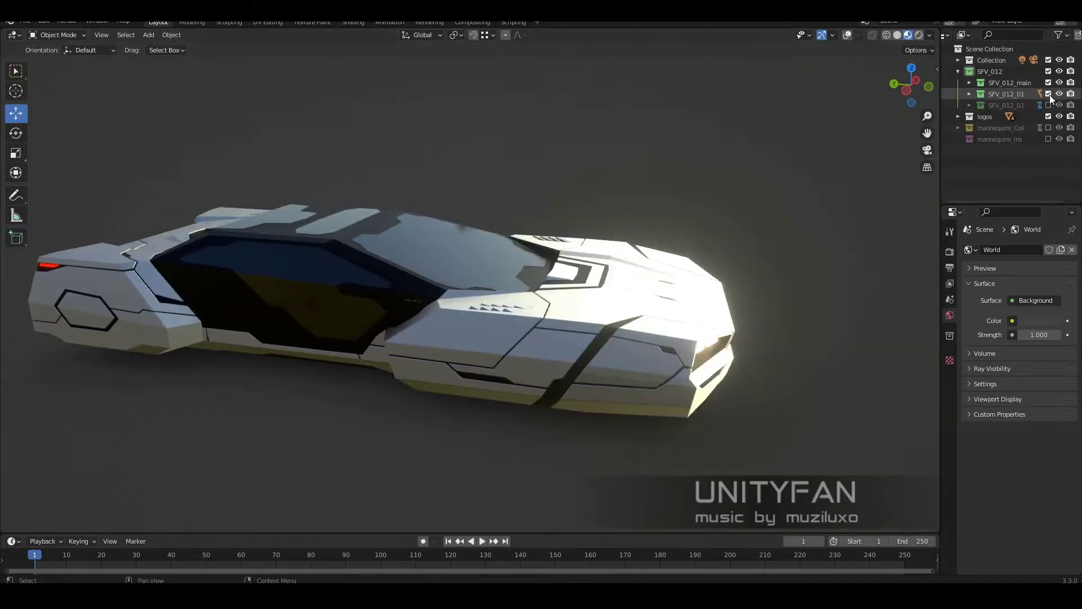
click(1049, 93)
click(1048, 105)
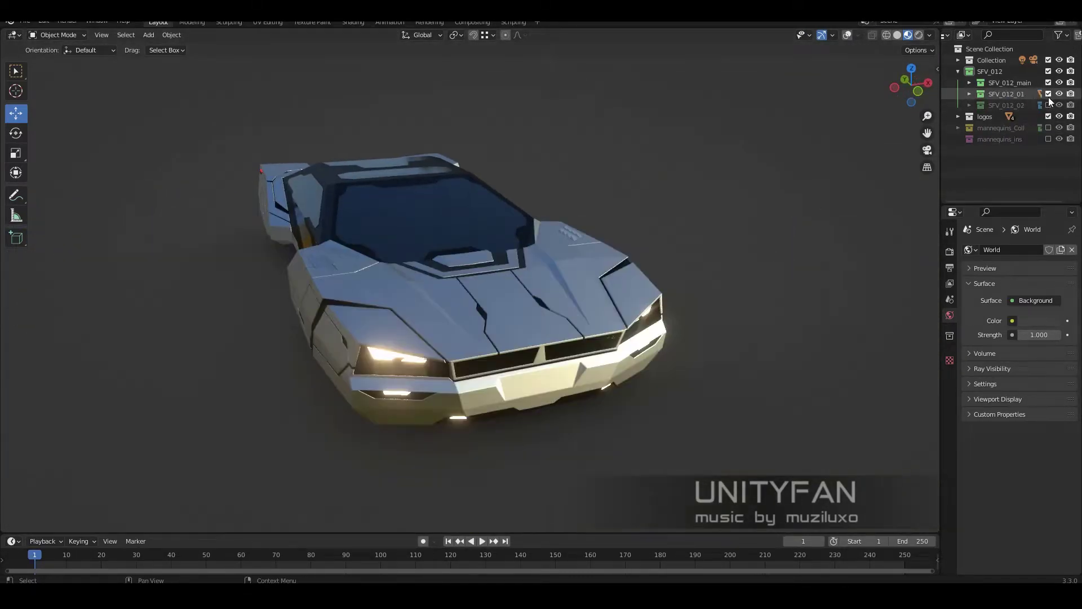
mouse_move(757, 253)
middle_down()
mouse_move(774, 247)
mouse_move(790, 211)
mouse_move(779, 356)
mouse_move(570, 279)
mouse_move(705, 265)
mouse_move(789, 236)
middle_up()
Light SFV_012_02 with a different HDRI, then with the forest HDRI
click(929, 34)
click(955, 168)
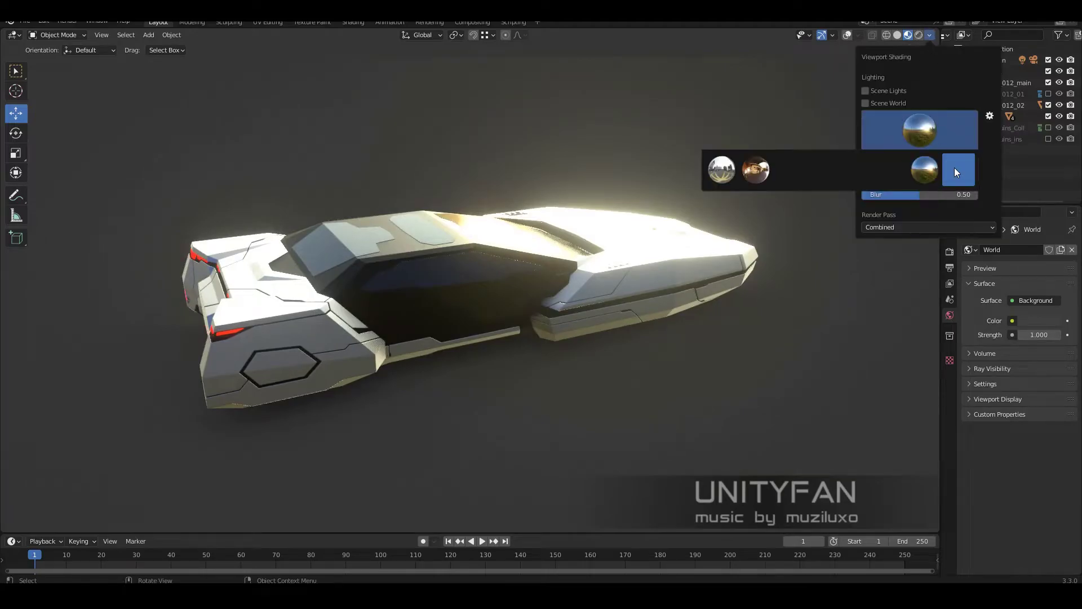
click(719, 168)
middle_drag(620, 254, 485, 302)
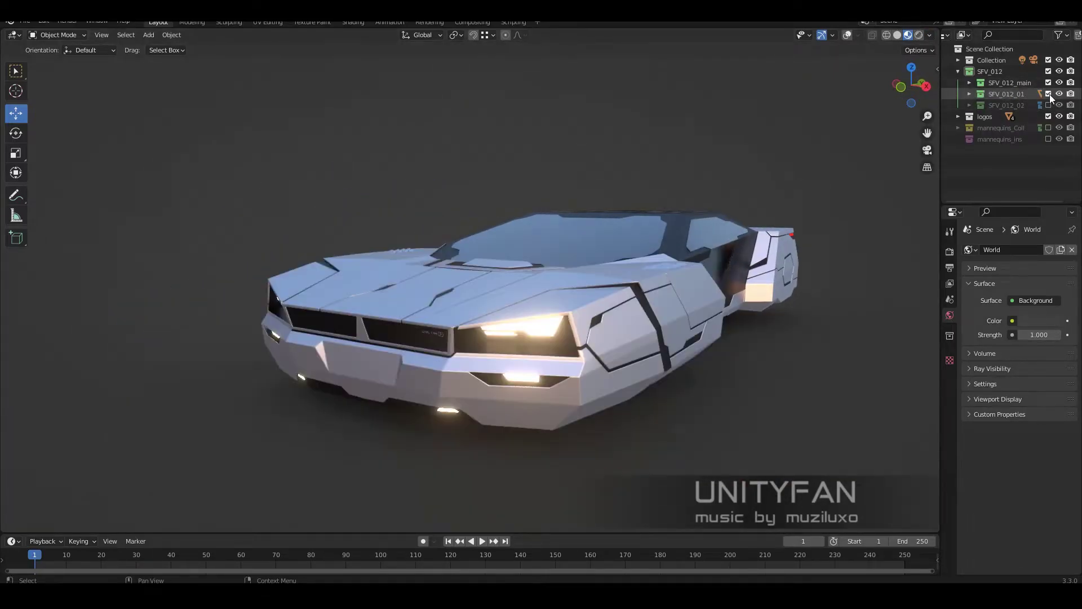
click(929, 35)
click(918, 130)
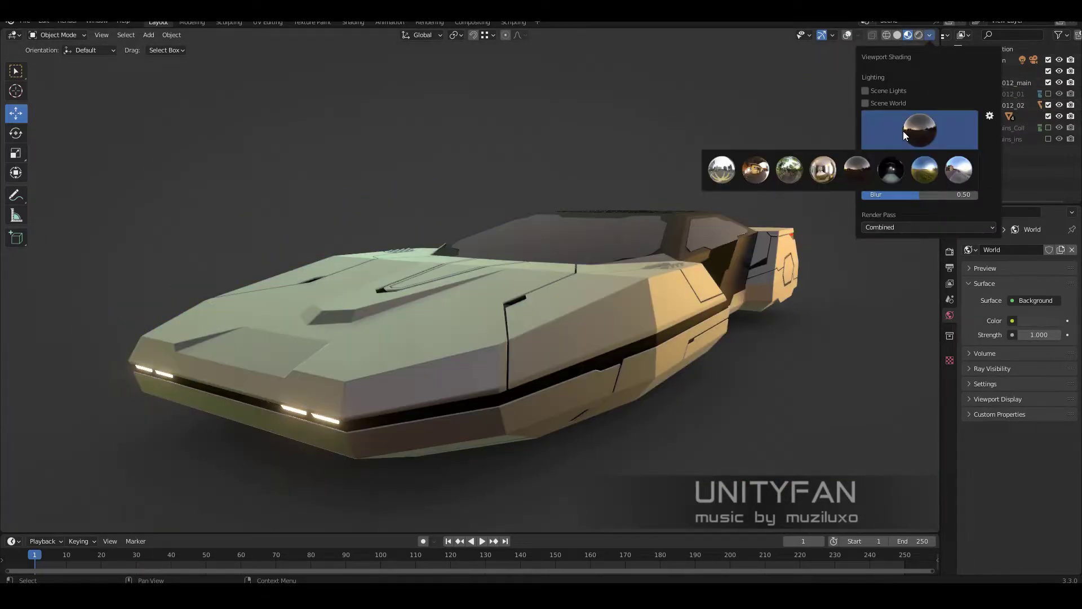
click(796, 169)
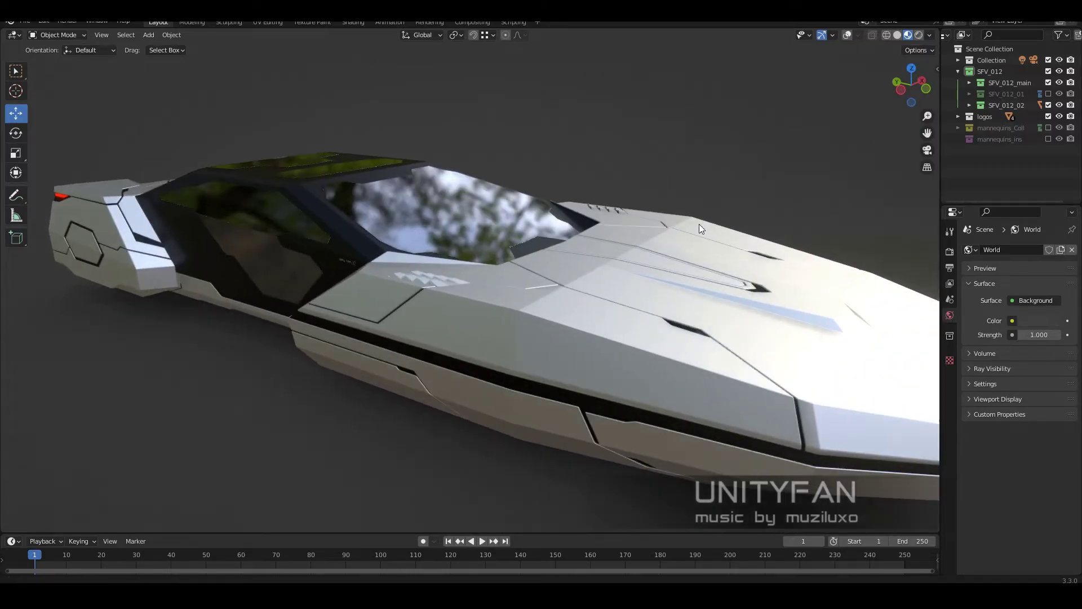
Switch to the dark studio HDRI, then another outdoor HDRI, and toggle X-ray
mouse_move(715, 257)
middle_down()
mouse_move(553, 219)
mouse_move(733, 169)
middle_up()
click(929, 35)
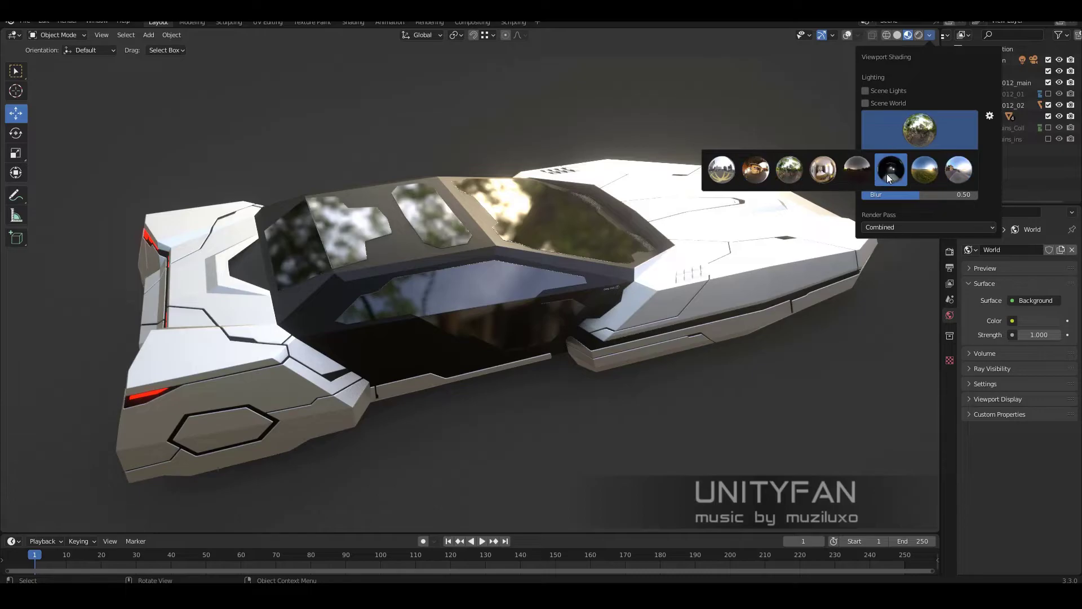
click(887, 178)
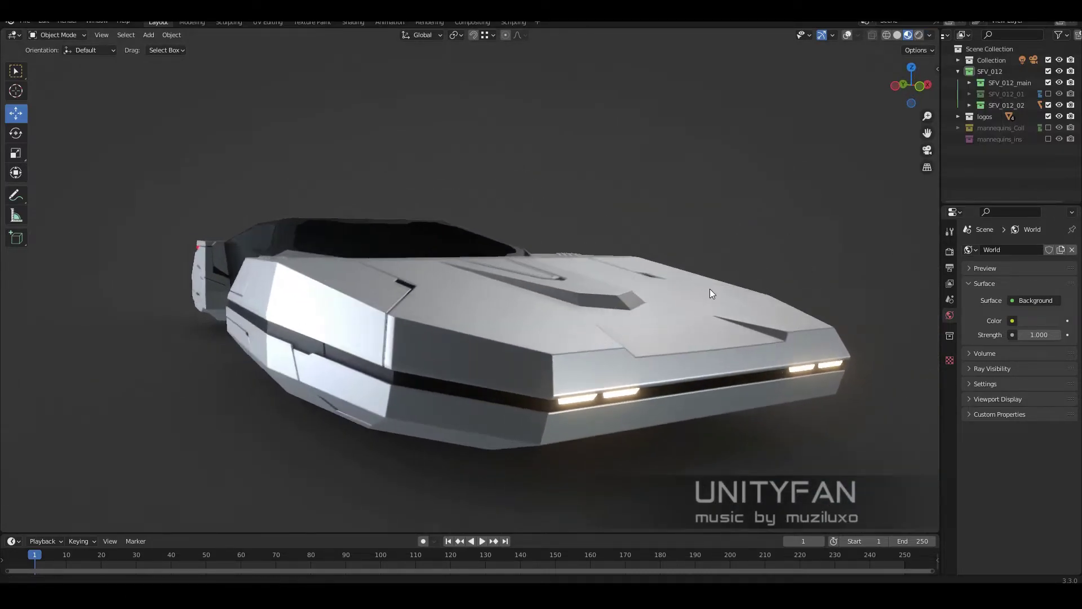
mouse_move(704, 253)
middle_down()
mouse_move(592, 243)
mouse_move(715, 226)
mouse_move(714, 269)
mouse_move(806, 277)
mouse_move(579, 380)
mouse_move(857, 377)
middle_up()
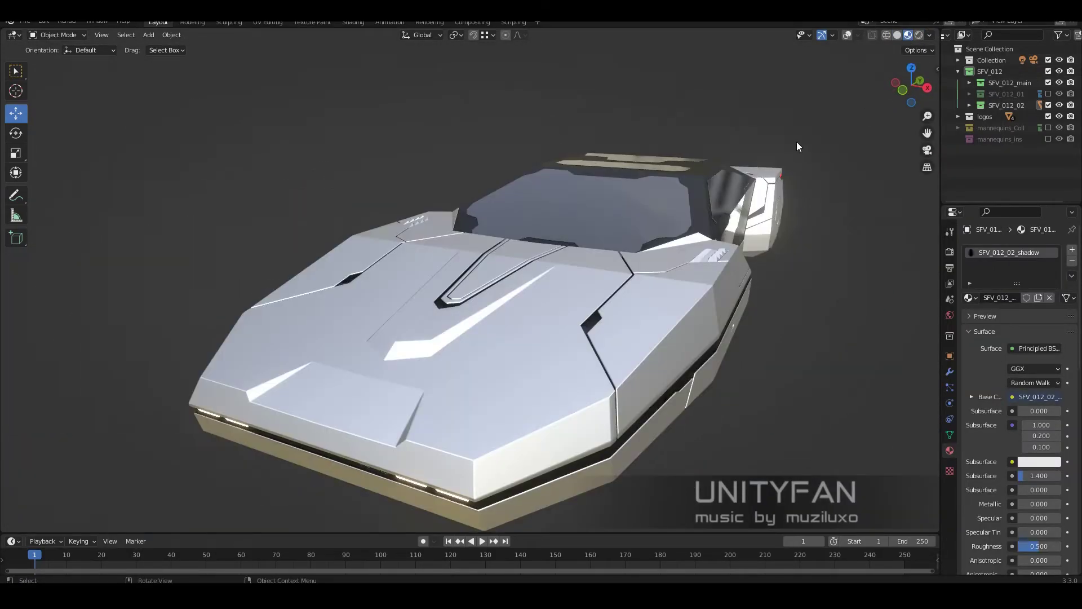
click(926, 165)
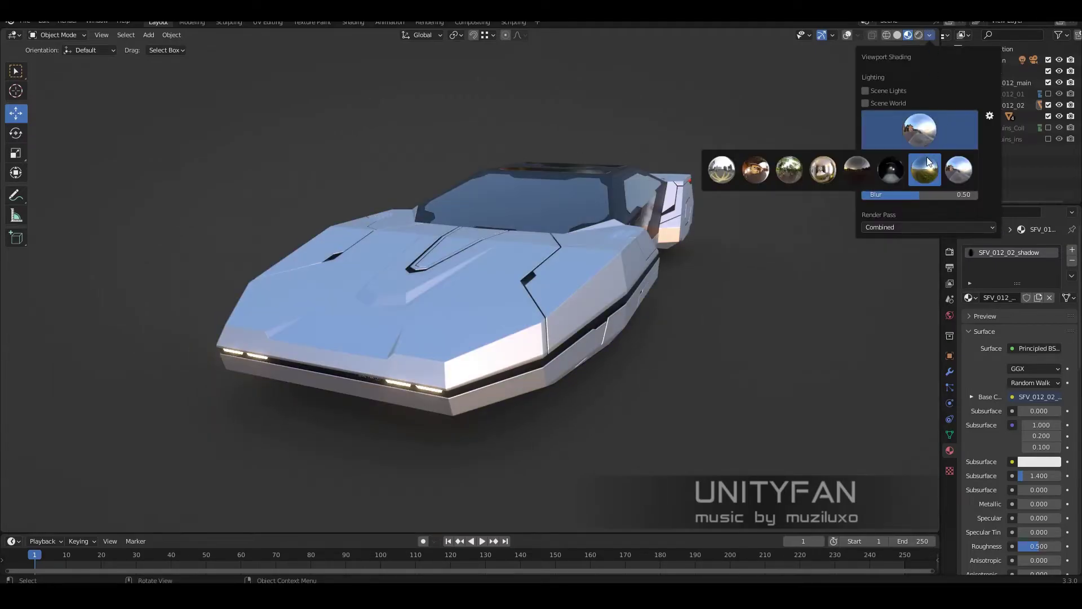
click(819, 175)
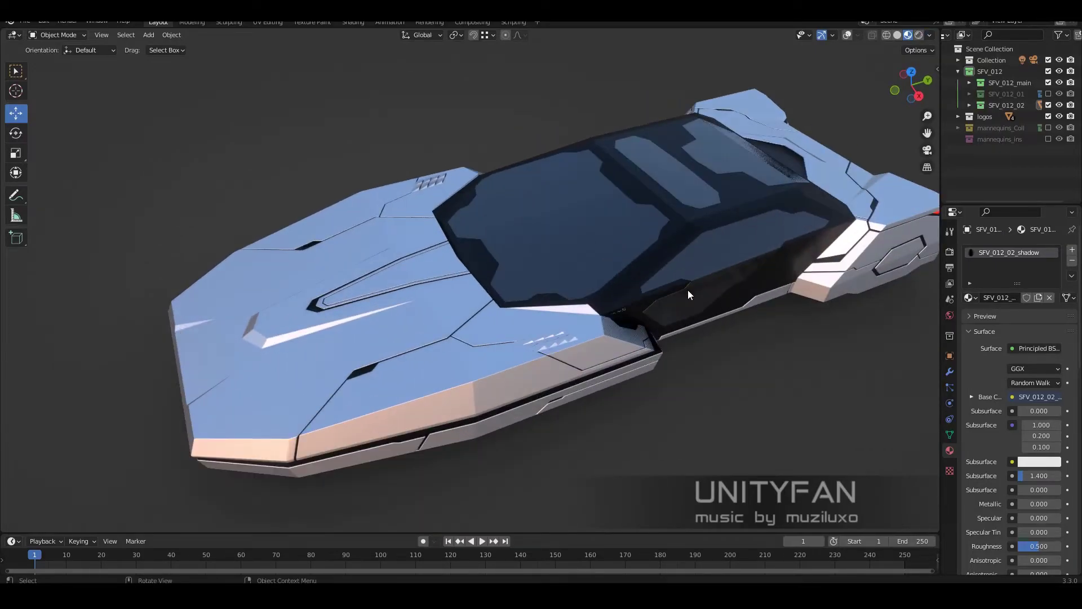
middle_drag(687, 290, 703, 250)
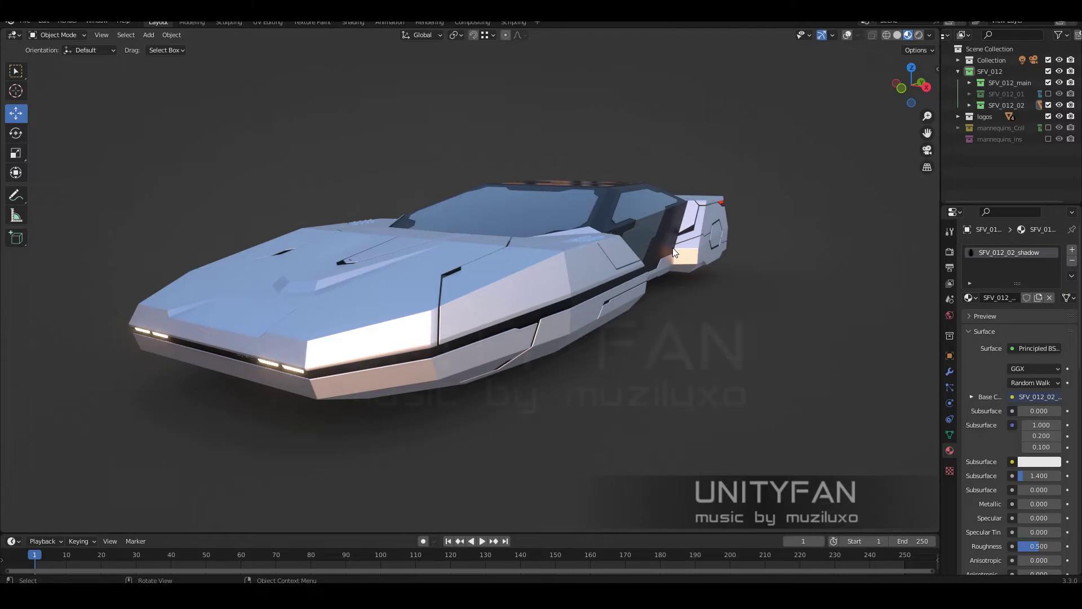
key(alt+z)
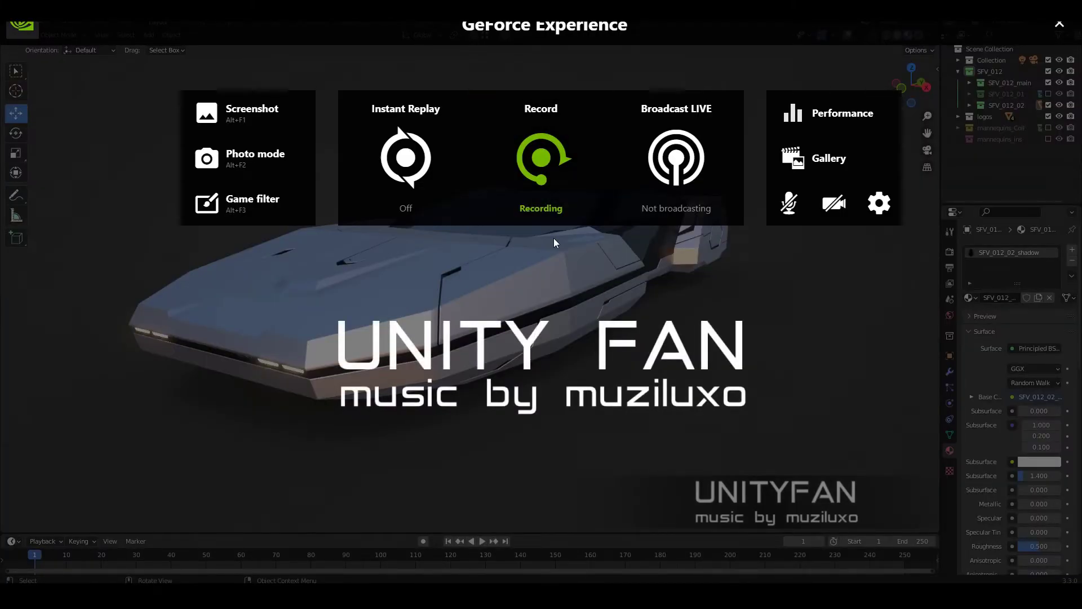